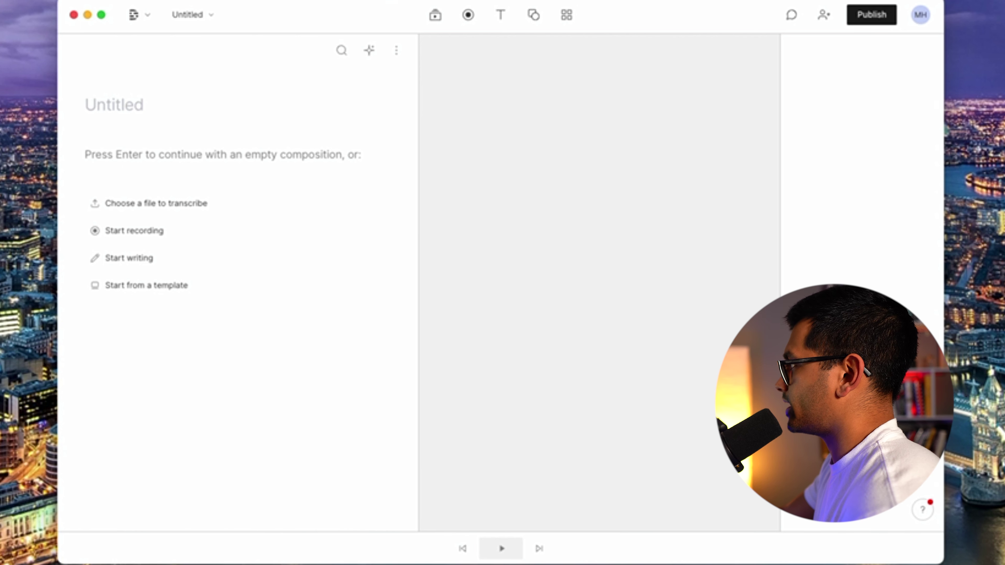
Import the interview MP4 into the script and transcribe it with 2 speakers.
{"action": "left_click_drag", "start_coordinate": [852, 92], "coordinate": [167, 263]}
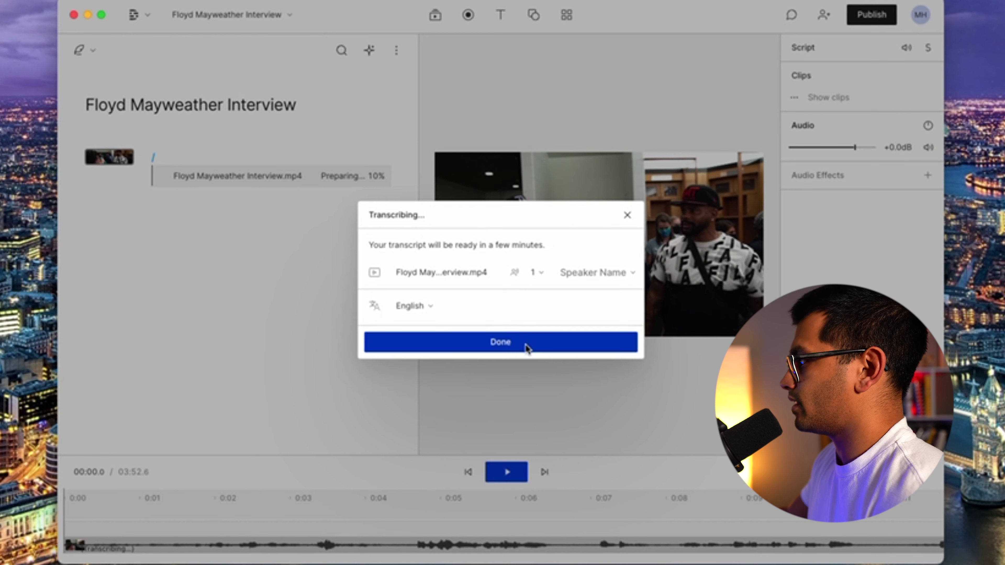
{"action": "left_click", "coordinate": [542, 274]}
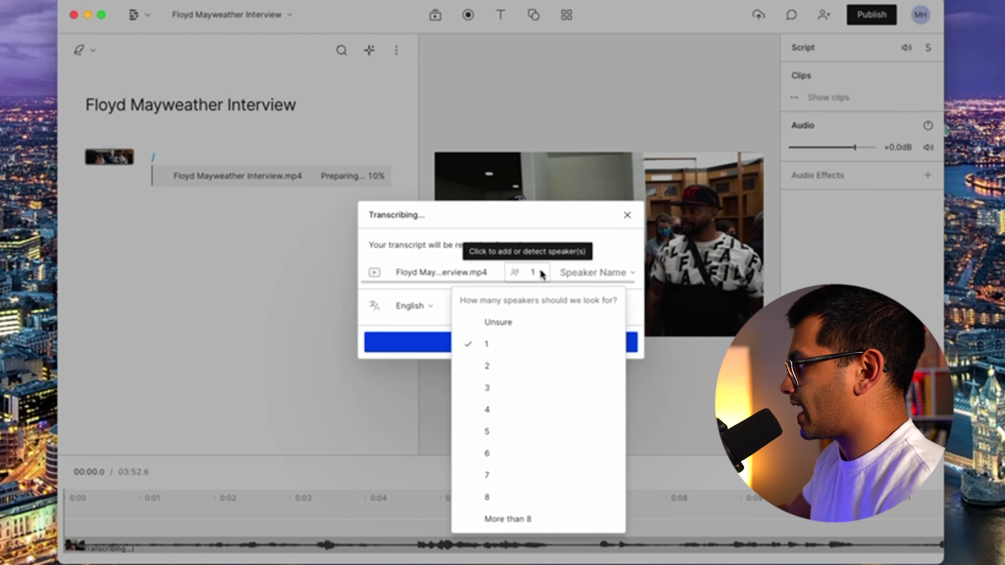
{"action": "left_click", "coordinate": [505, 362]}
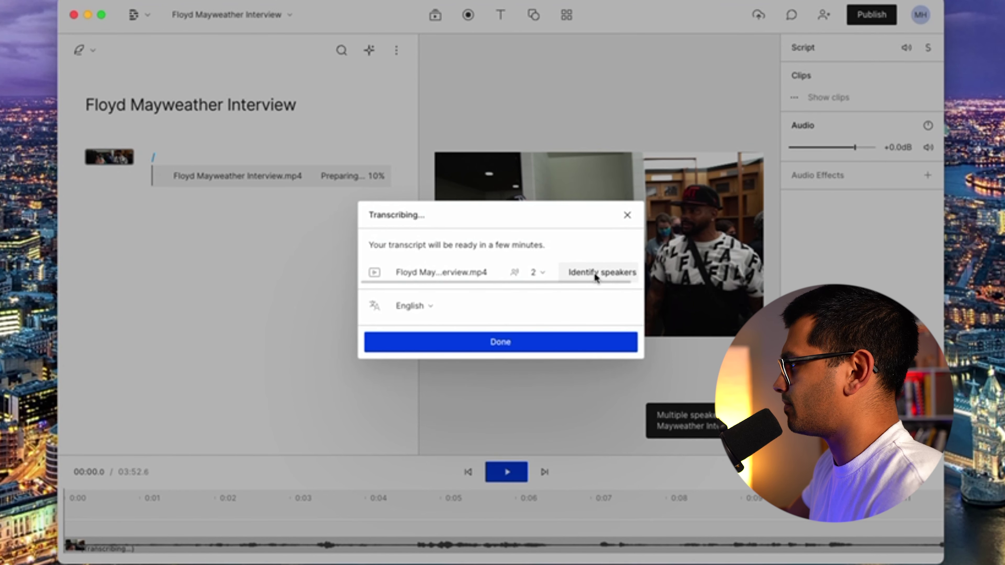
Label the two detected speakers with the interviewee's and the interviewer's names.
{"action": "left_click", "coordinate": [594, 272]}
{"action": "type", "text": "Floyd Maywea"}
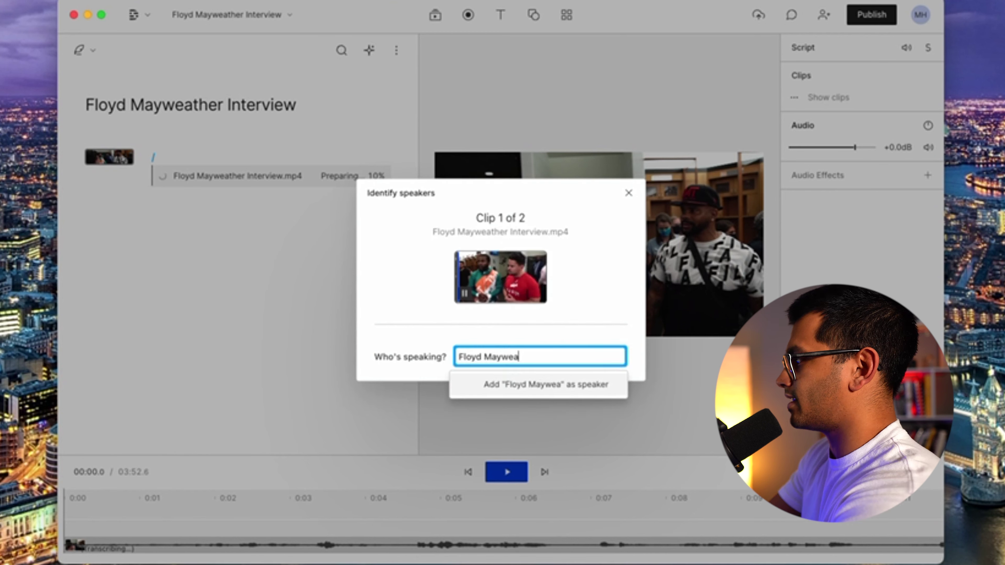
{"action": "type", "text": "ther"}
{"action": "key", "text": "Return"}
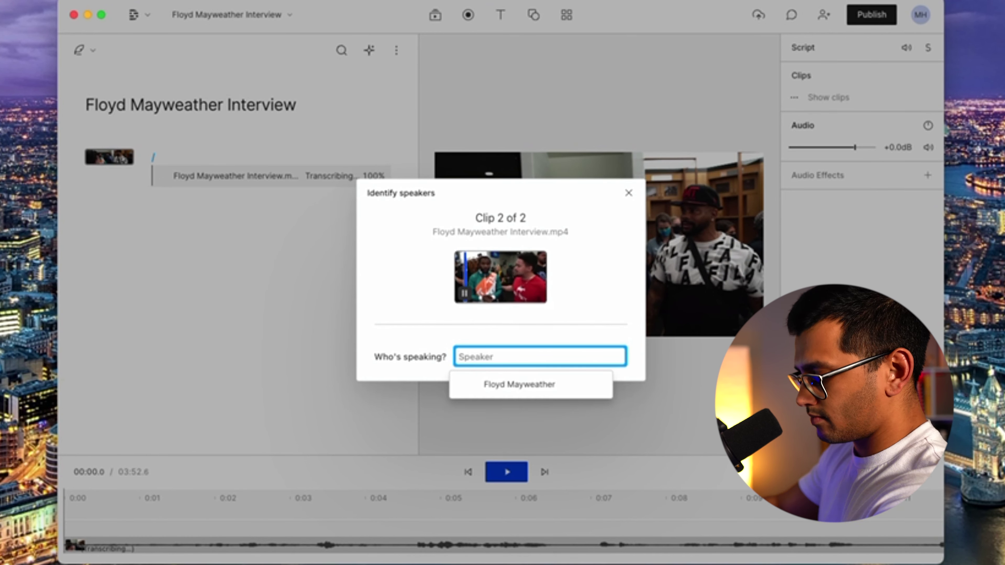
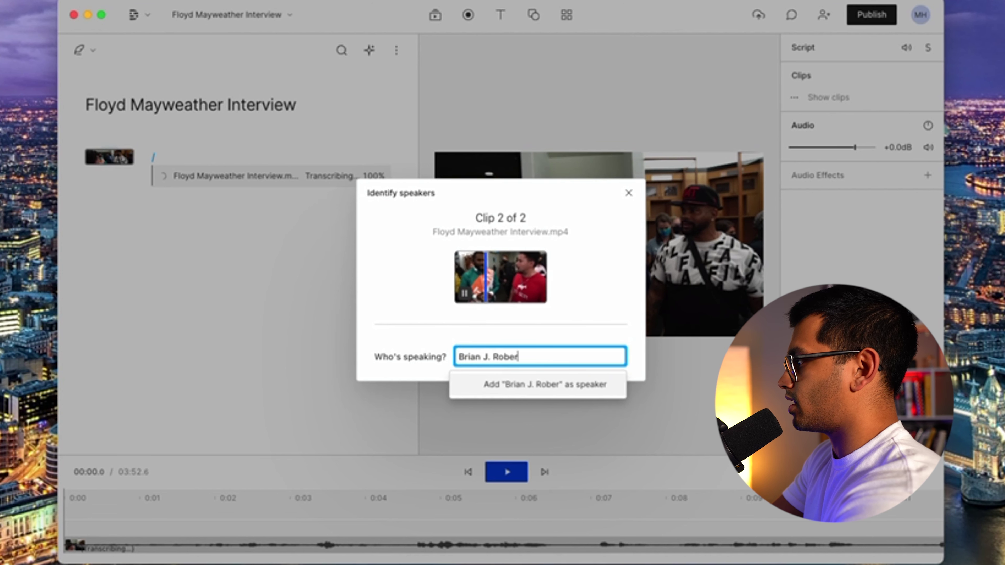
{"action": "key", "text": "Return"}
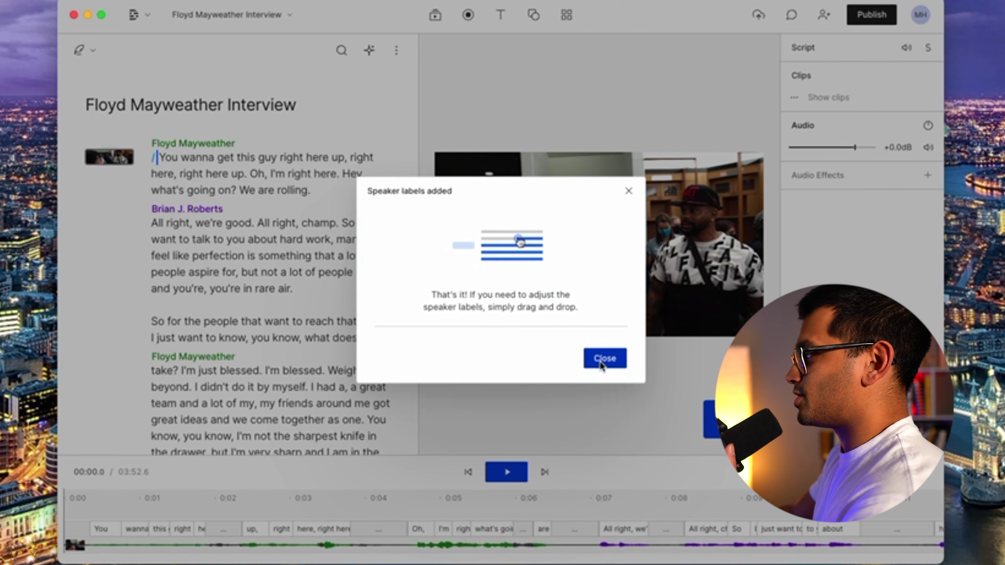
Dismiss the speaker confirmation and scroll through the transcript to review it.
{"action": "left_click", "coordinate": [604, 358]}
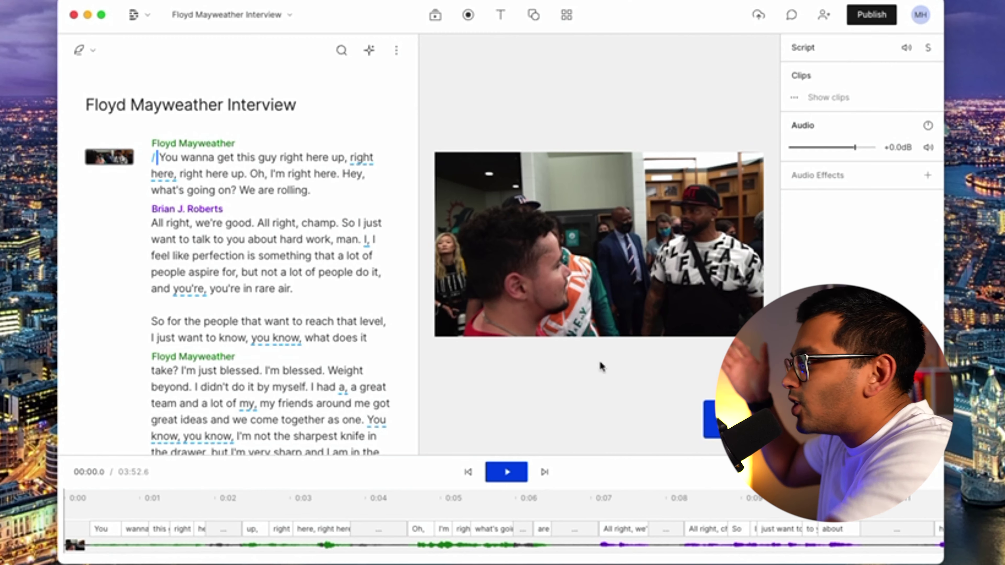
{"action": "scroll", "coordinate": [206, 318], "scroll_direction": "down", "scroll_amount": 20}
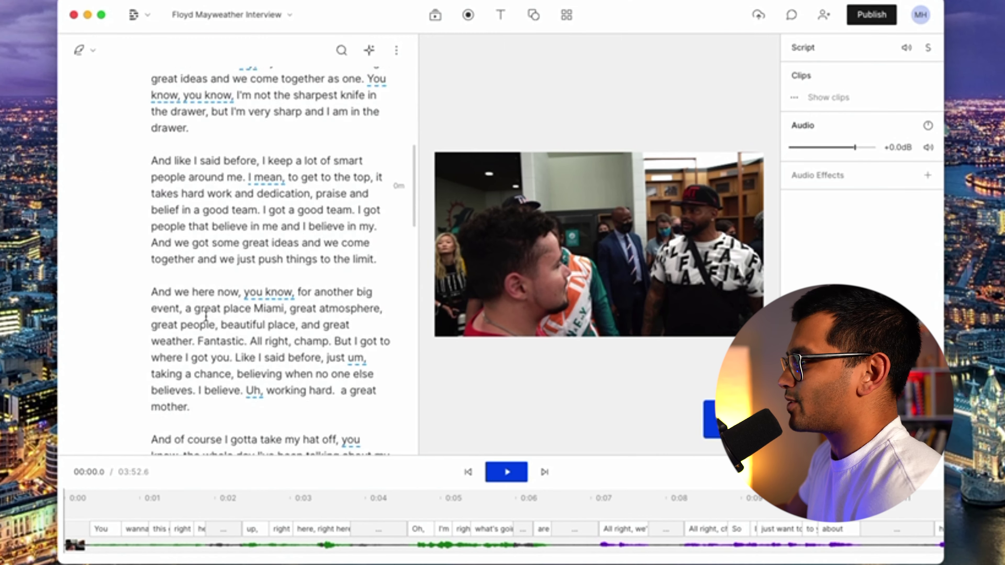
{"action": "scroll", "coordinate": [206, 316], "scroll_direction": "down", "scroll_amount": 10}
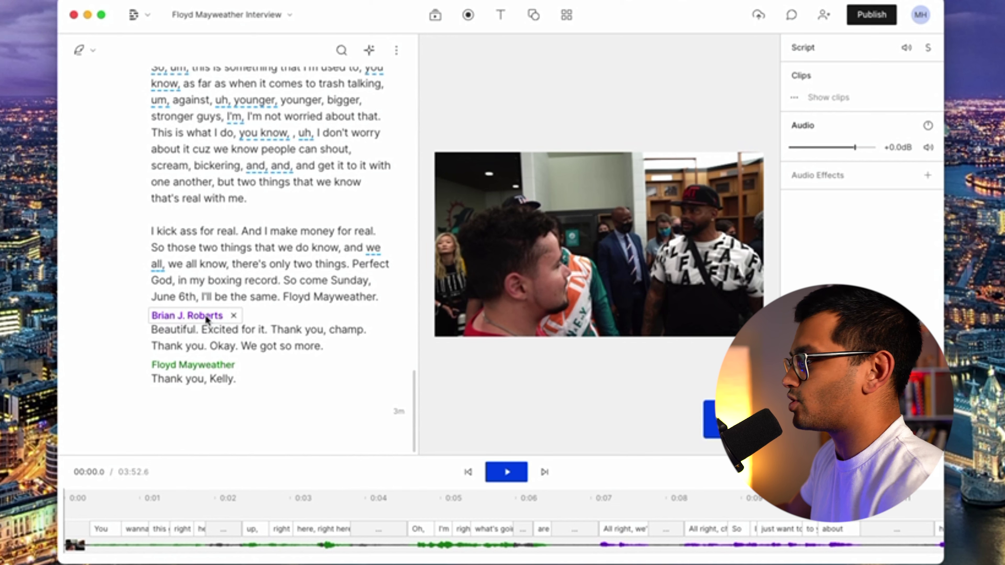
{"action": "scroll", "coordinate": [206, 319], "scroll_direction": "up", "scroll_amount": 20}
{"action": "left_click", "coordinate": [157, 156]}
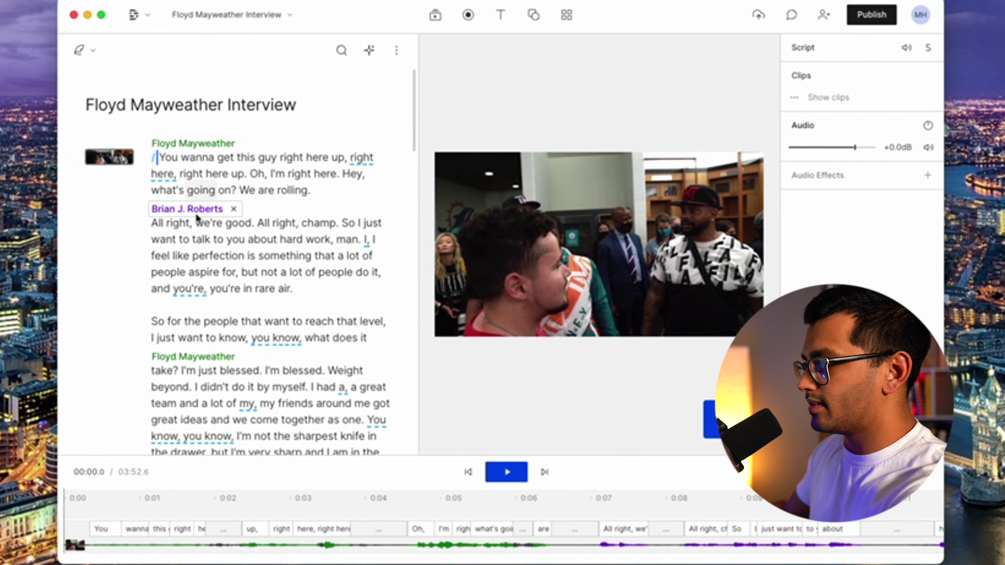
{"action": "scroll", "coordinate": [197, 225], "scroll_direction": "down", "scroll_amount": 10}
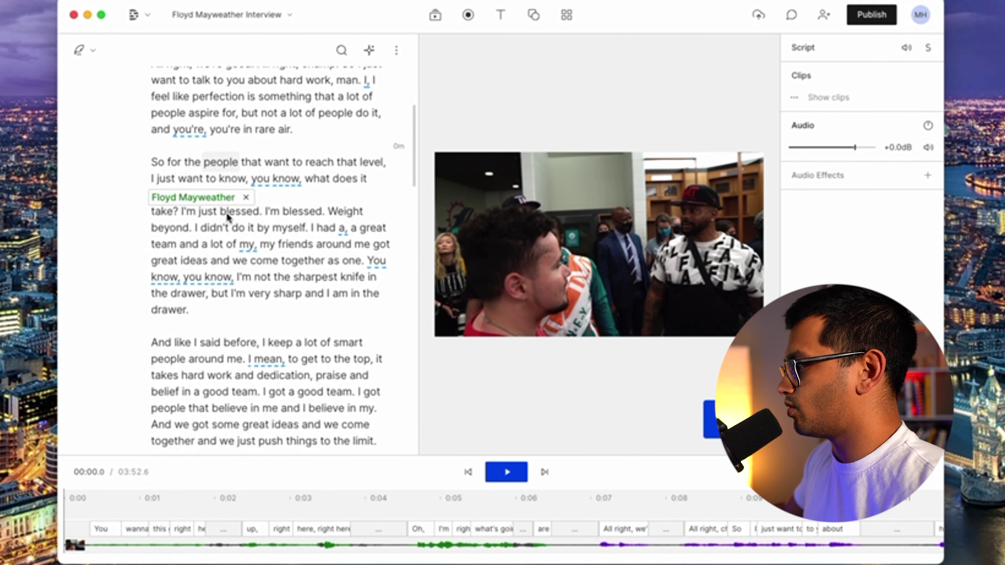
{"action": "scroll", "coordinate": [227, 214], "scroll_direction": "up", "scroll_amount": 10}
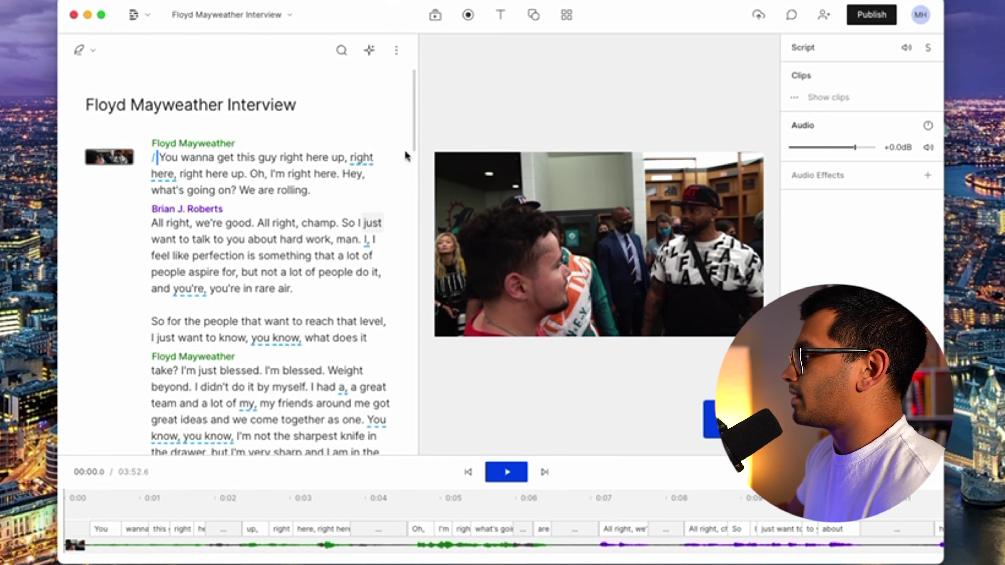
Drag the divider to narrow the transcript column and give the preview more room.
{"action": "left_click_drag", "start_coordinate": [419, 146], "coordinate": [672, 137]}
{"action": "left_click_drag", "start_coordinate": [791, 134], "coordinate": [455, 119]}
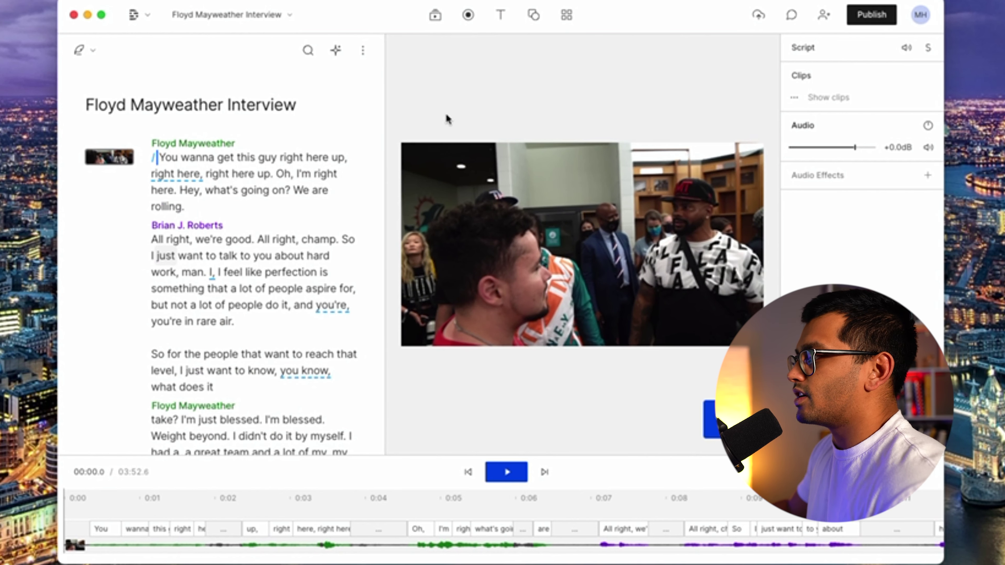
{"action": "scroll", "coordinate": [224, 240], "scroll_direction": "down", "scroll_amount": 8}
{"action": "scroll", "coordinate": [223, 239], "scroll_direction": "up", "scroll_amount": 8}
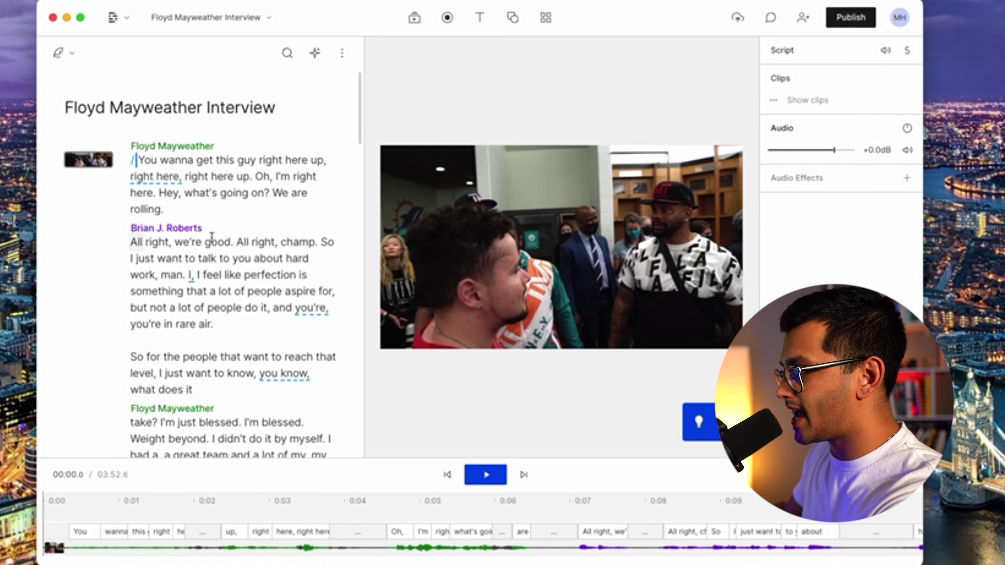
{"action": "left_click", "coordinate": [228, 303]}
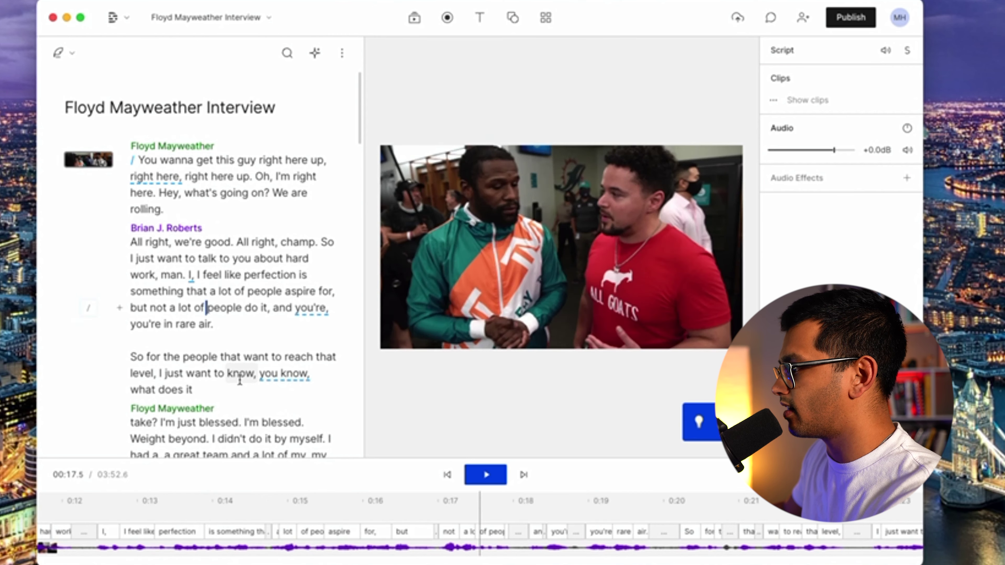
{"action": "left_click", "coordinate": [240, 383]}
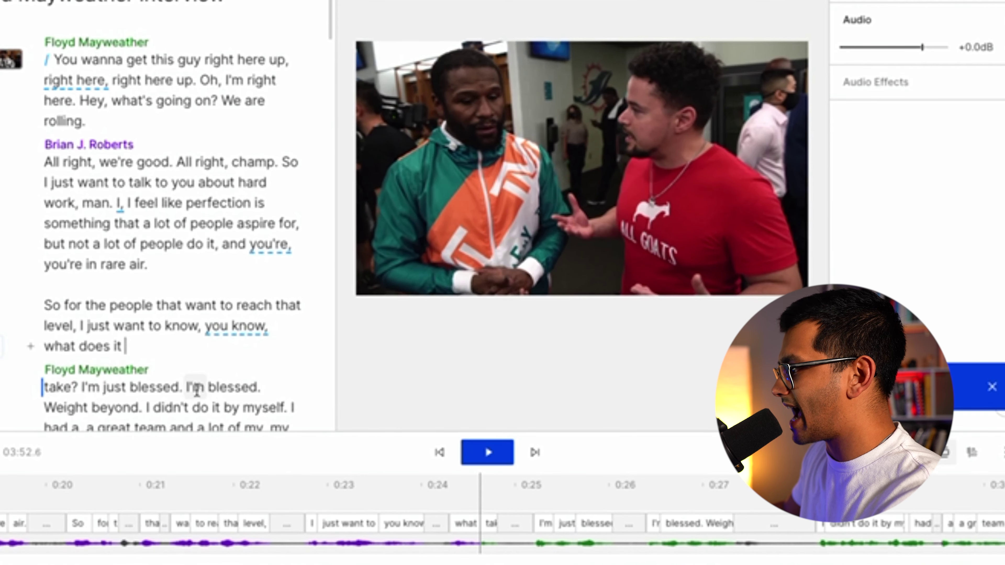
{"action": "left_click", "coordinate": [195, 390]}
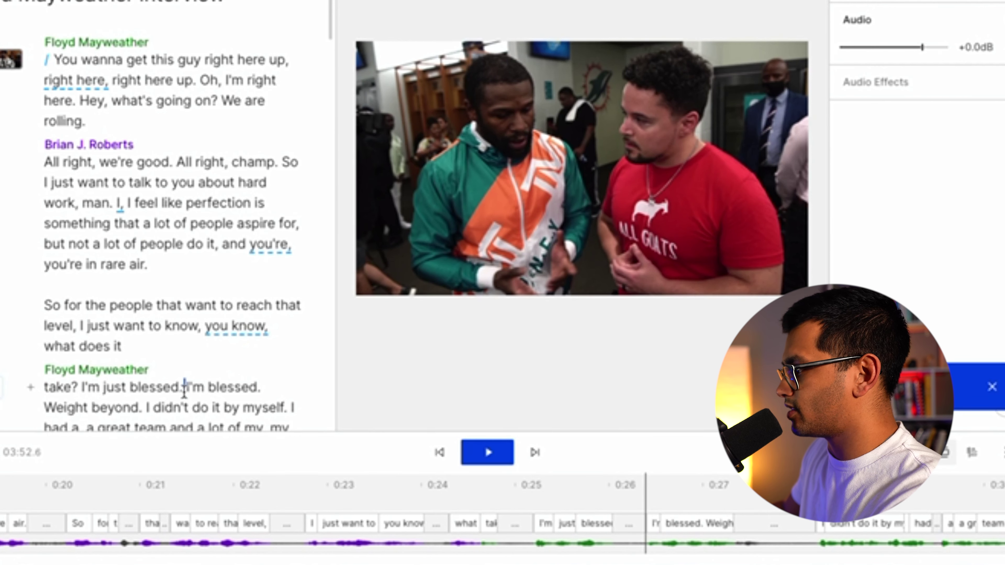
{"action": "scroll", "coordinate": [184, 391], "scroll_direction": "down", "scroll_amount": 8}
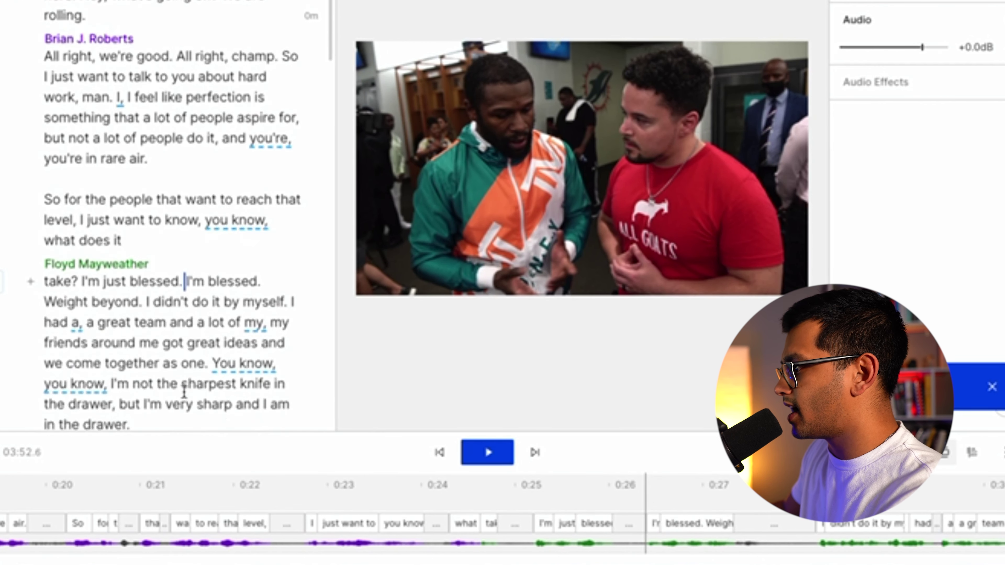
{"action": "scroll", "coordinate": [120, 307], "scroll_direction": "down", "scroll_amount": 20}
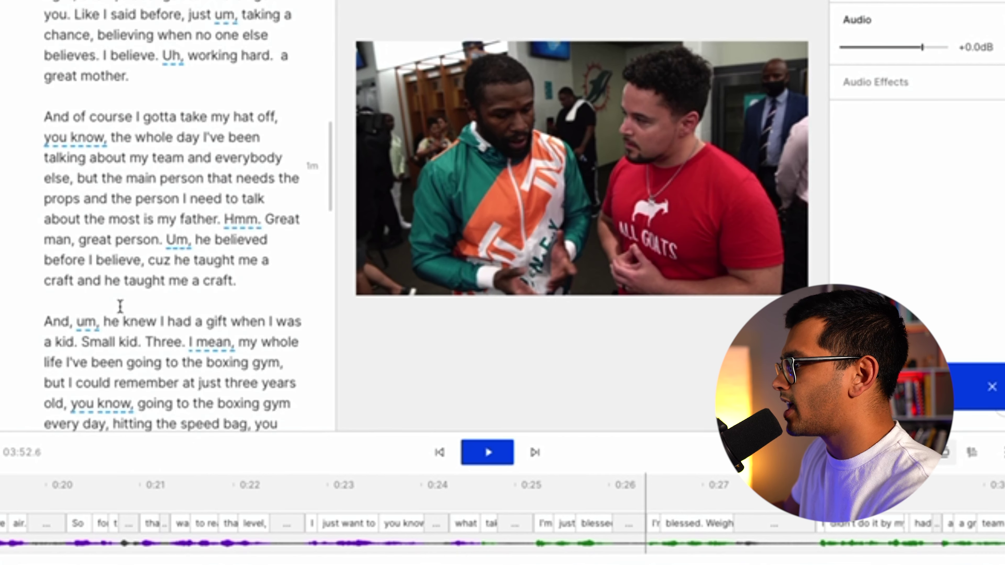
{"action": "scroll", "coordinate": [115, 309], "scroll_direction": "down", "scroll_amount": 4}
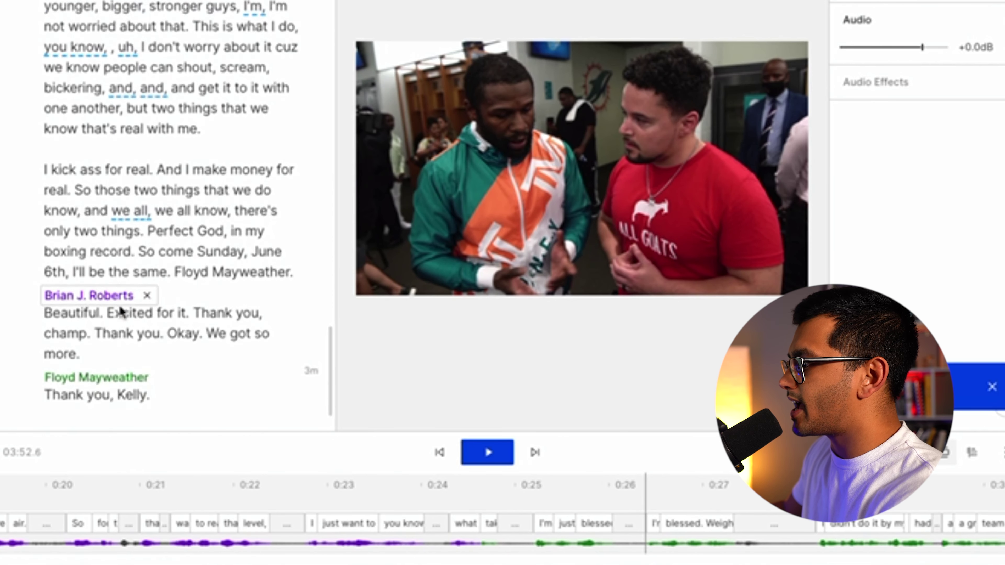
{"action": "left_click", "coordinate": [108, 293]}
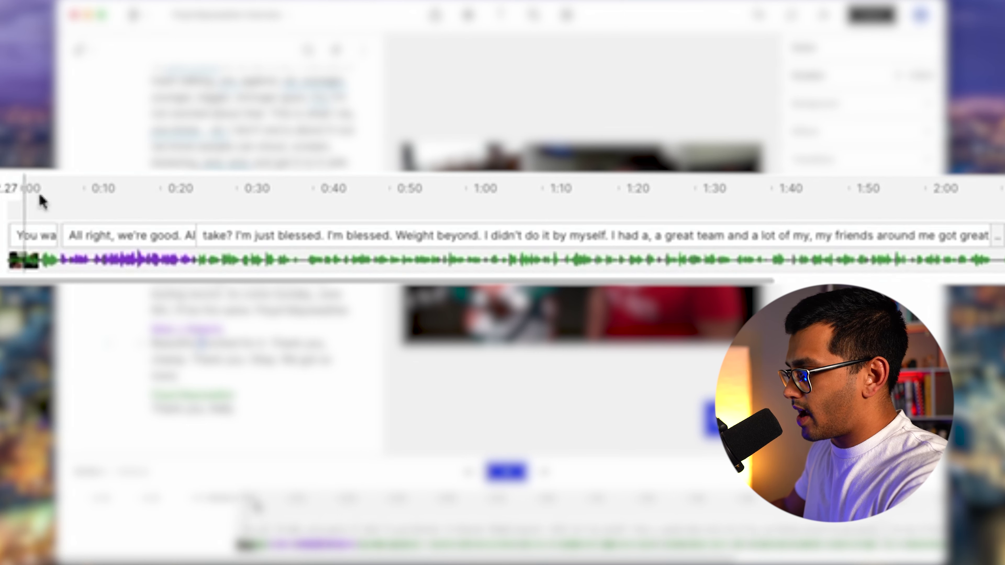
{"action": "left_click", "coordinate": [166, 200]}
{"action": "scroll", "coordinate": [298, 206], "scroll_direction": "right", "scroll_amount": 5}
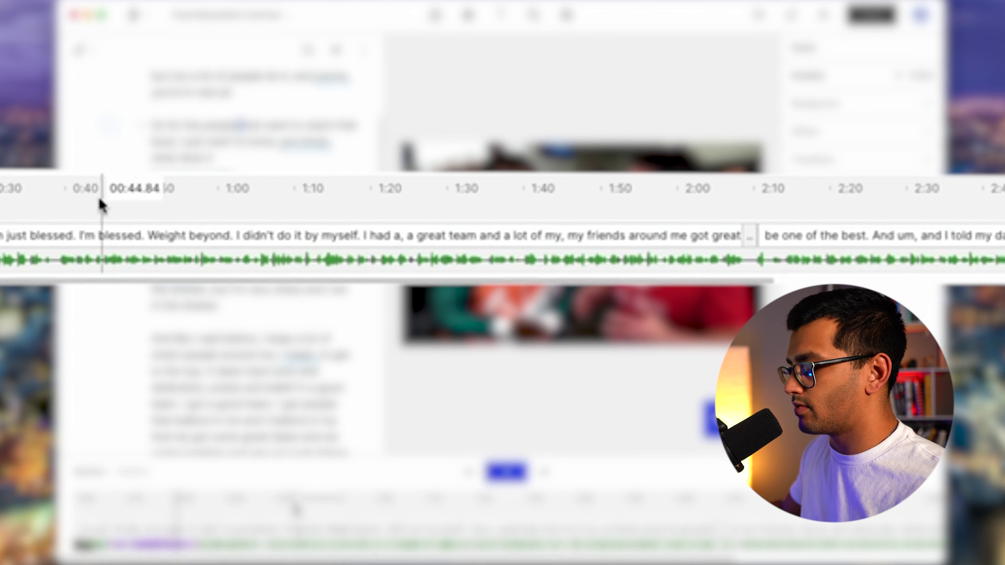
{"action": "scroll", "coordinate": [105, 217], "scroll_direction": "up", "scroll_amount": 2}
{"action": "scroll", "coordinate": [106, 219], "scroll_direction": "down", "scroll_amount": 3}
{"action": "scroll", "coordinate": [106, 219], "scroll_direction": "down", "scroll_amount": 1}
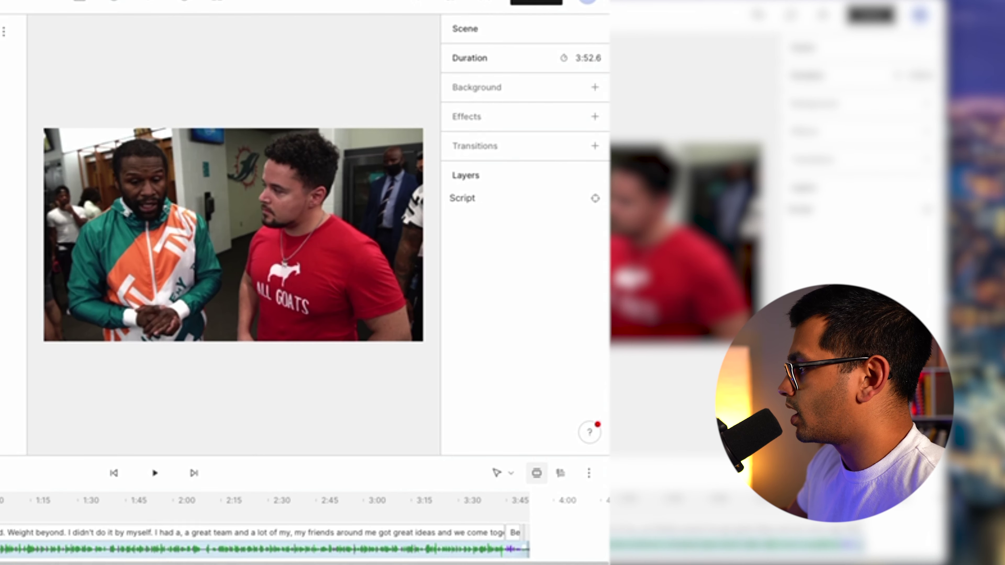
Add Studio Sound to the interview audio from the Audio Effects list.
{"action": "left_click", "coordinate": [221, 545]}
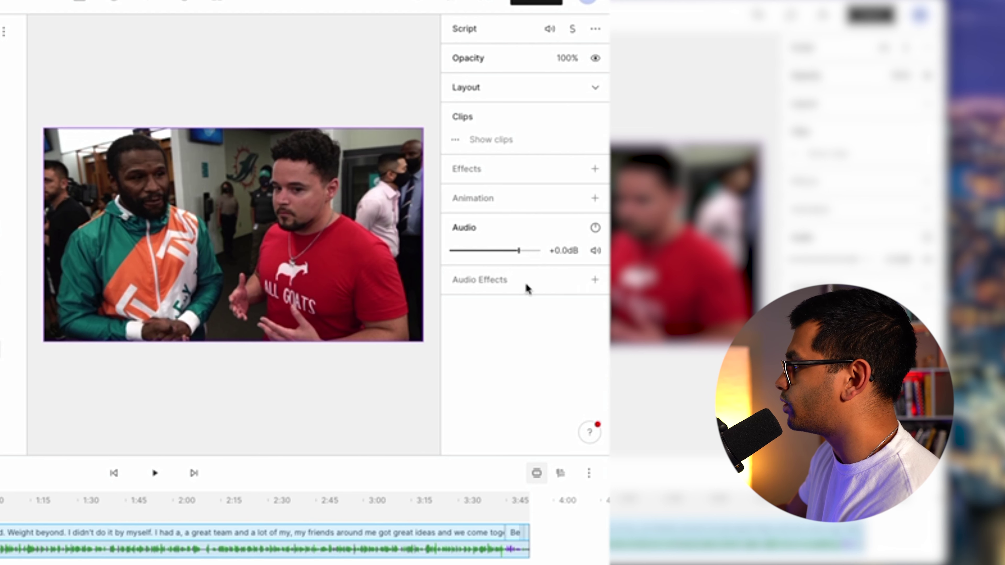
{"action": "left_click", "coordinate": [594, 279]}
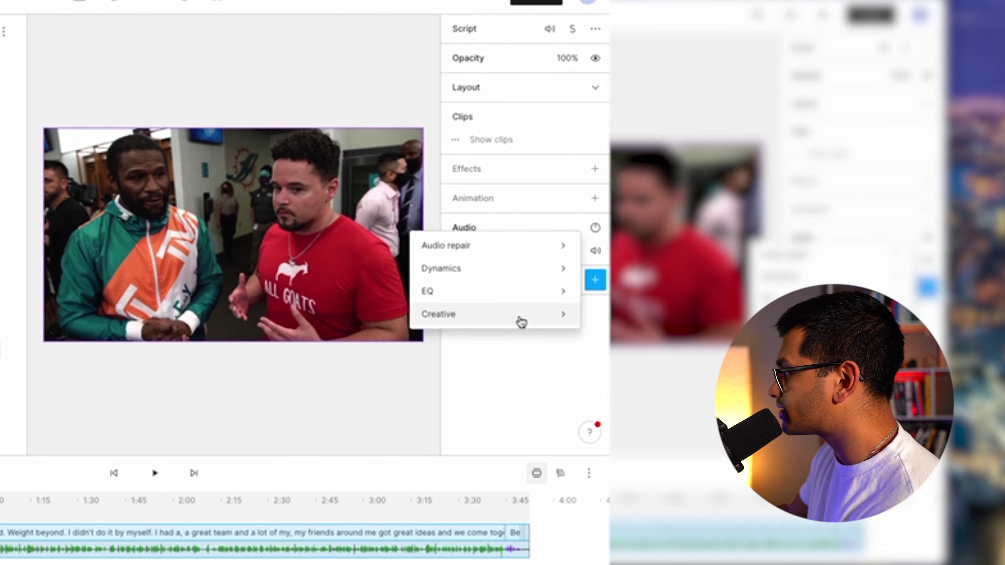
{"action": "mouse_move", "coordinate": [443, 251]}
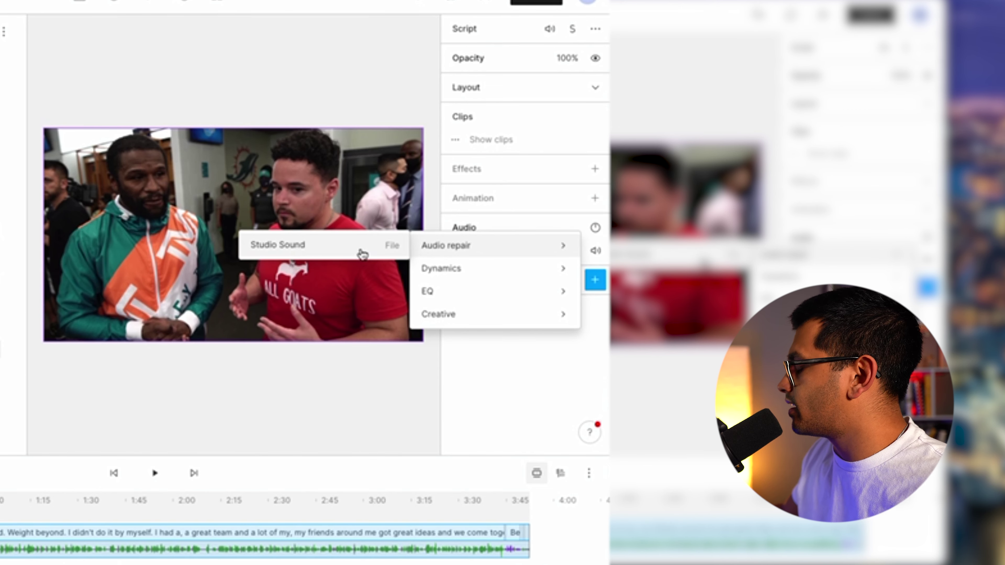
{"action": "left_click", "coordinate": [323, 250]}
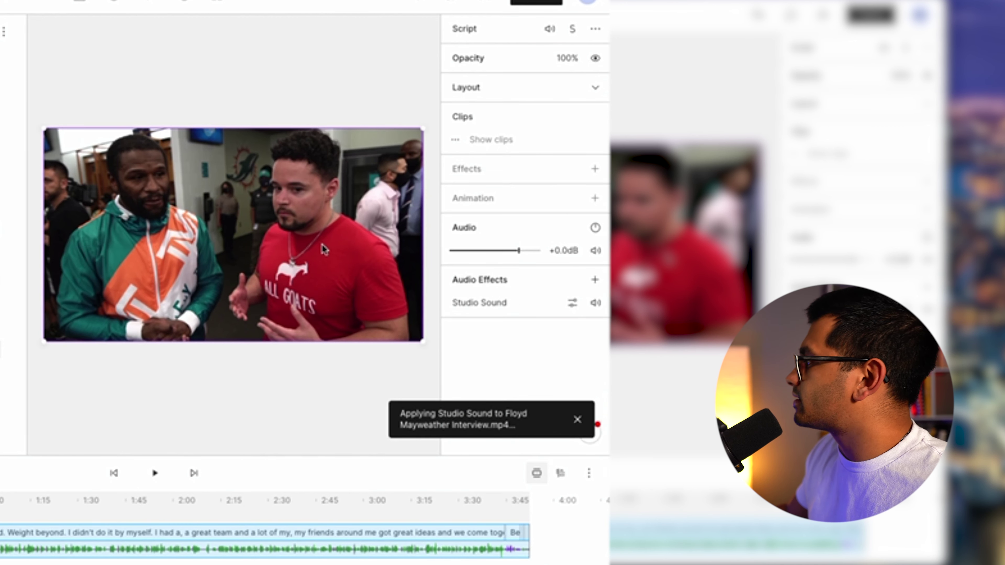
Browse the audio effect categories again without adding another effect.
{"action": "left_click", "coordinate": [593, 281]}
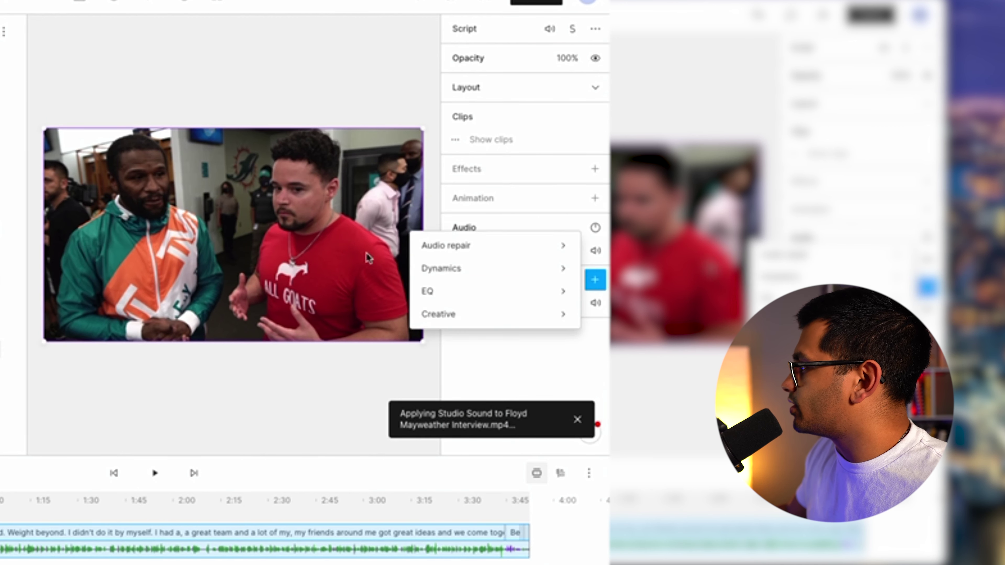
{"action": "mouse_move", "coordinate": [458, 275]}
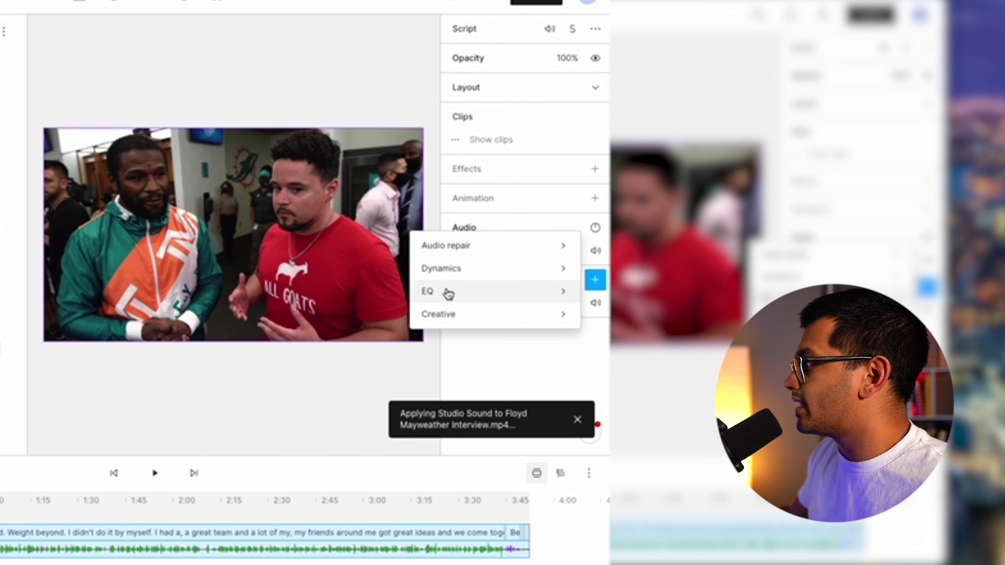
{"action": "mouse_move", "coordinate": [449, 294]}
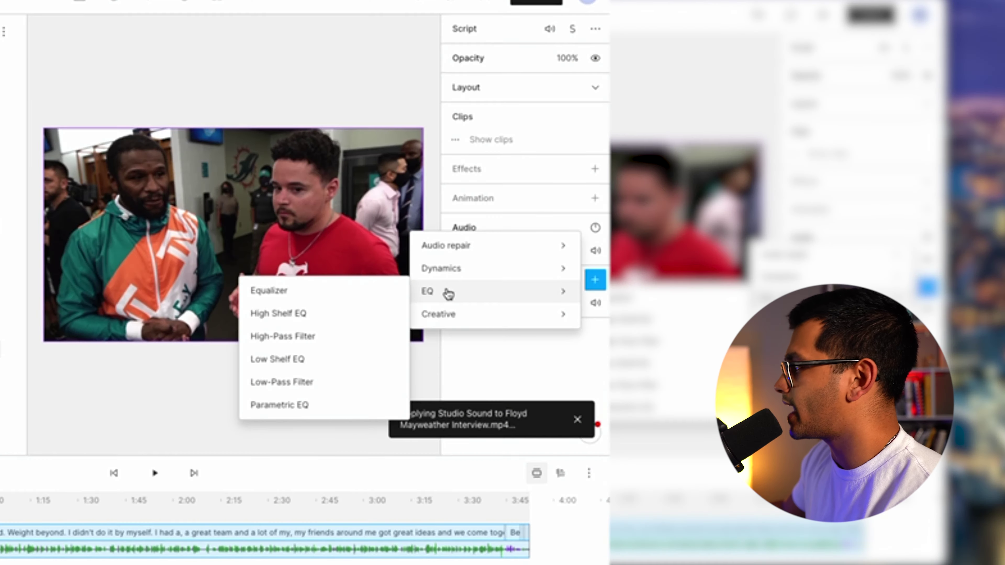
{"action": "mouse_move", "coordinate": [468, 322]}
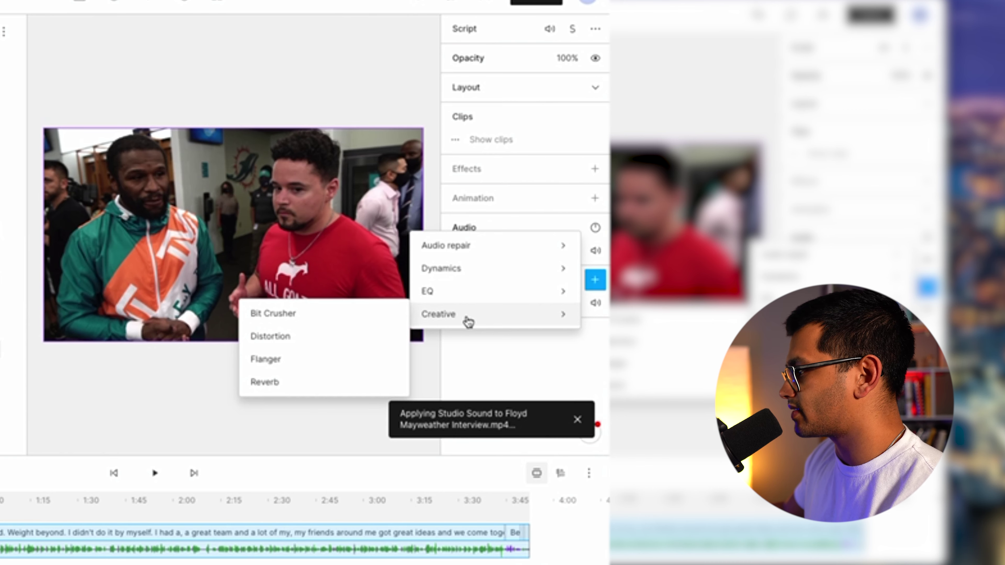
{"action": "left_click", "coordinate": [498, 359]}
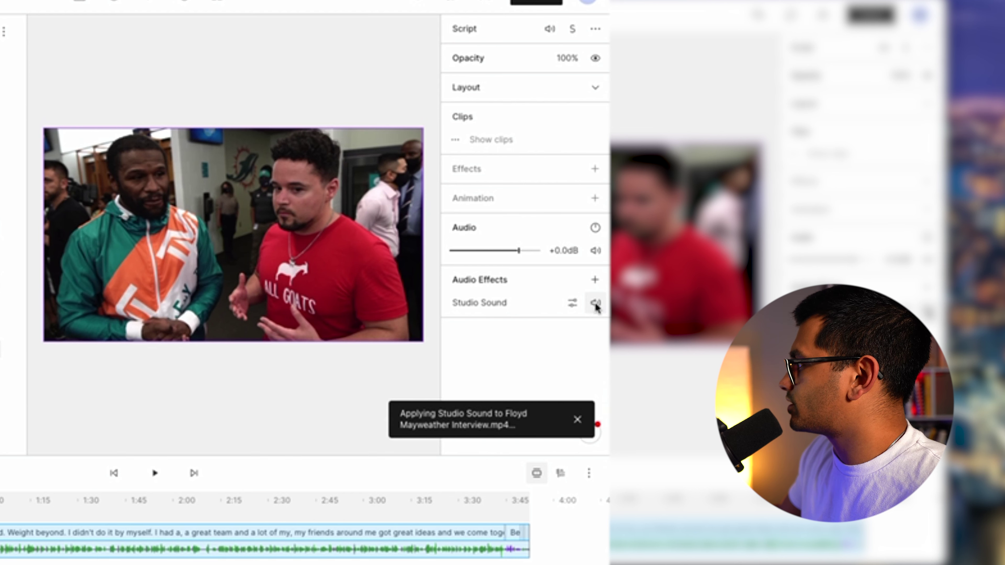
Turn Studio Sound off, undo that, and check its 100% Intensity setting.
{"action": "left_click", "coordinate": [595, 302]}
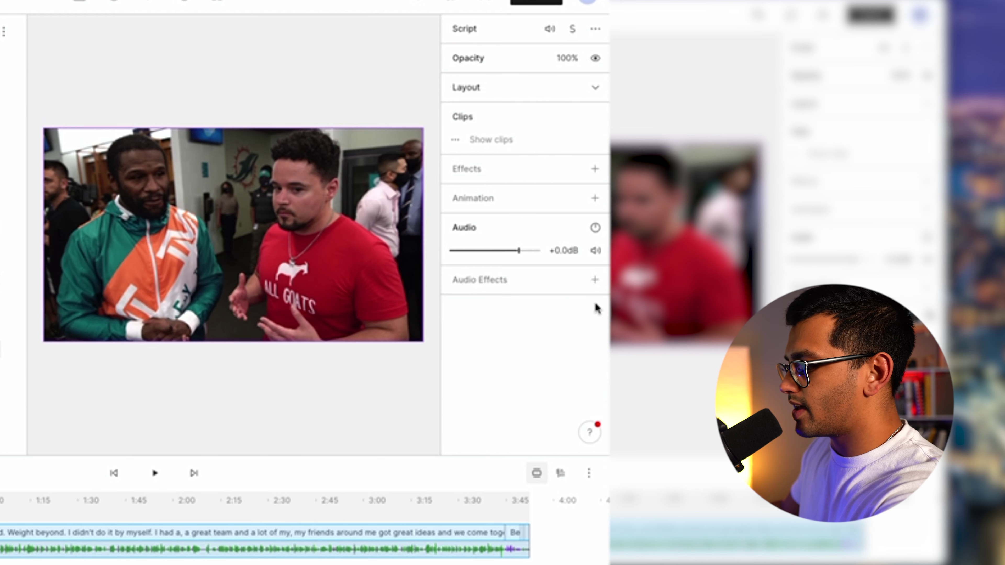
{"action": "key", "text": "super+z"}
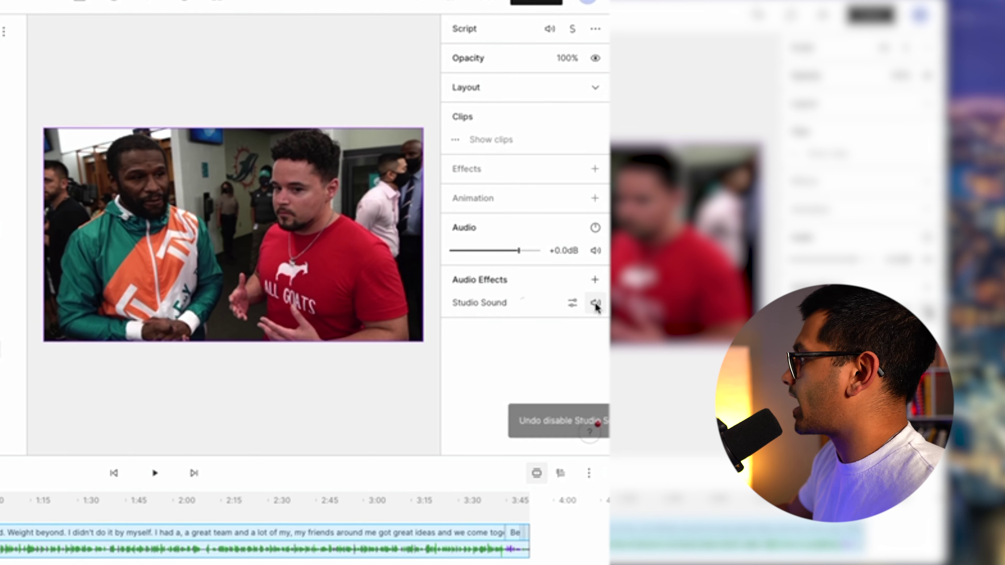
{"action": "left_click", "coordinate": [572, 303]}
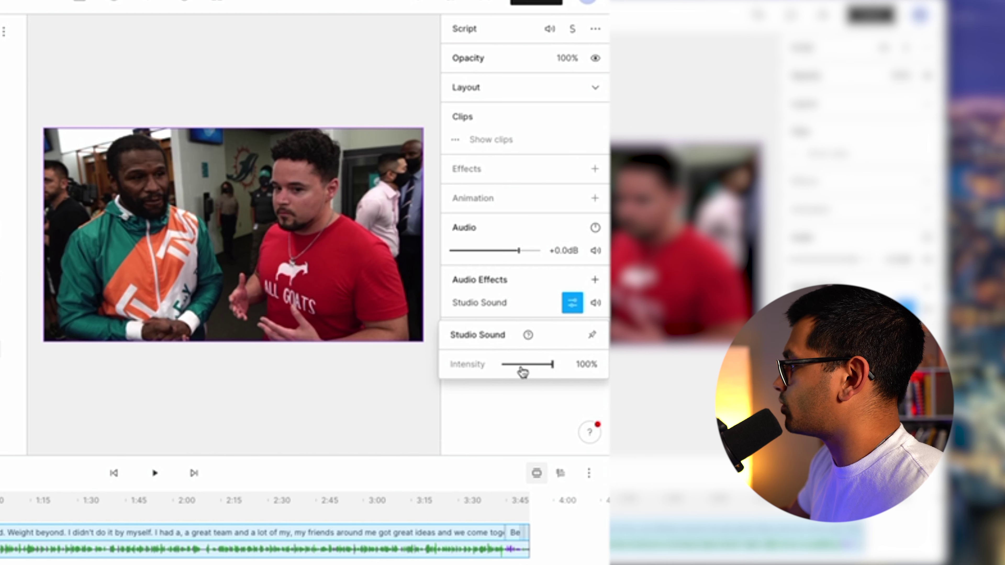
{"action": "left_click", "coordinate": [569, 309]}
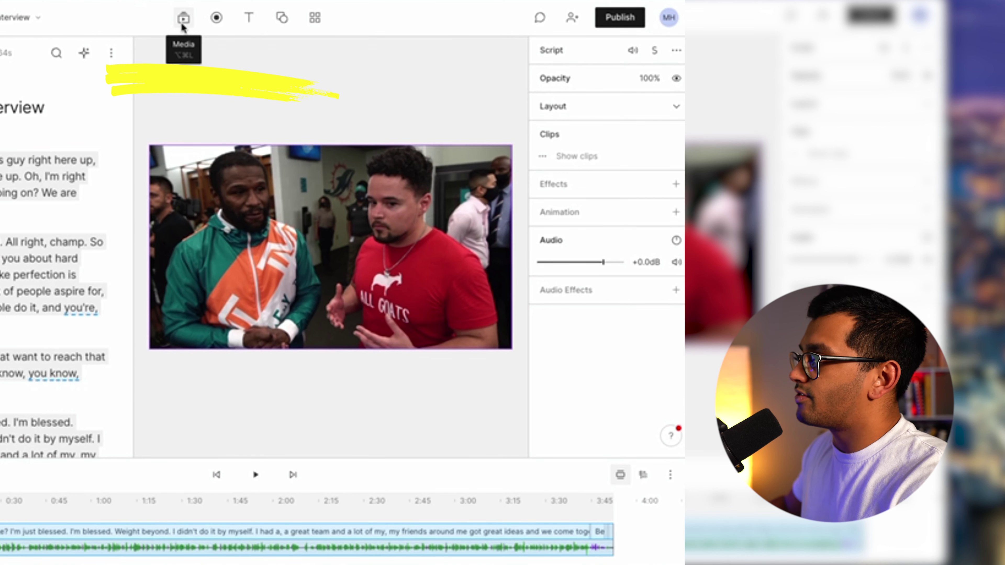
Browse the media library's Images and GIPHY GIFs, then import a GIF.
{"action": "left_click", "coordinate": [182, 20]}
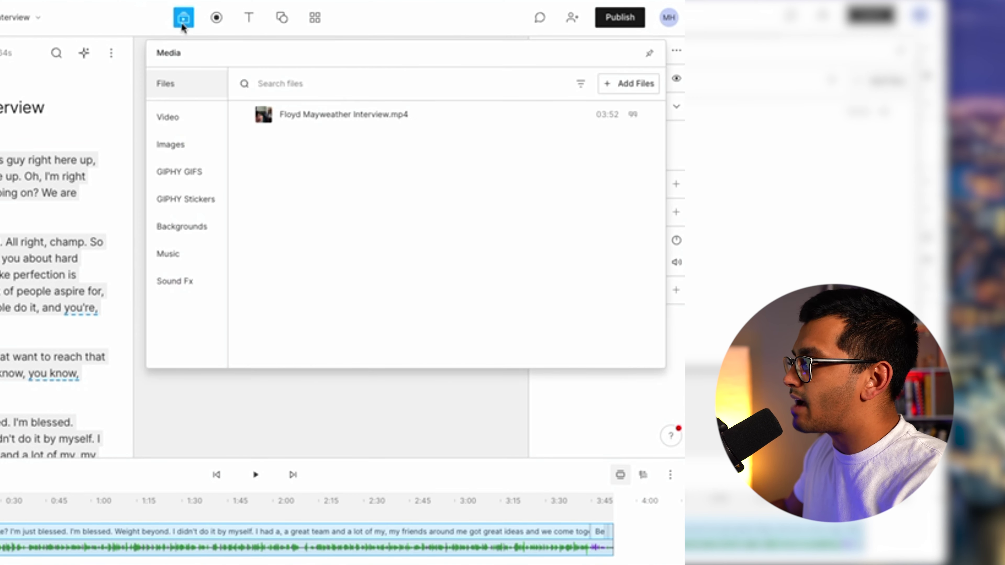
{"action": "left_click", "coordinate": [196, 149]}
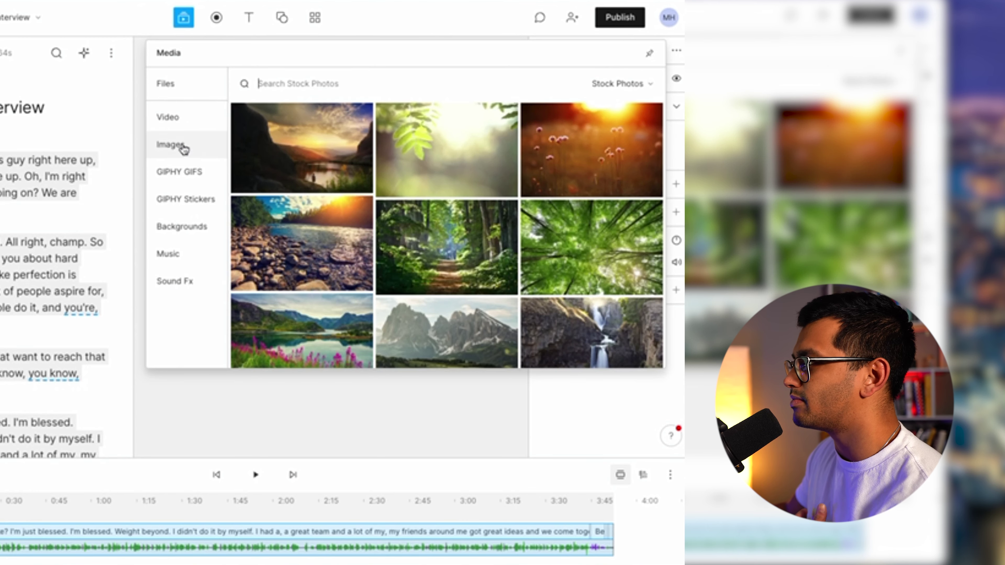
{"action": "left_click", "coordinate": [177, 180]}
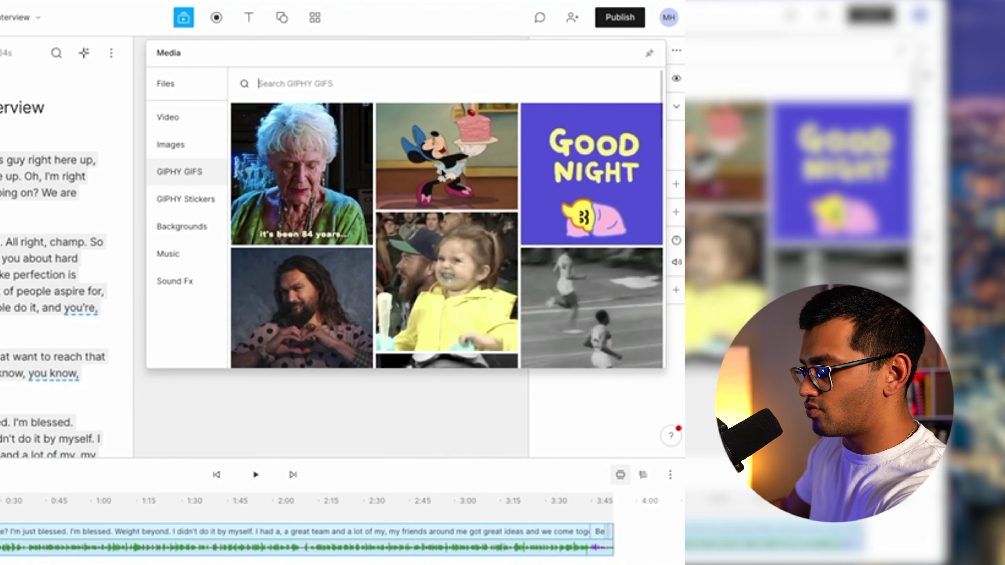
{"action": "left_click", "coordinate": [484, 163]}
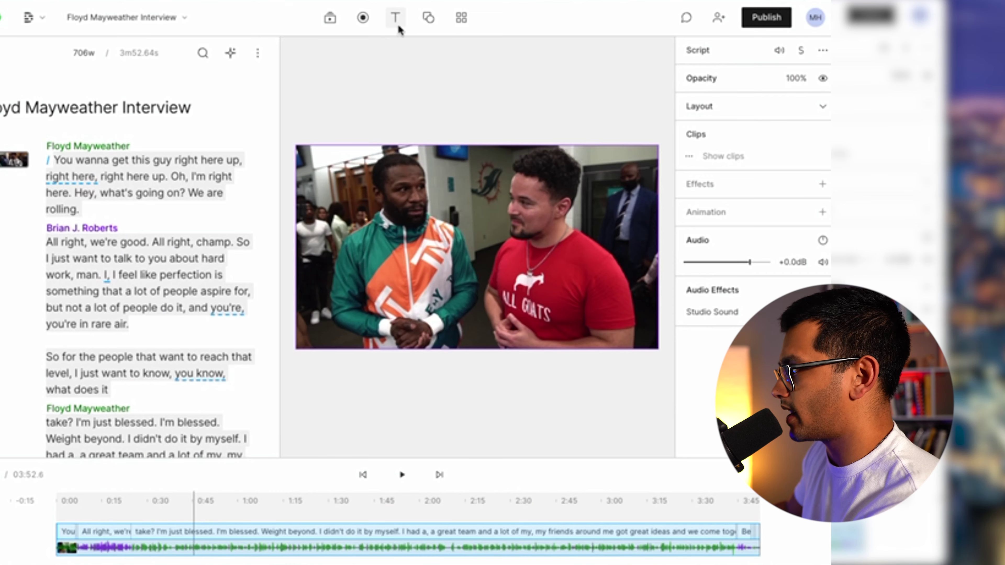
Open the Text menu listing Title, Subtitle, Plain text and Captions.
{"action": "left_click", "coordinate": [397, 24]}
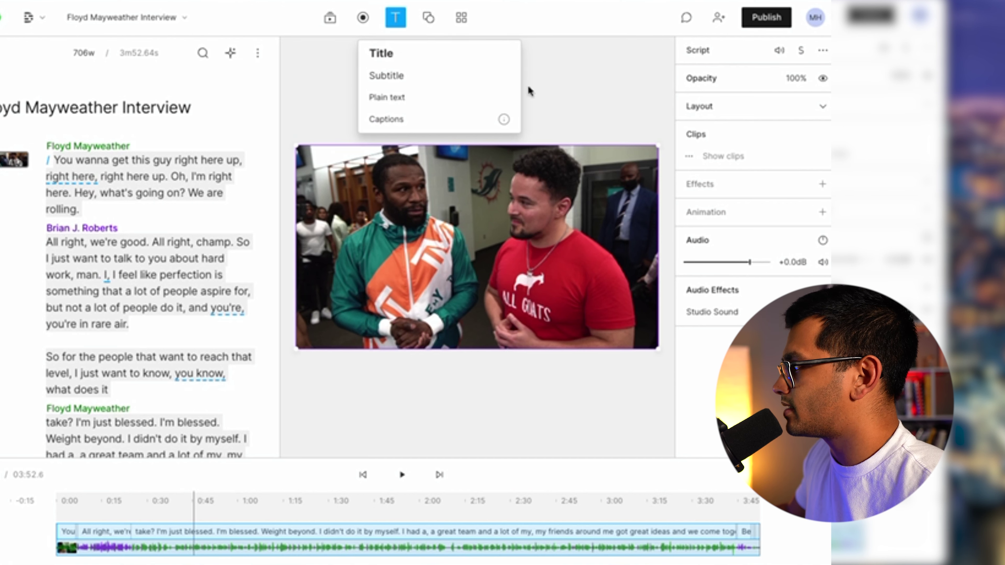
Add auto-generated Captions and move playback through the transcript to about 0:54.
{"action": "left_click", "coordinate": [428, 127]}
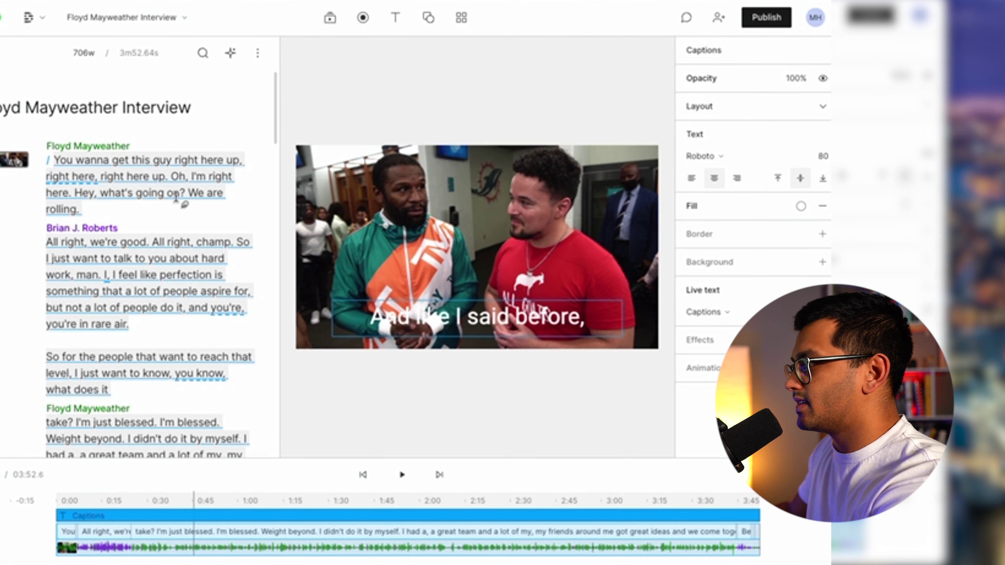
{"action": "scroll", "coordinate": [102, 161], "scroll_direction": "down", "scroll_amount": 6}
{"action": "scroll", "coordinate": [142, 251], "scroll_direction": "down", "scroll_amount": 5}
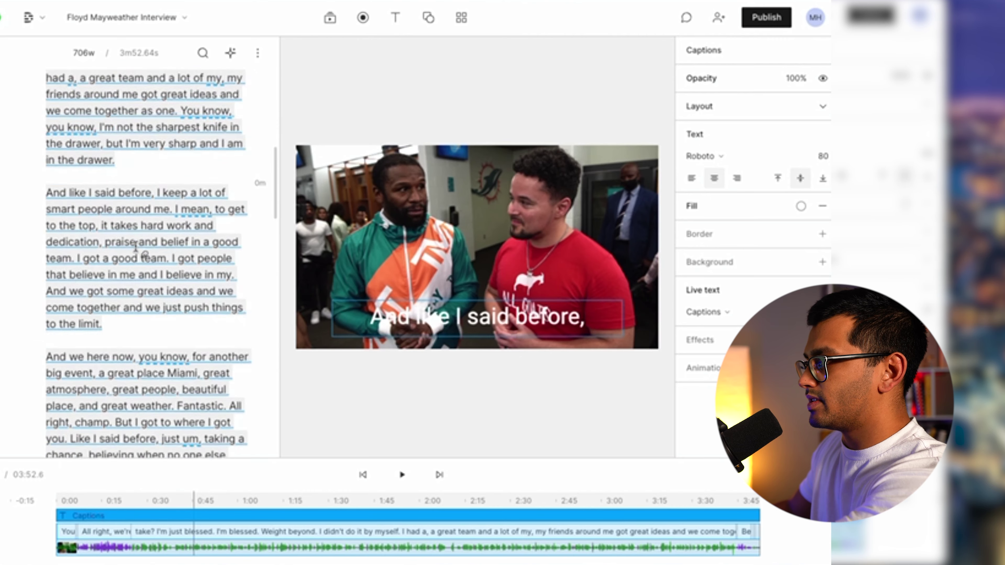
{"action": "left_click", "coordinate": [119, 188], "text": "shift"}
{"action": "left_click", "coordinate": [188, 259]}
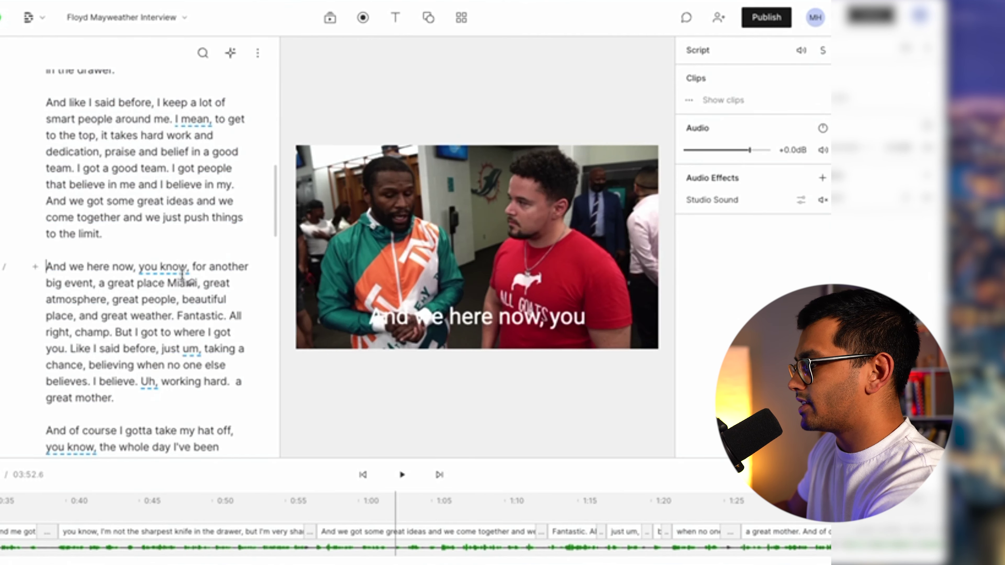
{"action": "scroll", "coordinate": [188, 250], "scroll_direction": "up", "scroll_amount": 10}
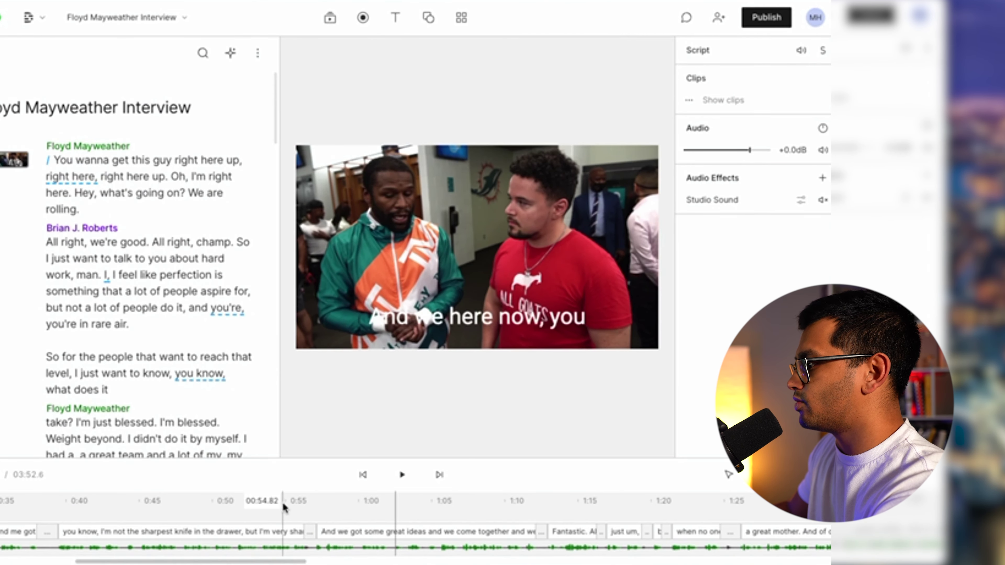
{"action": "left_click", "coordinate": [283, 505]}
{"action": "scroll", "coordinate": [283, 509], "scroll_direction": "down", "scroll_amount": 3}
{"action": "left_click", "coordinate": [84, 337]}
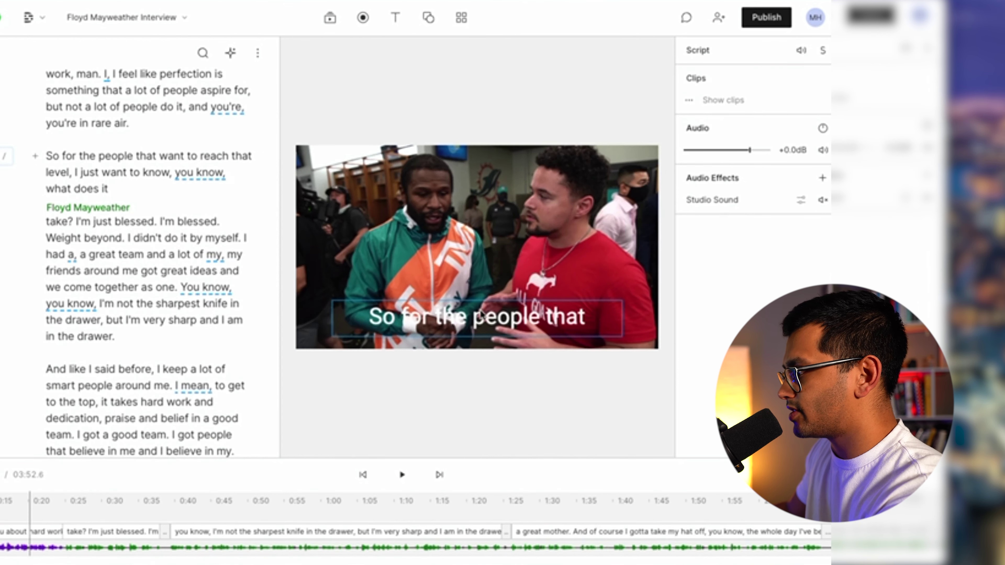
Narrow the caption box so only a word or two shows, then preview playback.
{"action": "left_click", "coordinate": [450, 315]}
{"action": "left_click_drag", "start_coordinate": [334, 314], "coordinate": [483, 319]}
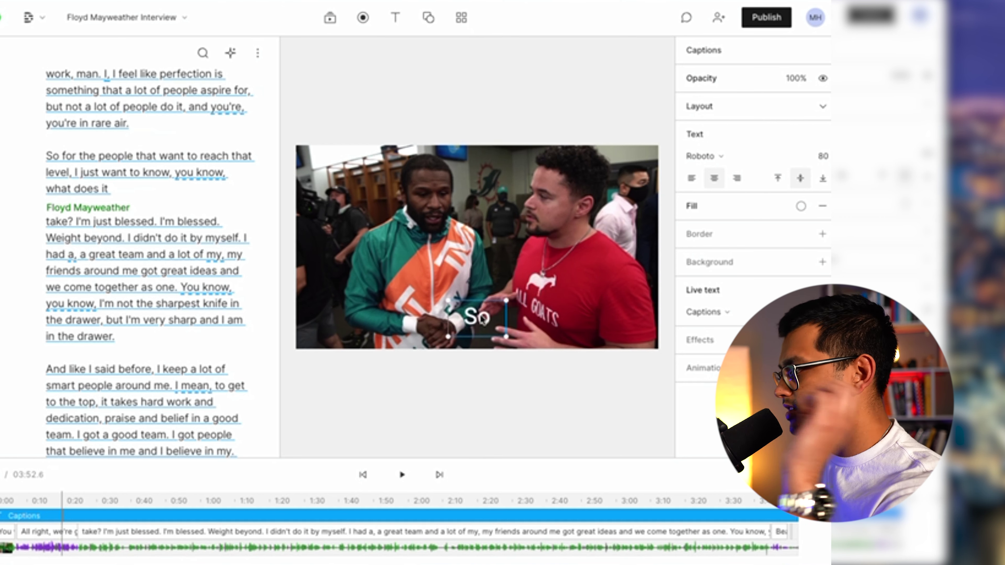
{"action": "key", "text": "space"}
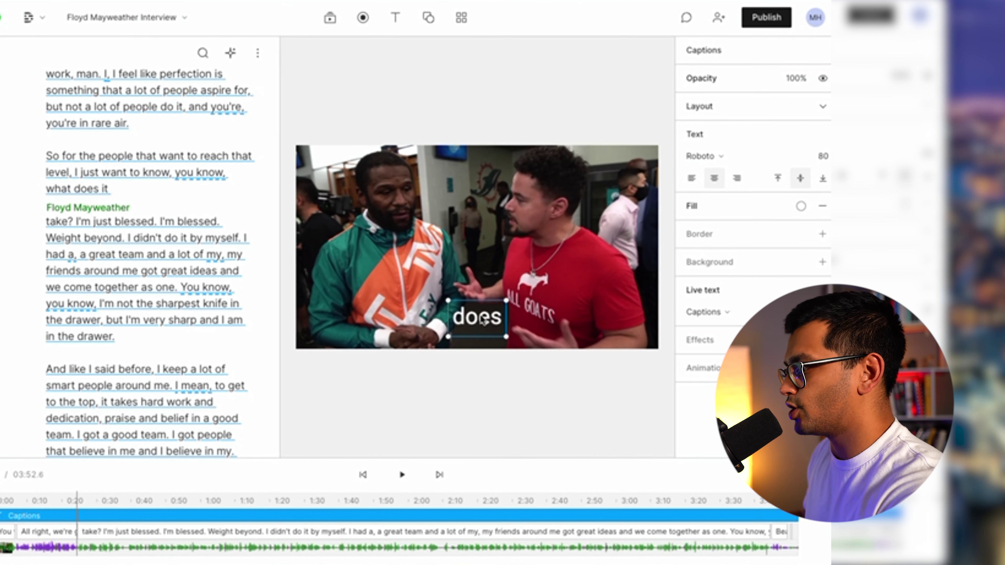
{"action": "left_click", "coordinate": [310, 518]}
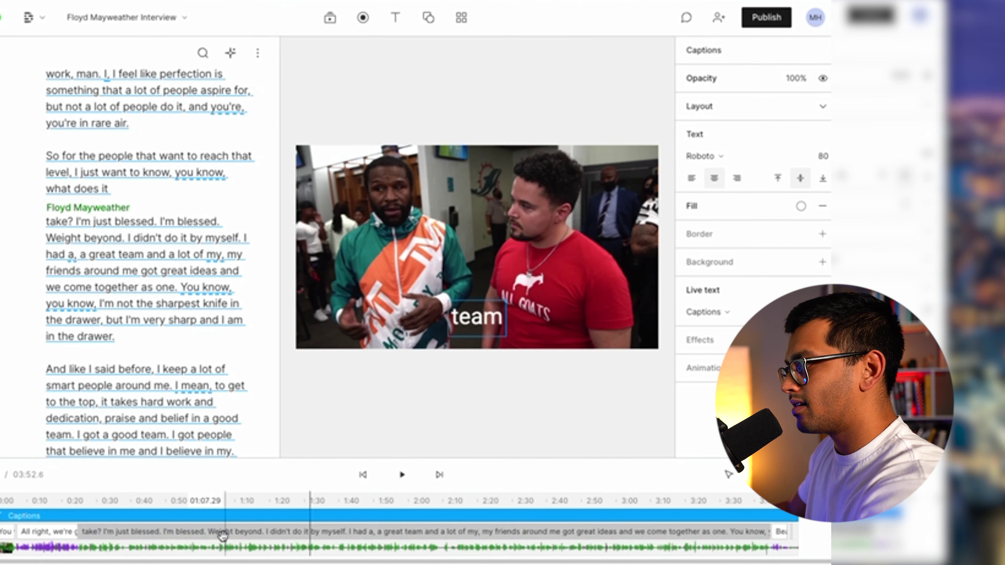
{"action": "scroll", "coordinate": [186, 549], "scroll_direction": "up", "scroll_amount": 5}
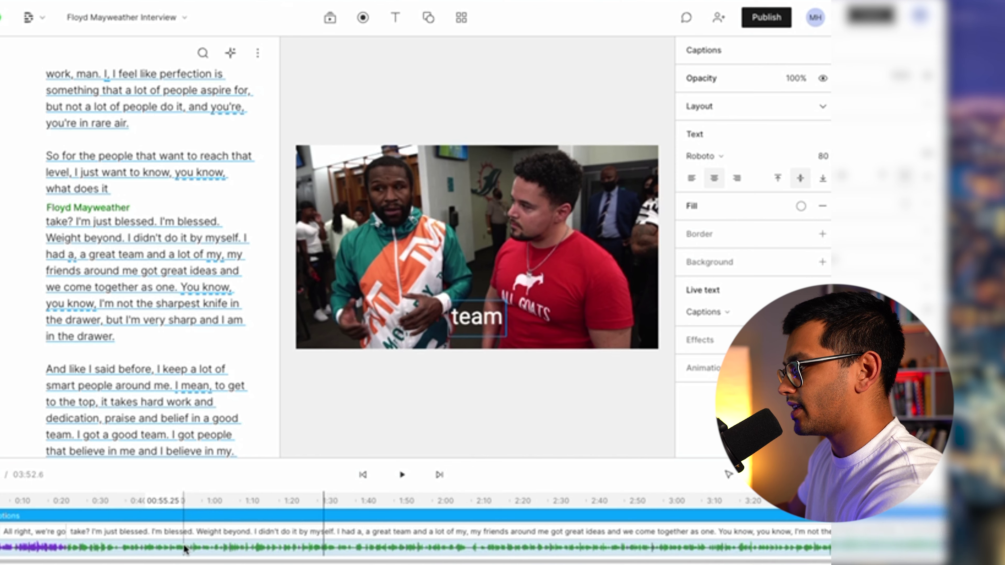
{"action": "scroll", "coordinate": [187, 549], "scroll_direction": "down", "scroll_amount": 5}
{"action": "left_click", "coordinate": [185, 515]}
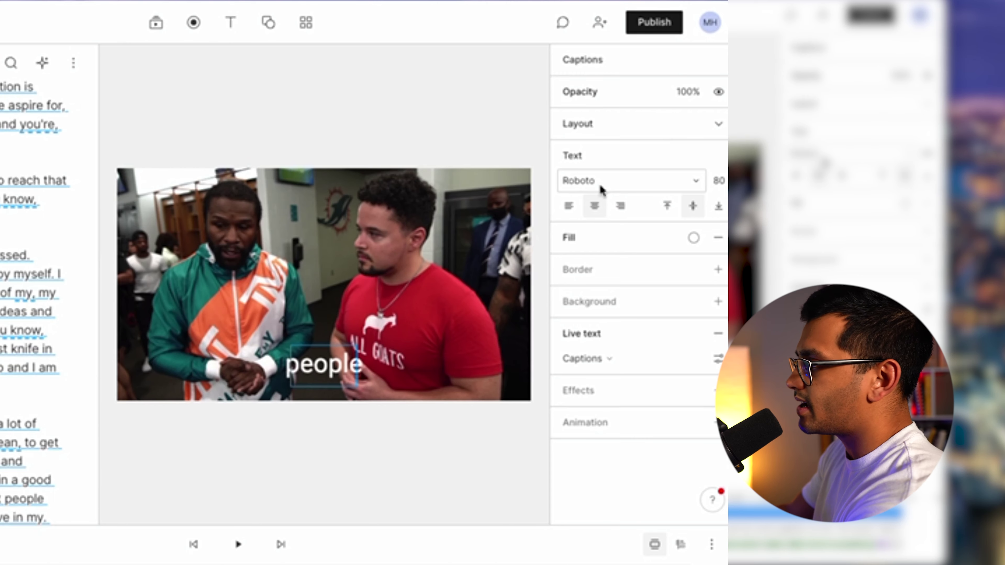
Switch the caption font from Roboto to THE BOLD FONT.
{"action": "left_click", "coordinate": [602, 189]}
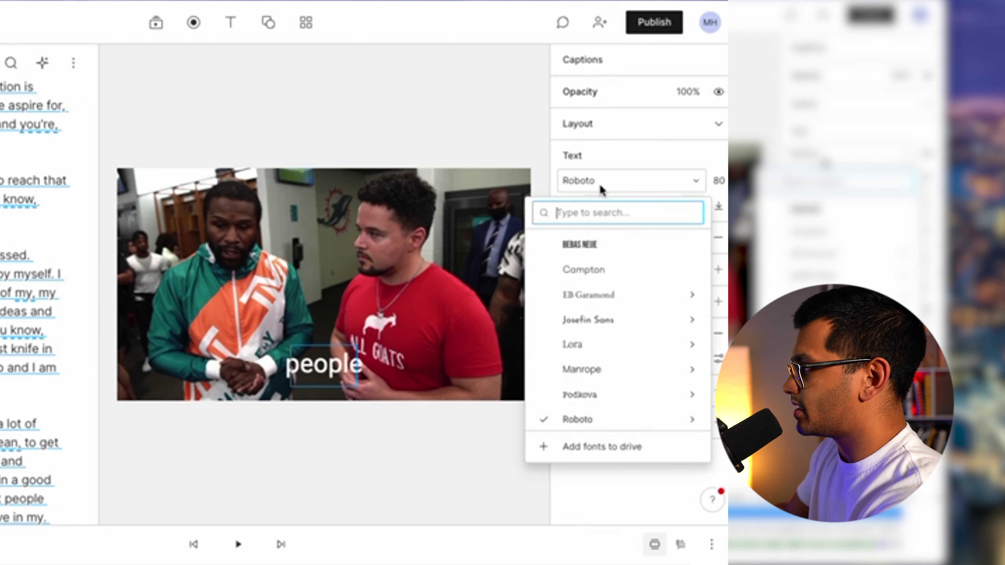
{"action": "scroll", "coordinate": [625, 265], "scroll_direction": "down", "scroll_amount": 3}
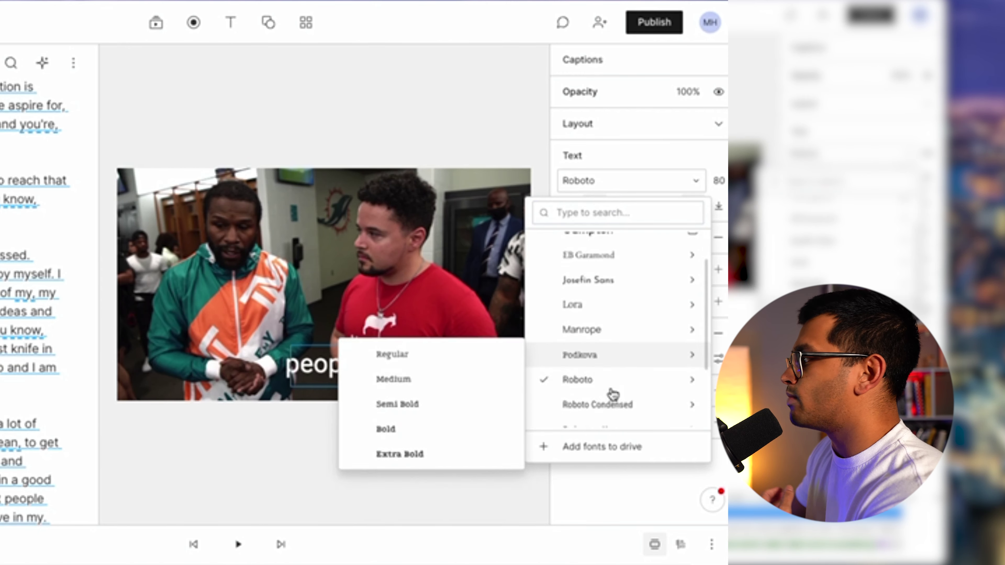
{"action": "mouse_move", "coordinate": [626, 345]}
{"action": "scroll", "coordinate": [621, 356], "scroll_direction": "down", "scroll_amount": 1}
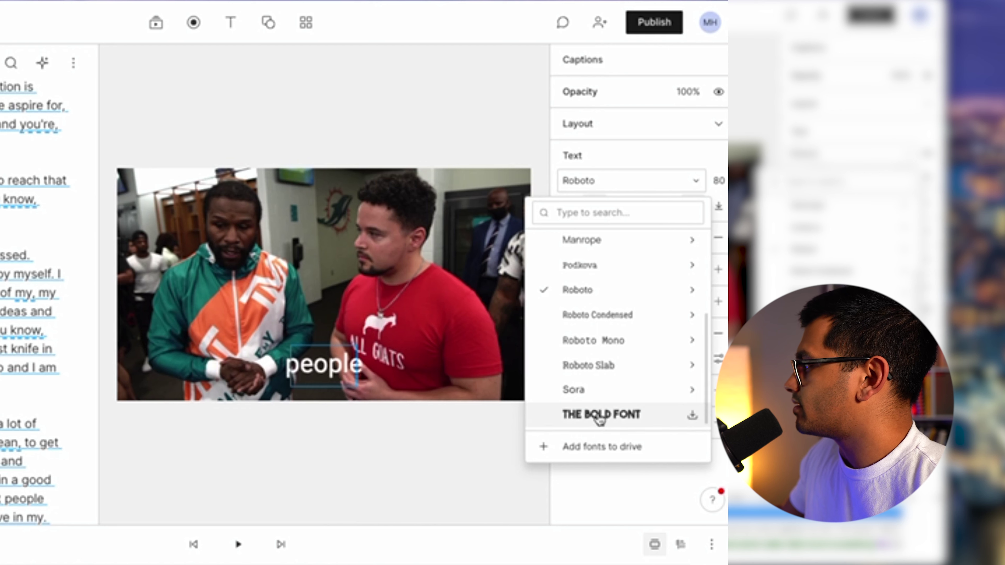
{"action": "mouse_move", "coordinate": [637, 316]}
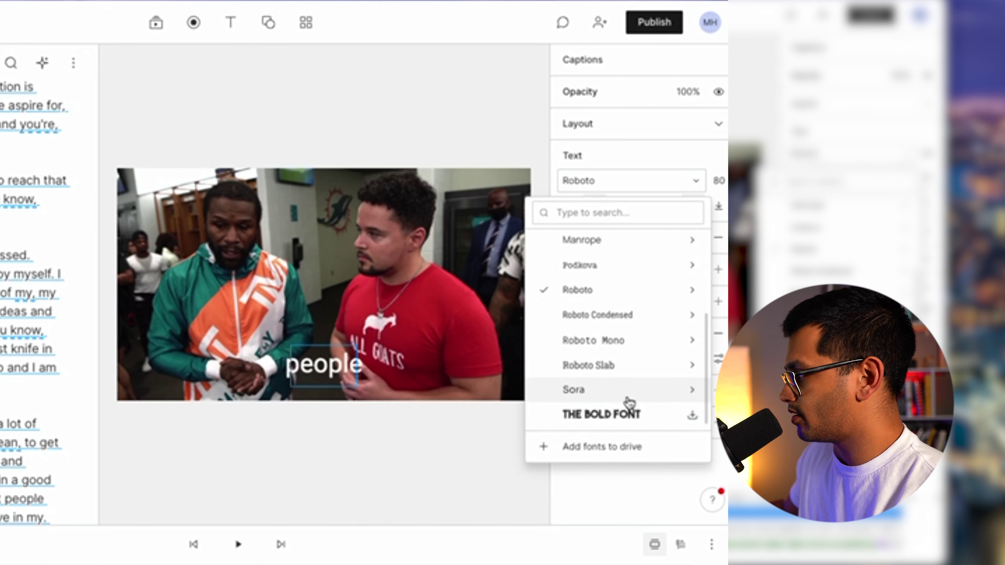
{"action": "left_click", "coordinate": [588, 453]}
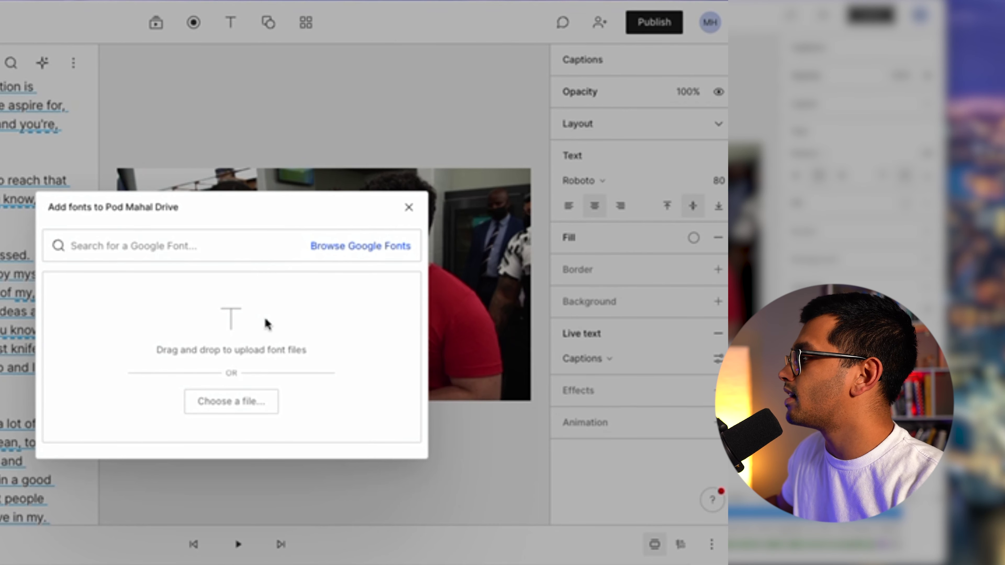
{"action": "left_click", "coordinate": [409, 208]}
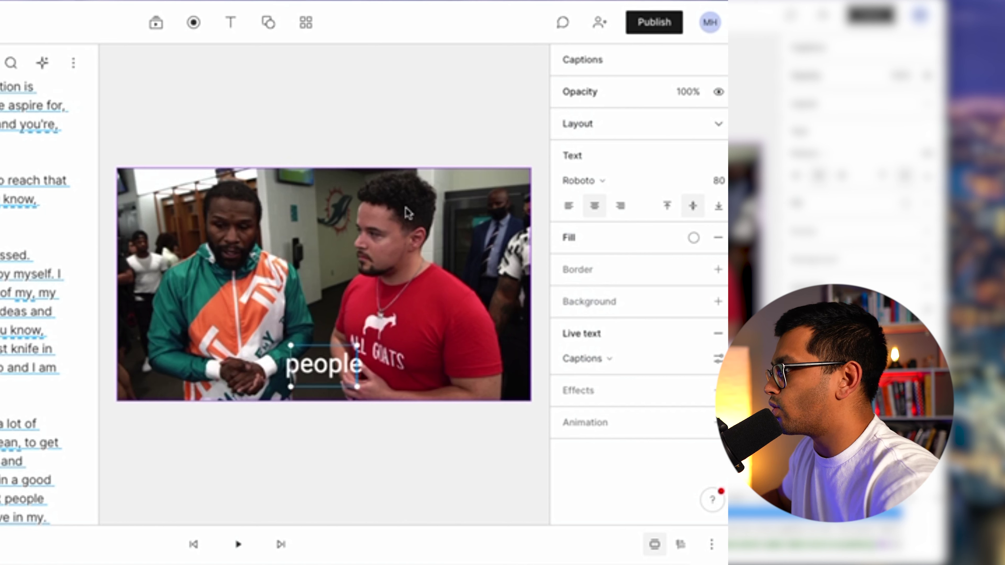
{"action": "left_click", "coordinate": [629, 180]}
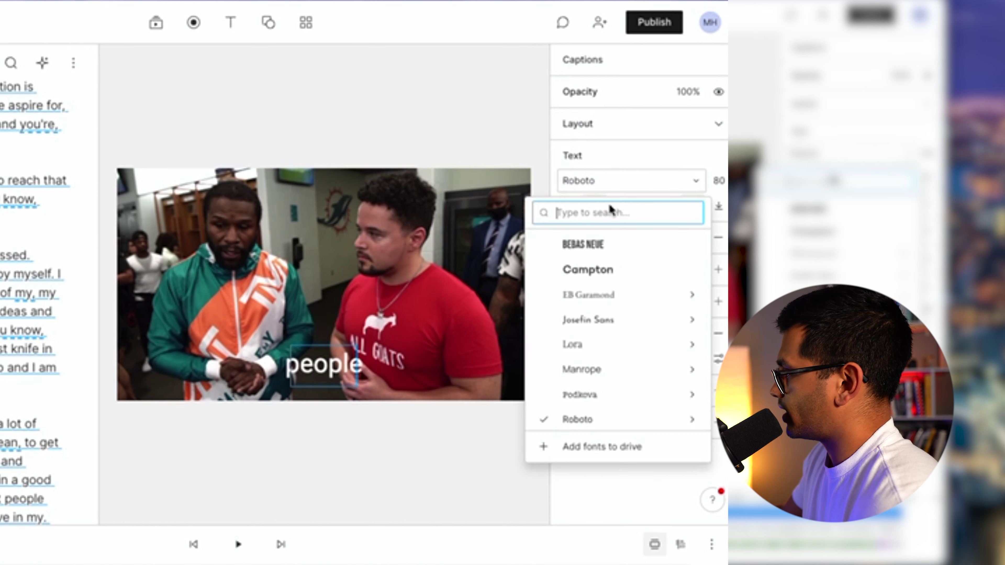
{"action": "scroll", "coordinate": [605, 366], "scroll_direction": "down", "scroll_amount": 3}
{"action": "left_click", "coordinate": [599, 414]}
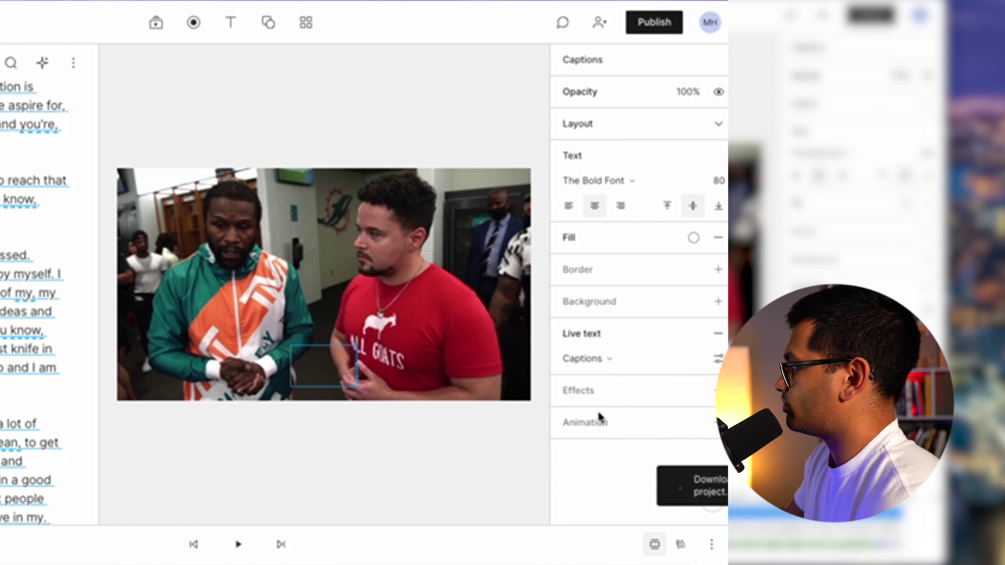
Preview the new font, then add a caption border with width 25.
{"action": "key", "text": "space"}
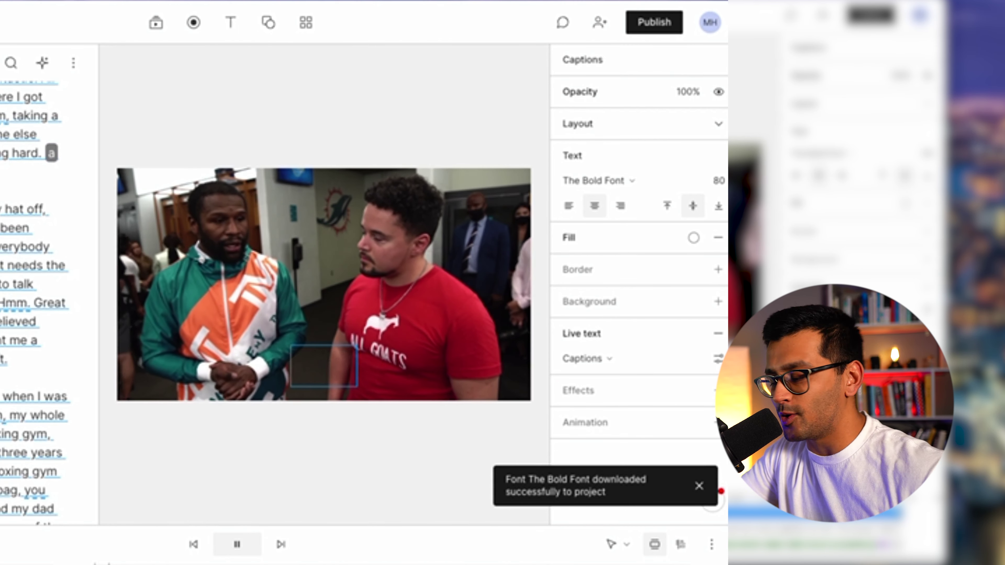
{"action": "key", "text": "ctrl+z"}
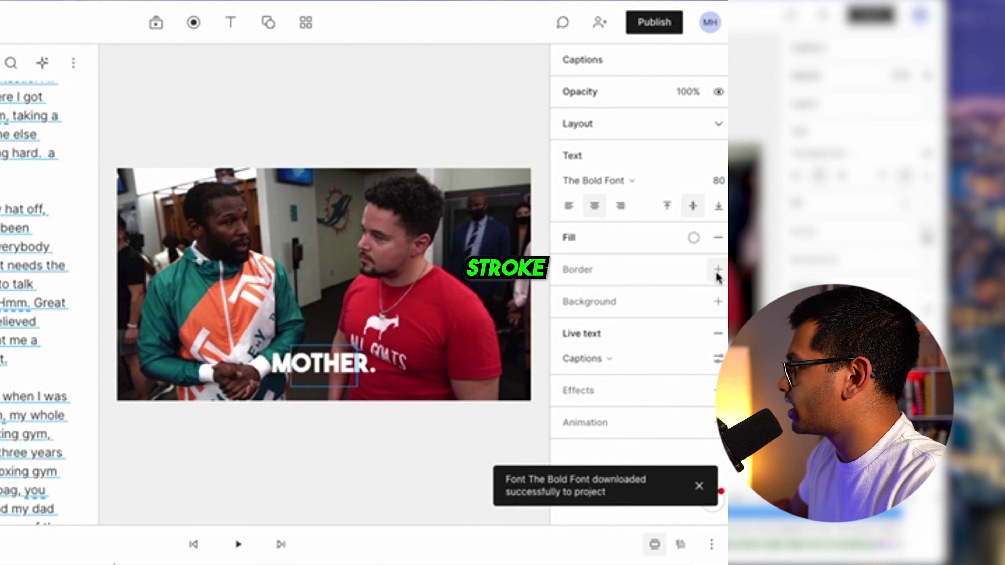
{"action": "left_click", "coordinate": [717, 274]}
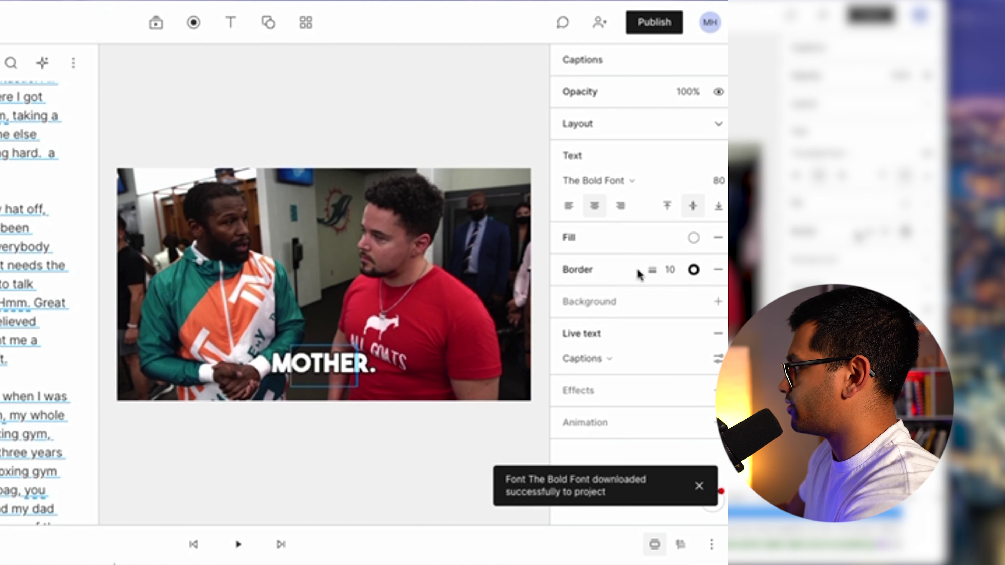
{"action": "left_click", "coordinate": [668, 267]}
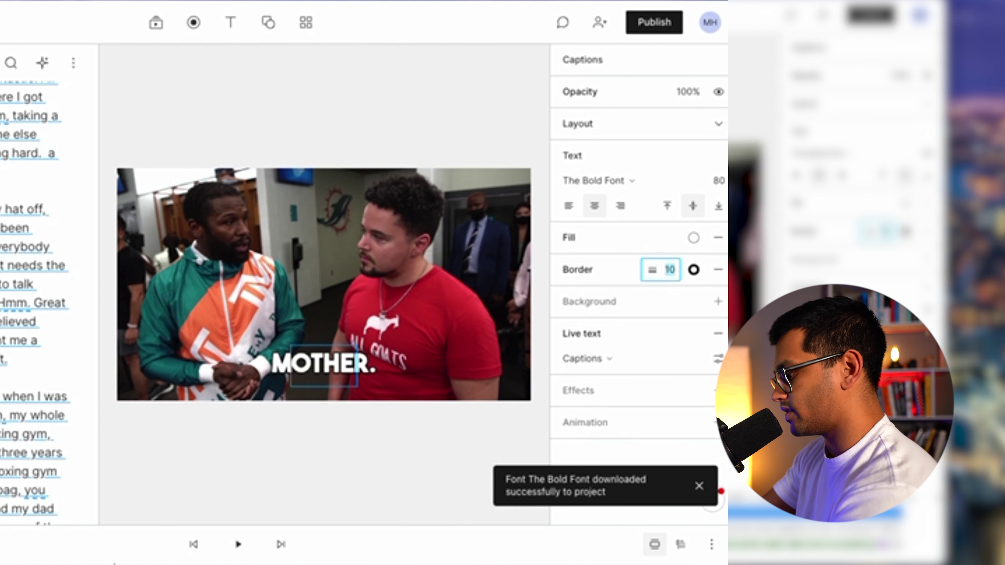
{"action": "key", "text": "shift+Up"}
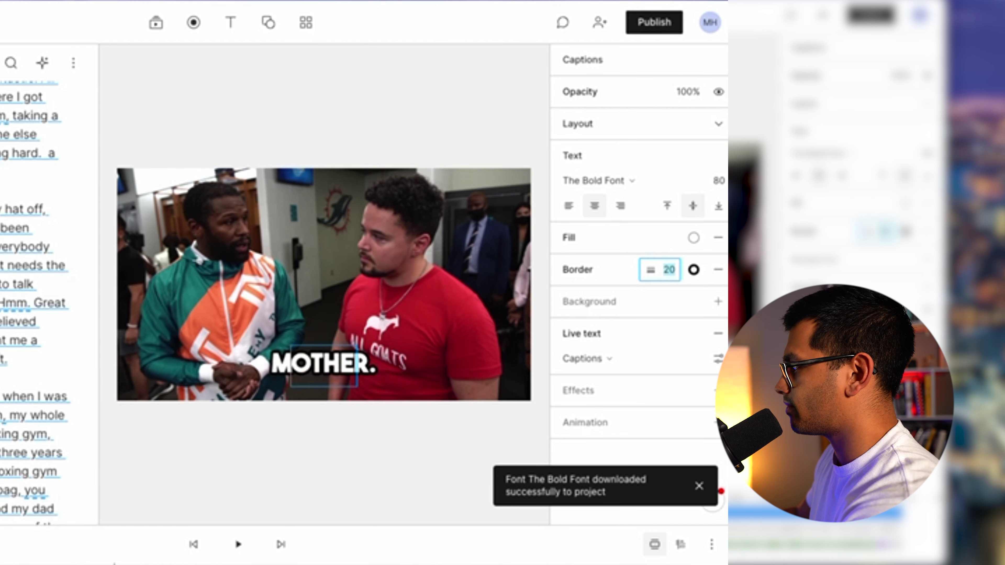
{"action": "type", "text": "2"}
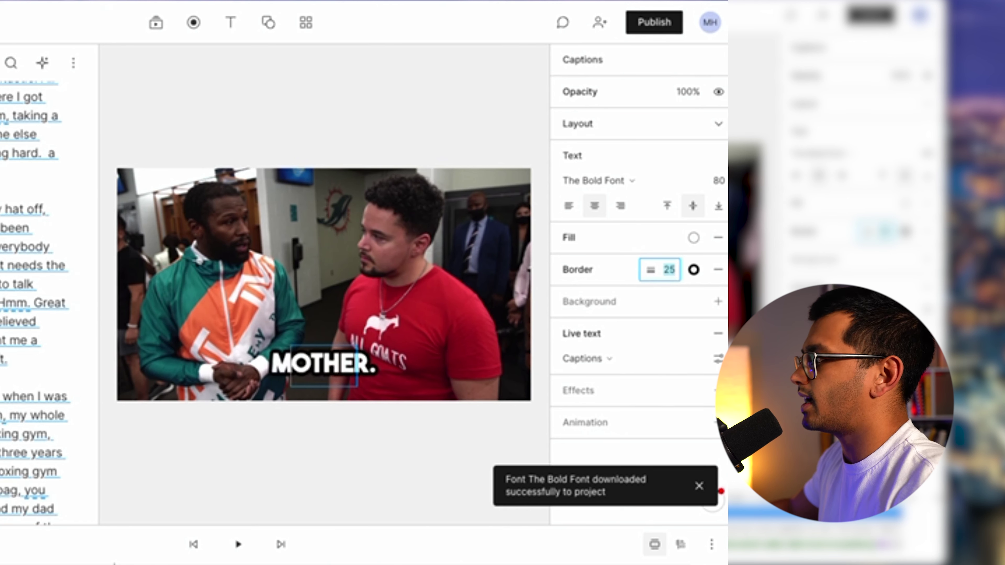
{"action": "key", "text": "Return"}
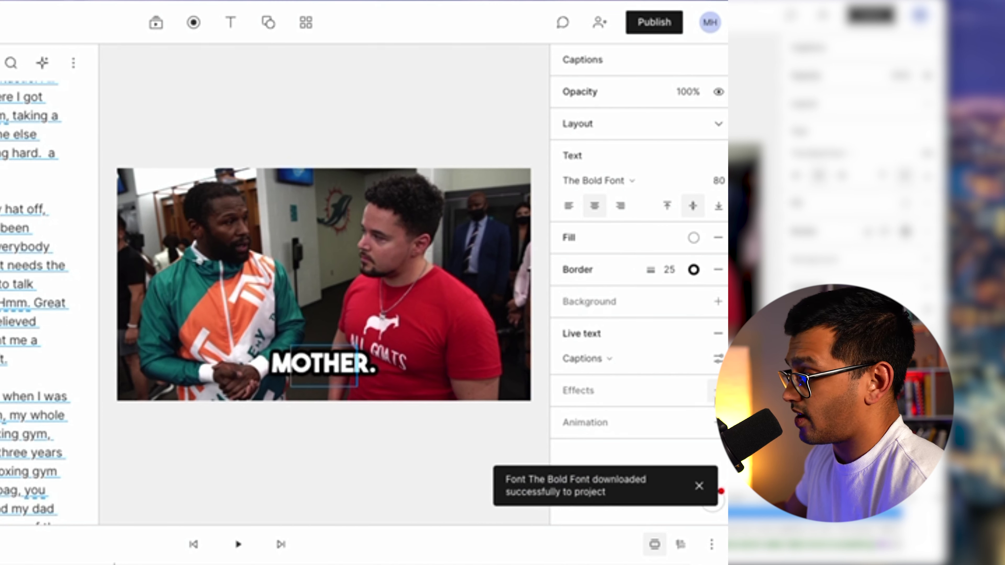
Add a Shadow effect to the captions and set Live text to the Custom highlight.
{"action": "left_click", "coordinate": [717, 390]}
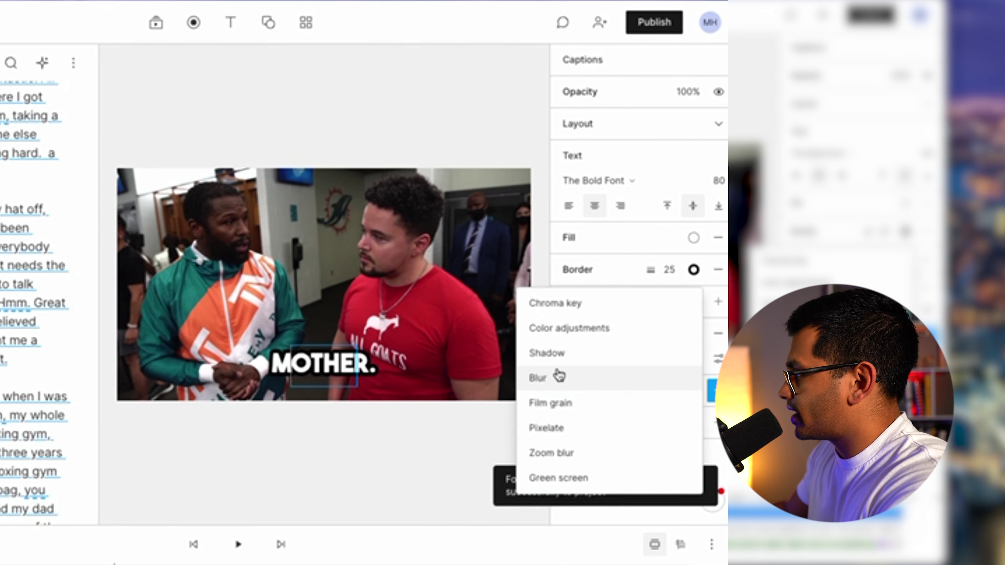
{"action": "left_click", "coordinate": [554, 360]}
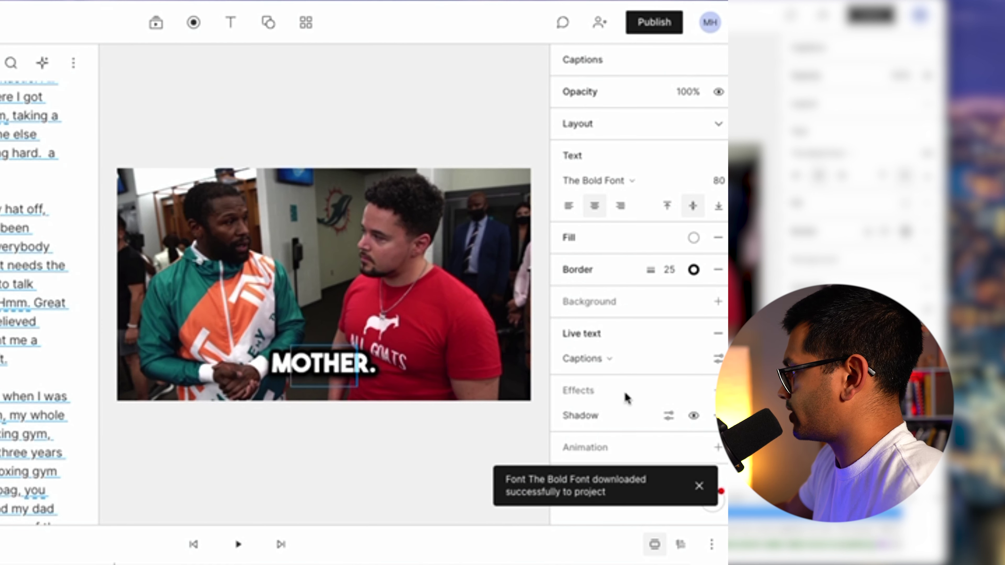
{"action": "left_click", "coordinate": [716, 359]}
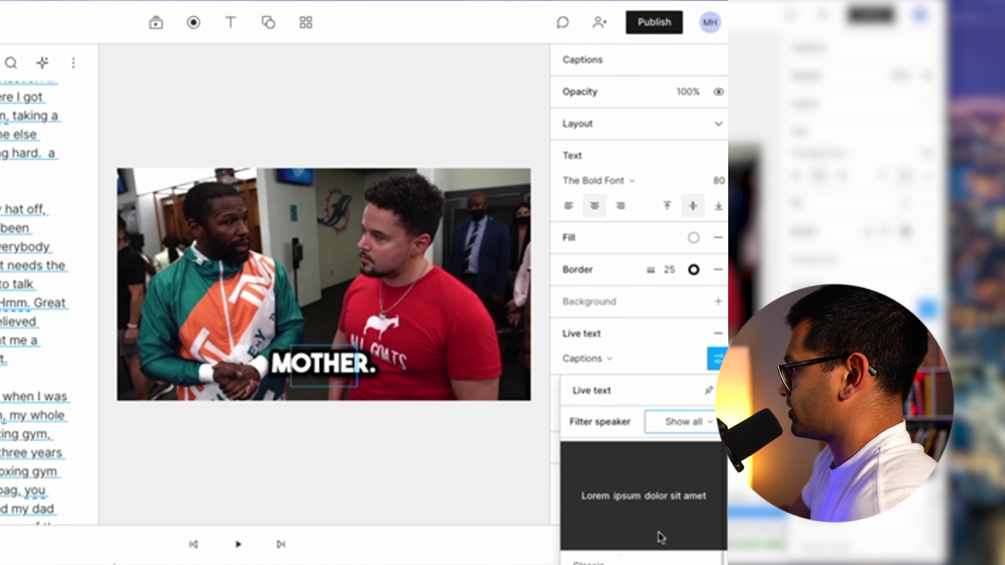
{"action": "left_click", "coordinate": [716, 358]}
{"action": "left_click", "coordinate": [717, 359]}
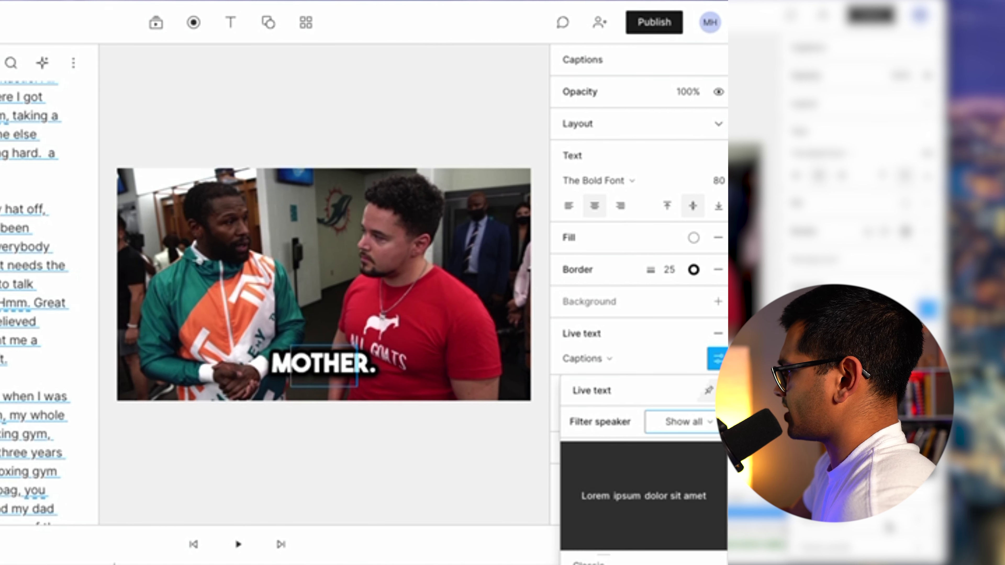
{"action": "left_click", "coordinate": [920, 521]}
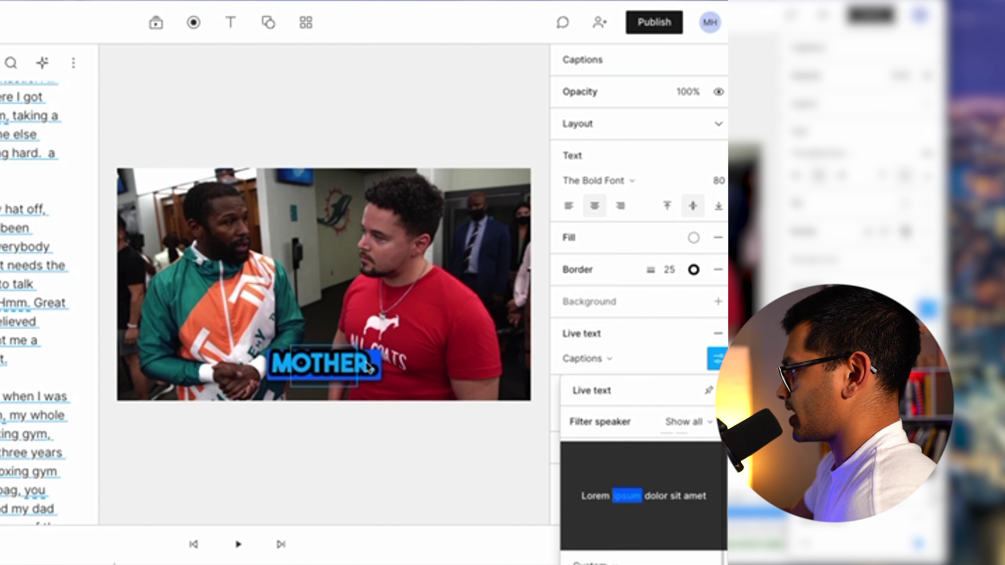
Widen the caption box, centre it horizontally on the video, and preview playback.
{"action": "left_click", "coordinate": [358, 366]}
{"action": "left_click", "coordinate": [345, 378]}
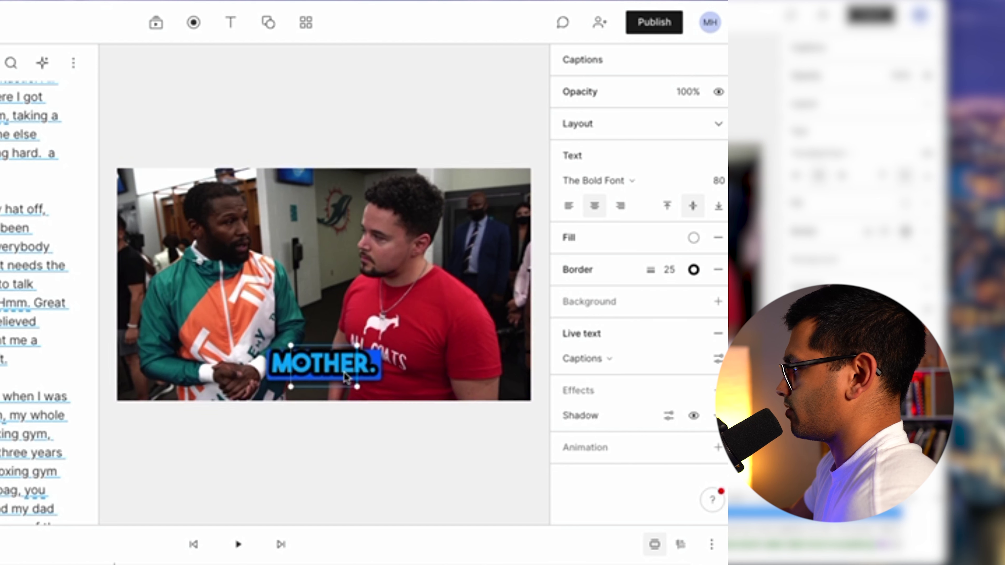
{"action": "left_click_drag", "start_coordinate": [292, 365], "coordinate": [106, 364]}
{"action": "left_click_drag", "start_coordinate": [194, 372], "coordinate": [284, 373]}
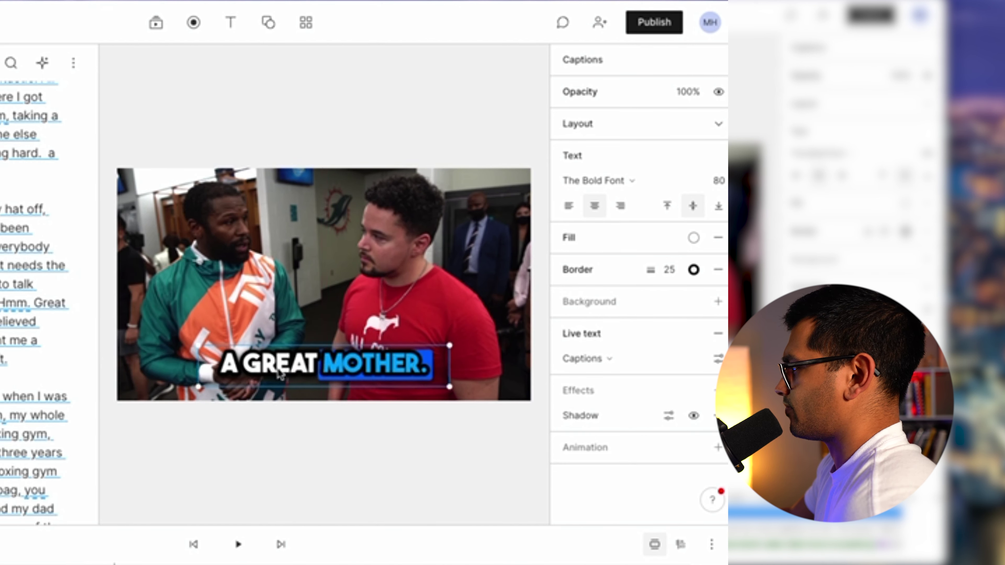
{"action": "key", "text": "space"}
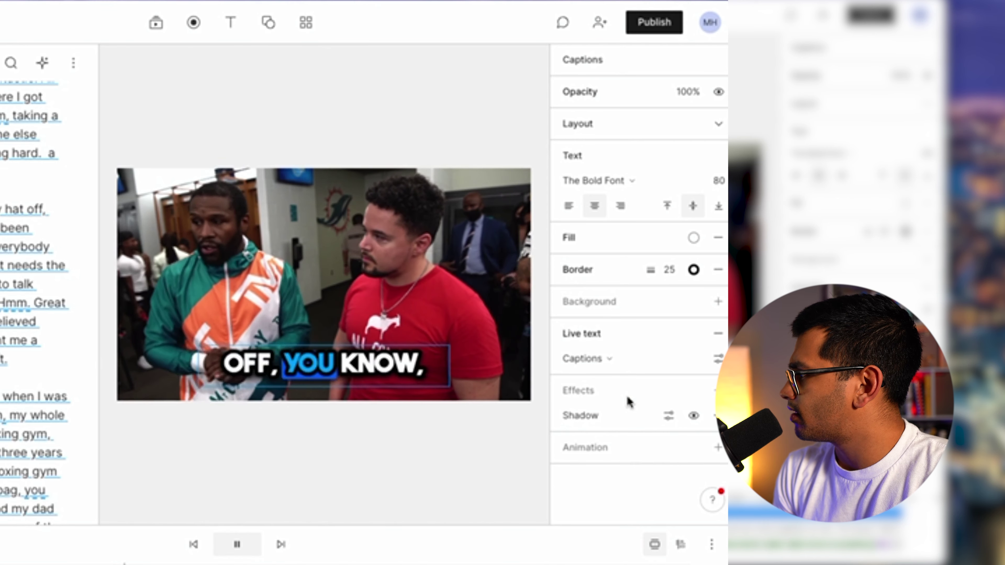
{"action": "key", "text": "space"}
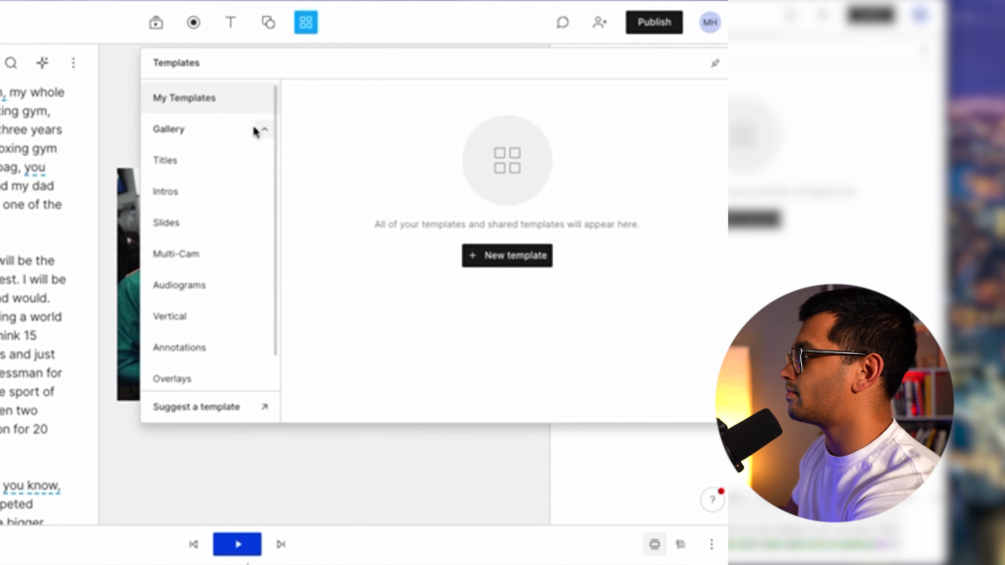
Browse the Titles, Slides, Intros and Annotations template categories.
{"action": "left_click", "coordinate": [177, 166]}
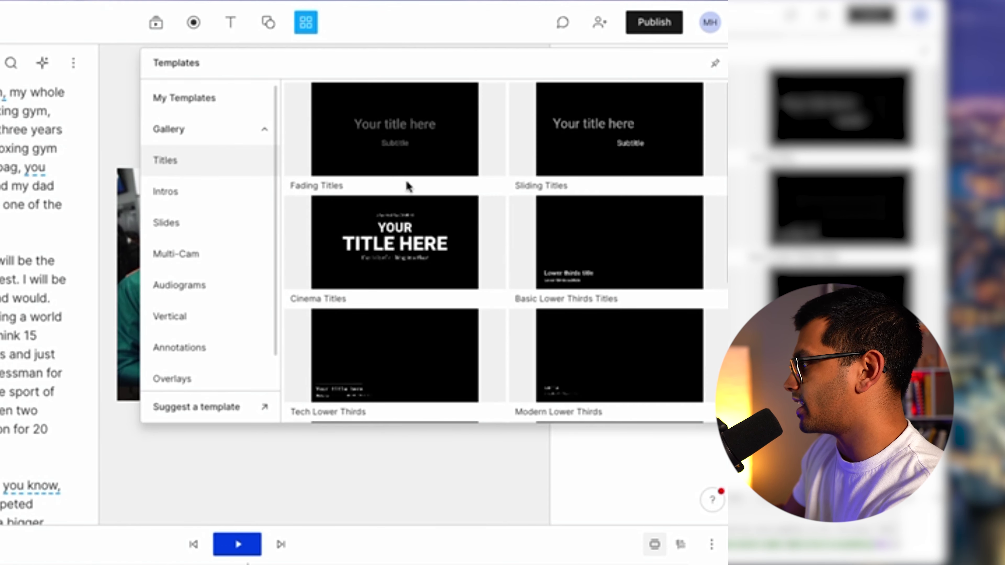
{"action": "left_click", "coordinate": [185, 219]}
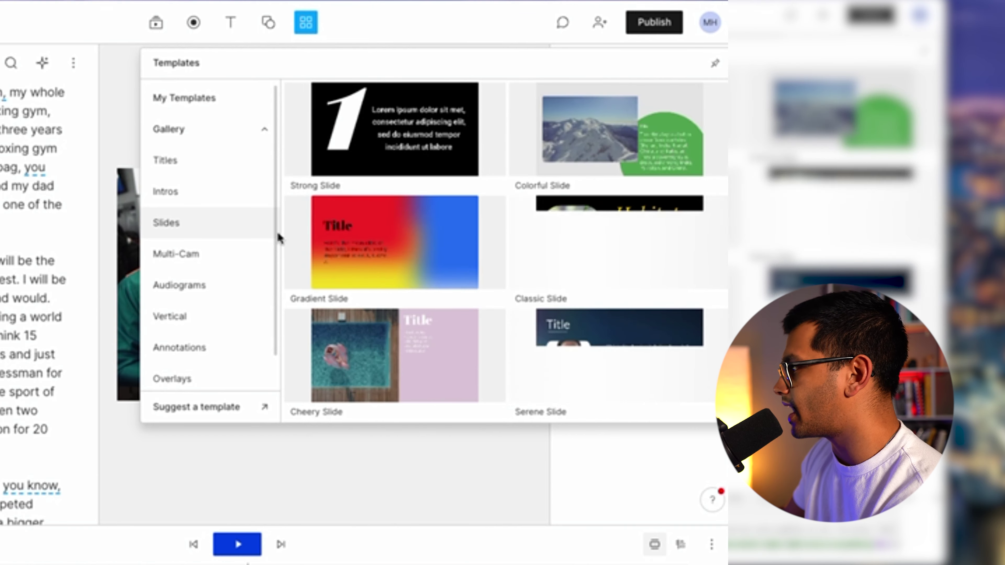
{"action": "left_click", "coordinate": [183, 200]}
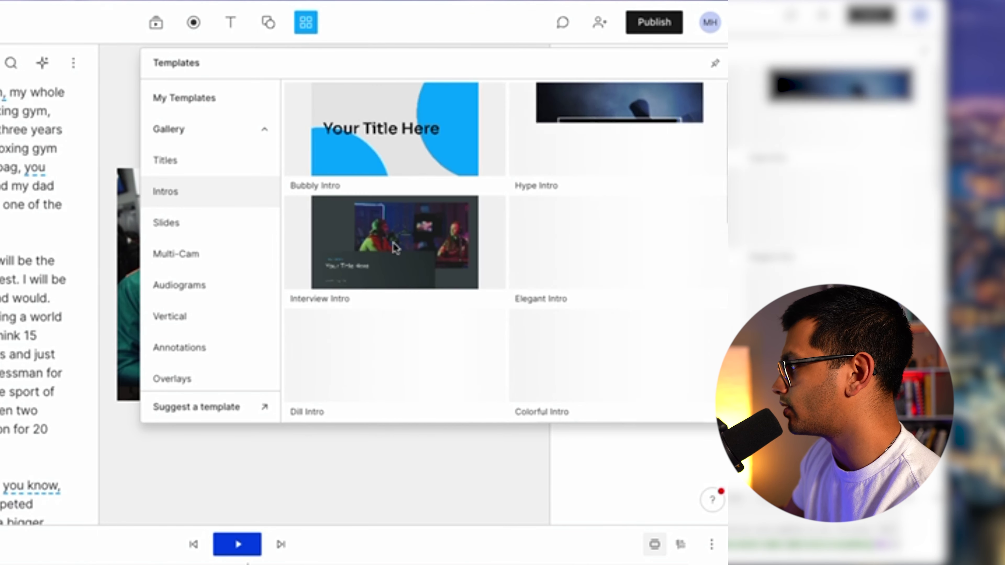
{"action": "scroll", "coordinate": [494, 265], "scroll_direction": "down", "scroll_amount": 10}
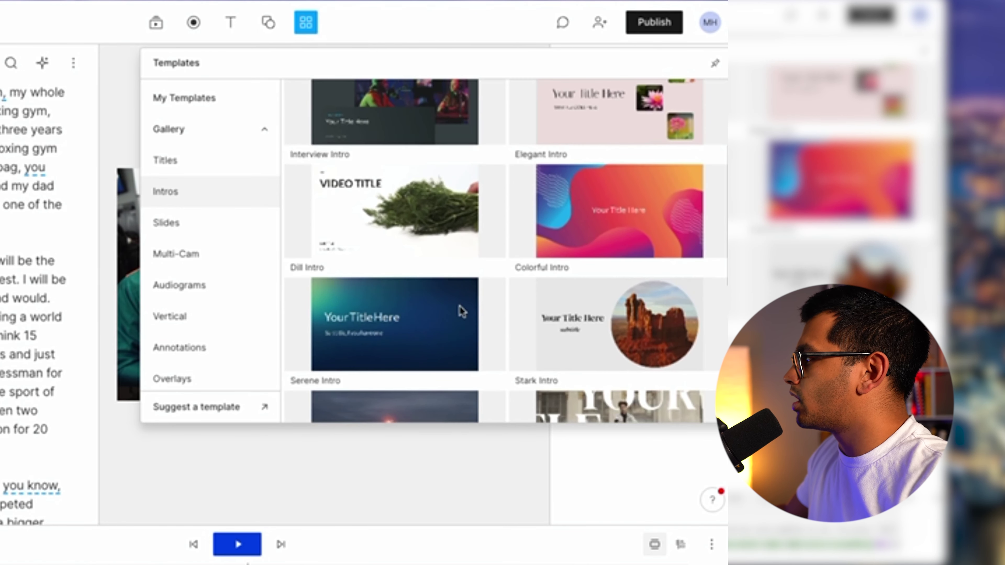
{"action": "scroll", "coordinate": [198, 327], "scroll_direction": "down", "scroll_amount": 2}
{"action": "left_click", "coordinate": [196, 321]}
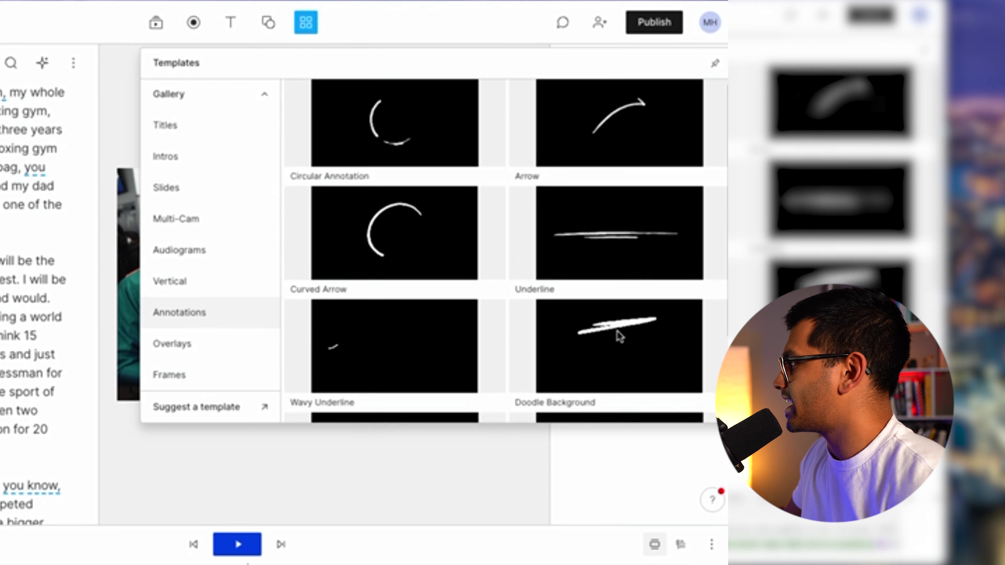
Scroll through more templates and view the Audiograms category.
{"action": "scroll", "coordinate": [554, 297], "scroll_direction": "down", "scroll_amount": 3}
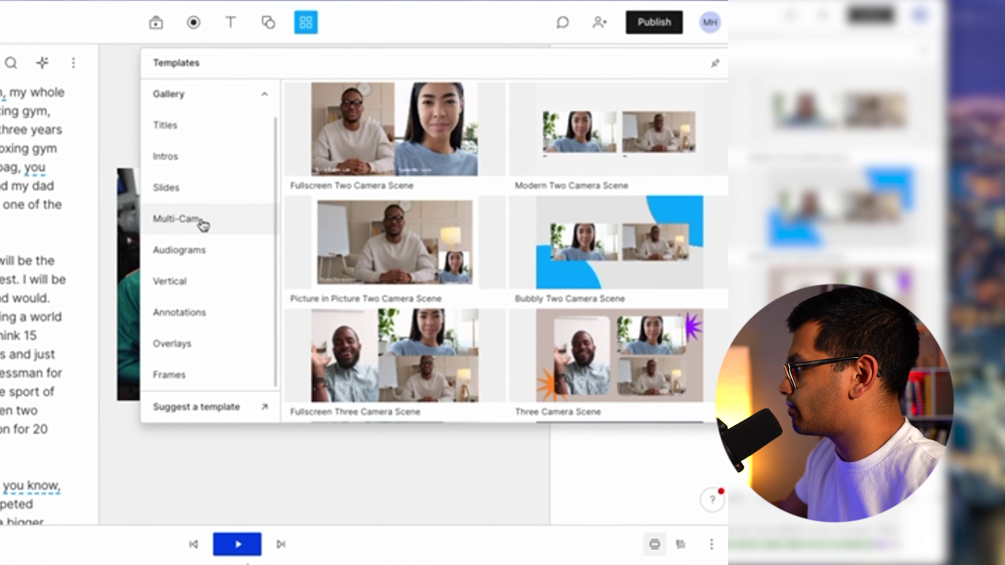
{"action": "mouse_move", "coordinate": [401, 150]}
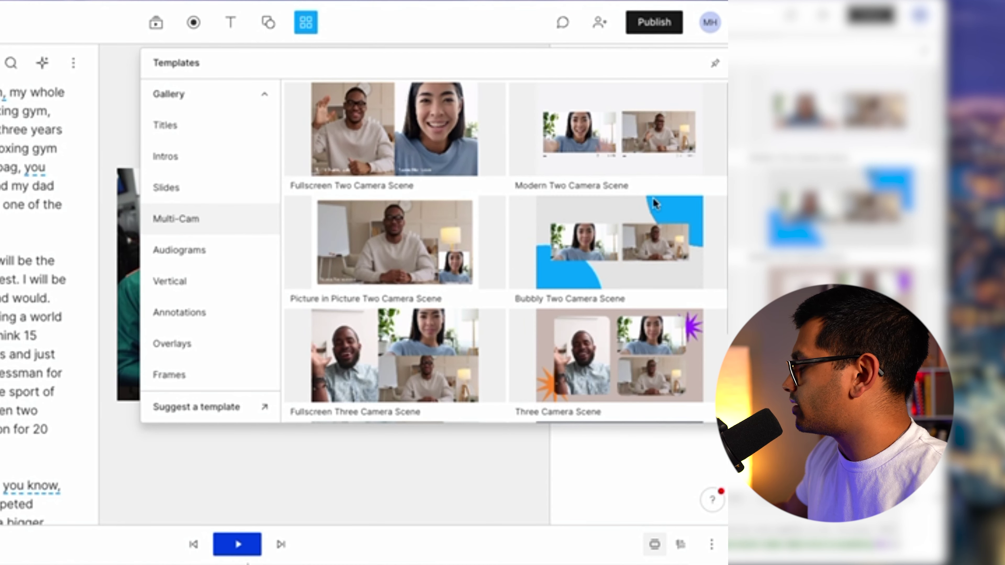
{"action": "mouse_move", "coordinate": [652, 199]}
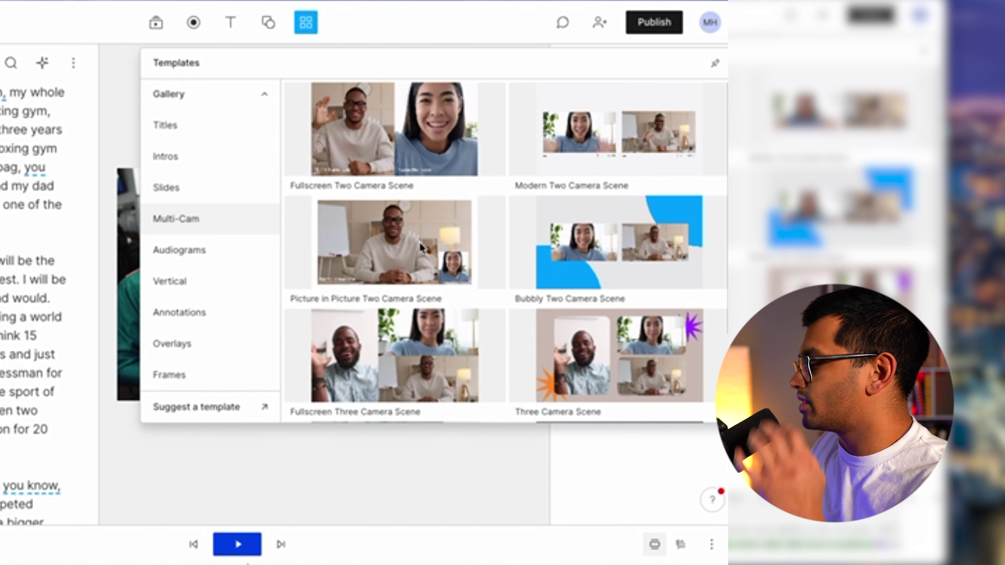
{"action": "scroll", "coordinate": [421, 236], "scroll_direction": "down", "scroll_amount": 3}
{"action": "left_click", "coordinate": [181, 258]}
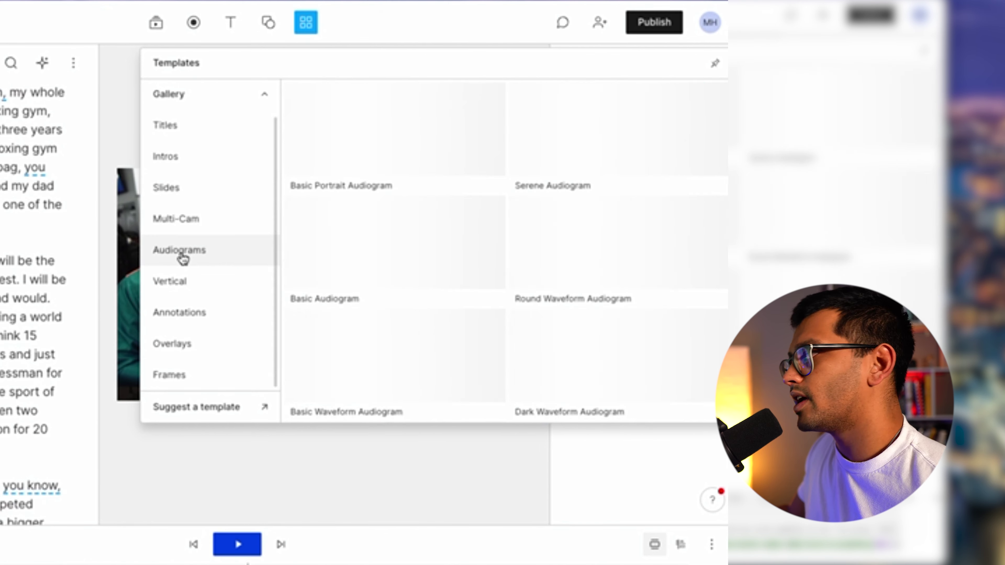
{"action": "scroll", "coordinate": [623, 288], "scroll_direction": "down", "scroll_amount": 3}
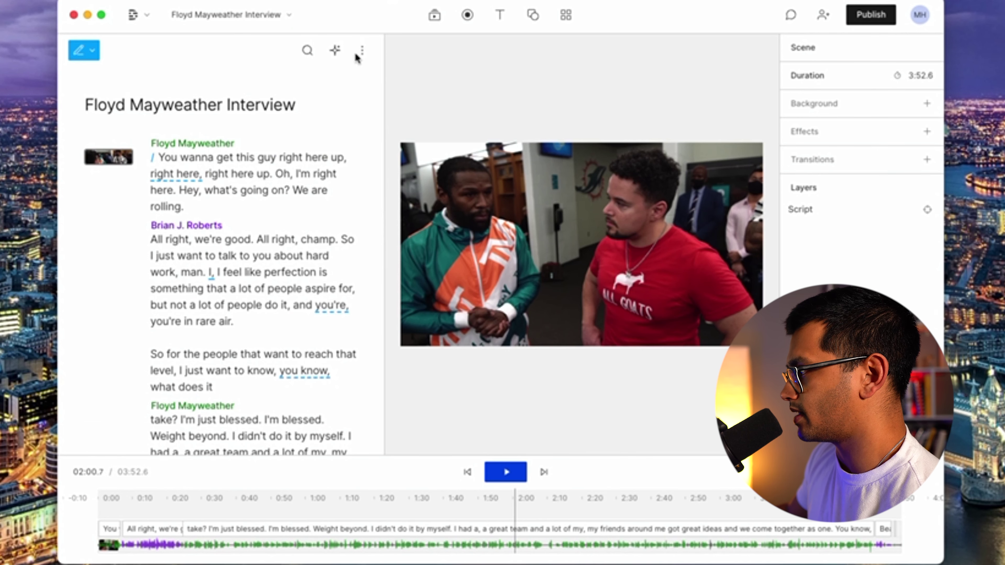
Try the Shorten word gaps action and look at its minimum gap criterion, then cancel it.
{"action": "left_click", "coordinate": [311, 55]}
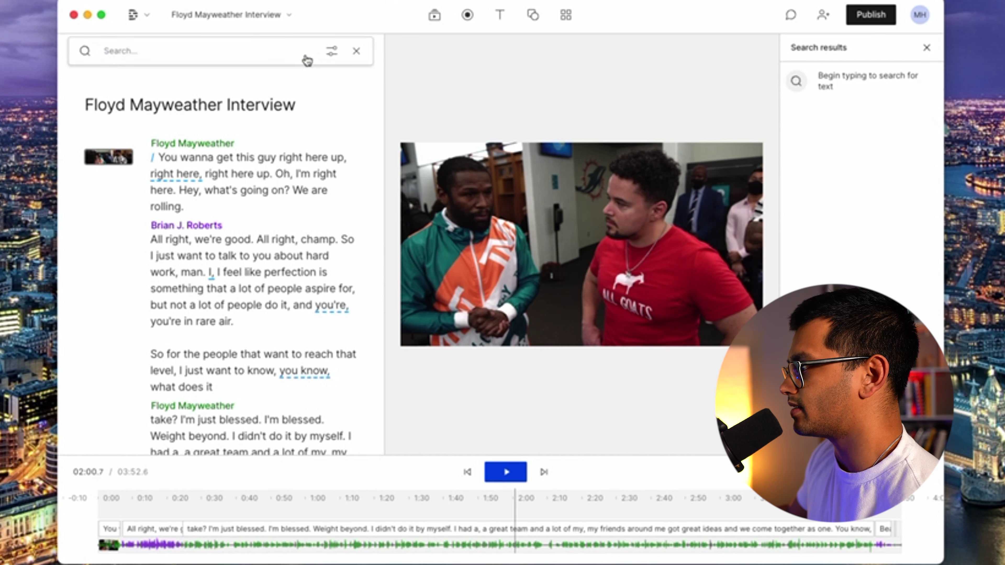
{"action": "left_click", "coordinate": [354, 53]}
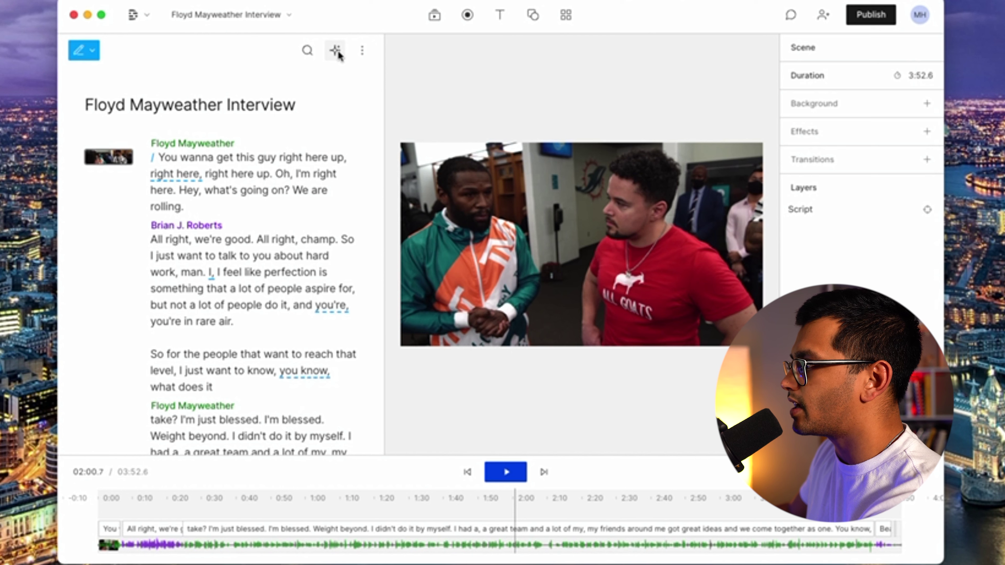
{"action": "left_click", "coordinate": [336, 52]}
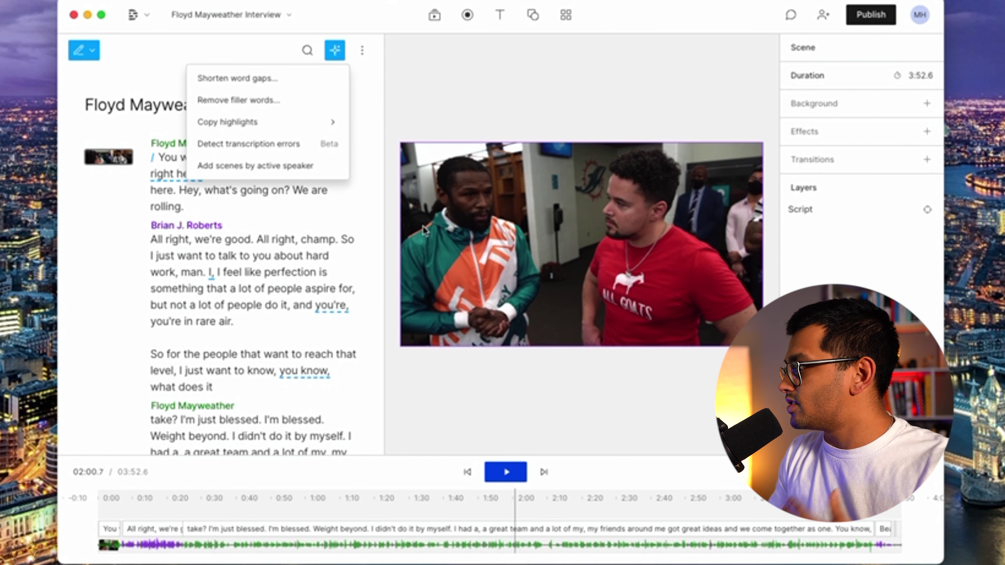
{"action": "left_click", "coordinate": [241, 78]}
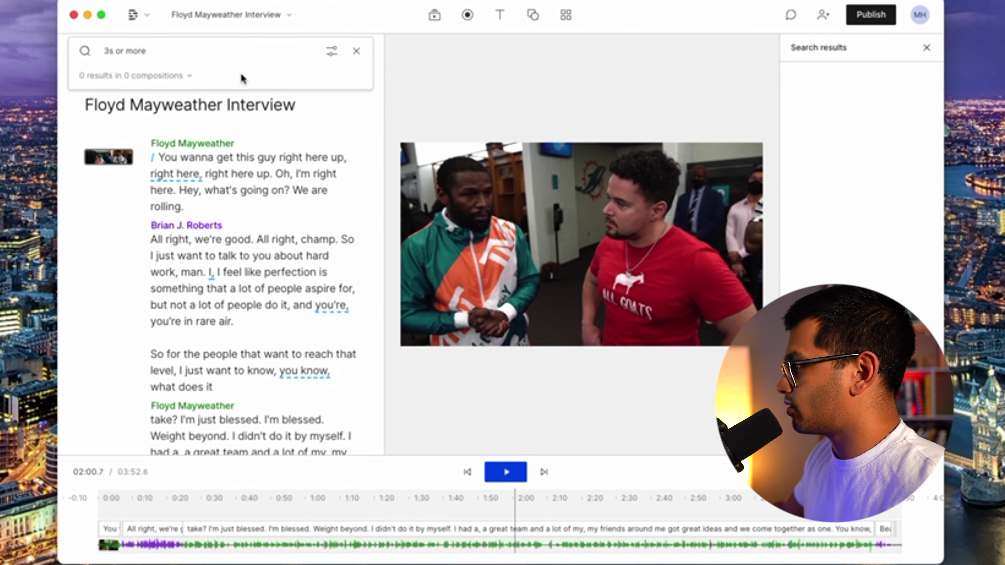
{"action": "left_click", "coordinate": [107, 50]}
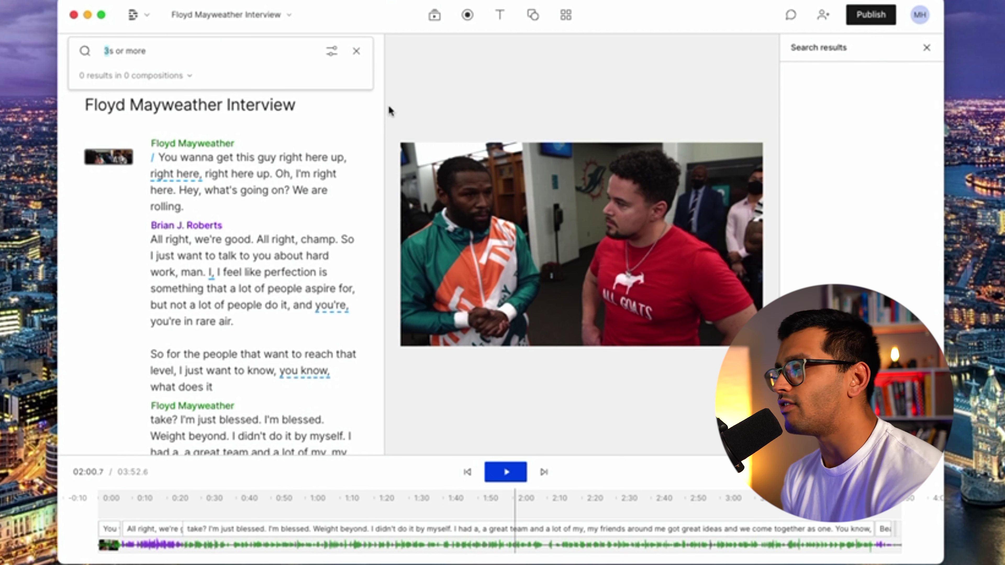
{"action": "key", "text": "Escape"}
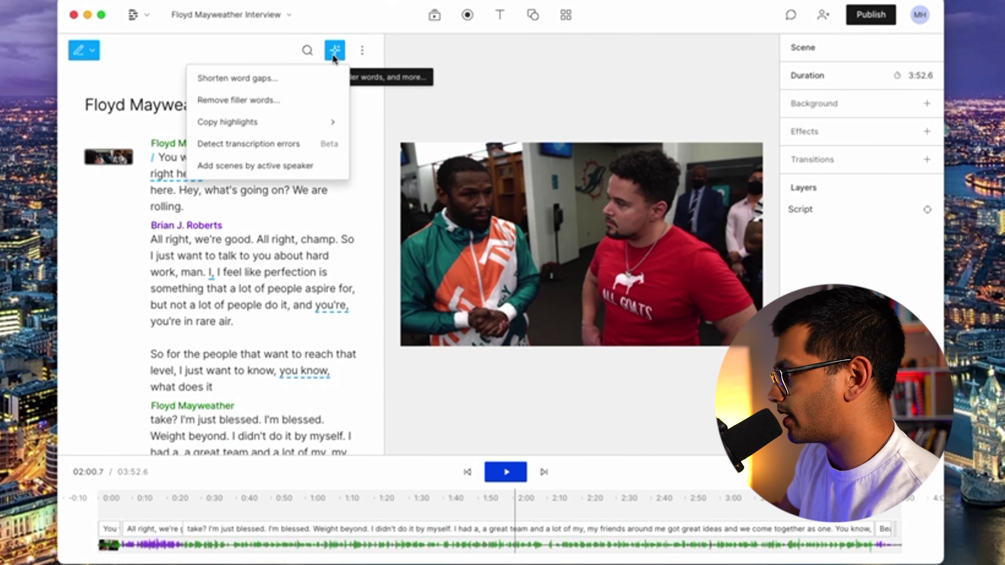
Set the gap threshold to 1.2s and shorten all 7 matching gaps to 1 second.
{"action": "left_click", "coordinate": [334, 50]}
{"action": "left_click", "coordinate": [282, 75]}
{"action": "left_click_drag", "start_coordinate": [109, 51], "coordinate": [104, 51]}
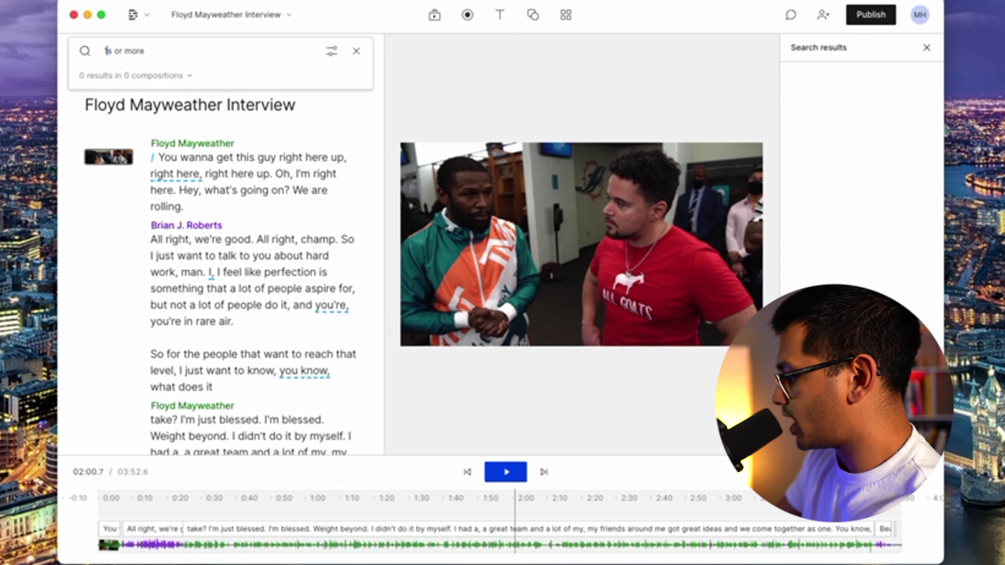
{"action": "type", "text": "1.2"}
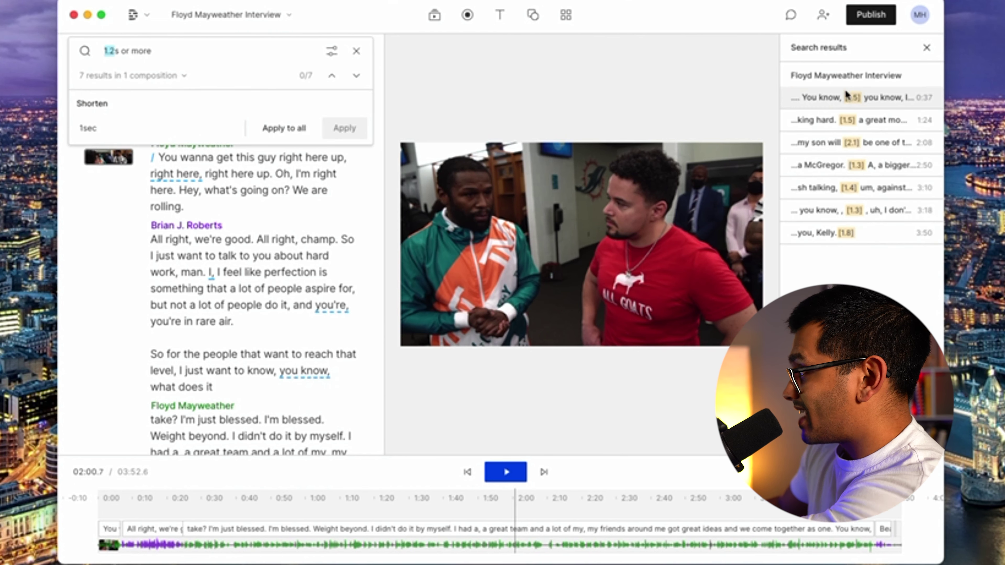
{"action": "left_click", "coordinate": [273, 129]}
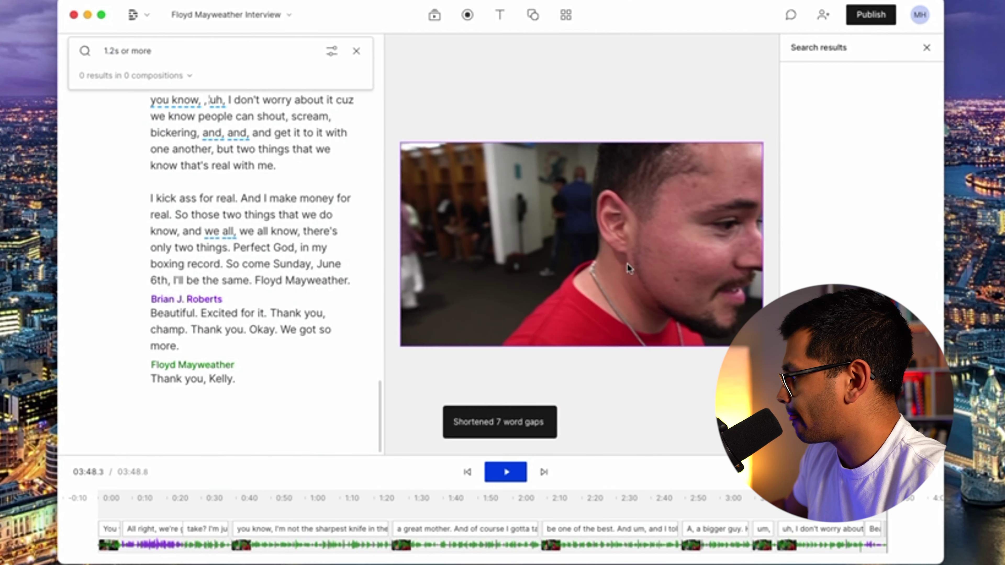
{"action": "left_click", "coordinate": [816, 549]}
{"action": "left_click", "coordinate": [729, 545]}
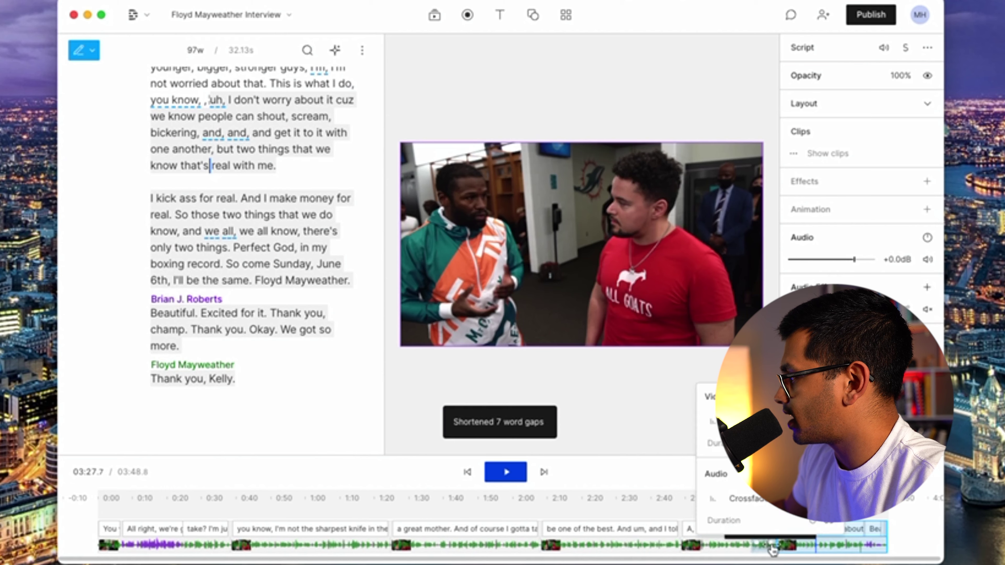
Select the "a great mother" clip in the timeline.
{"action": "left_click", "coordinate": [712, 544]}
{"action": "left_click", "coordinate": [611, 543]}
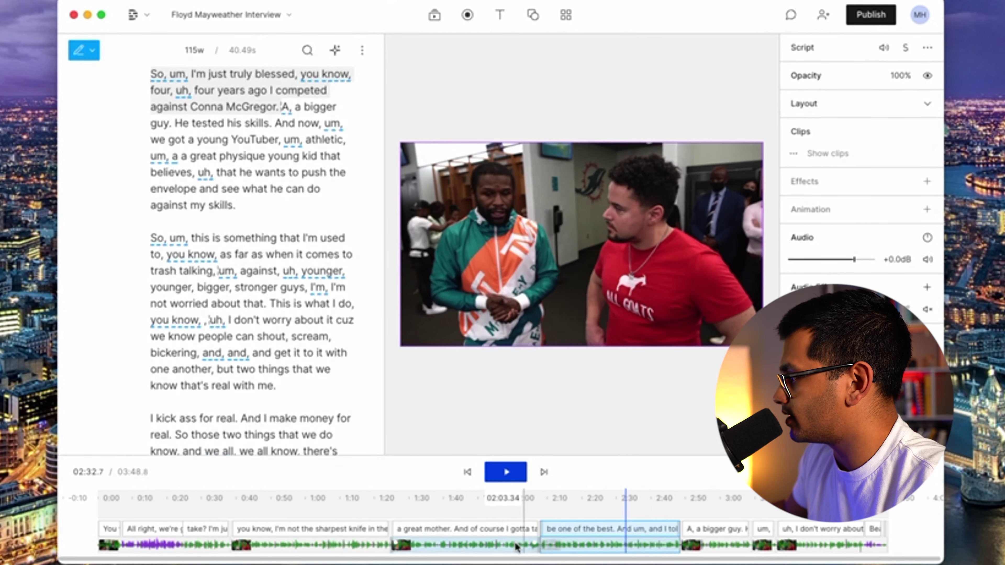
{"action": "left_click", "coordinate": [489, 543]}
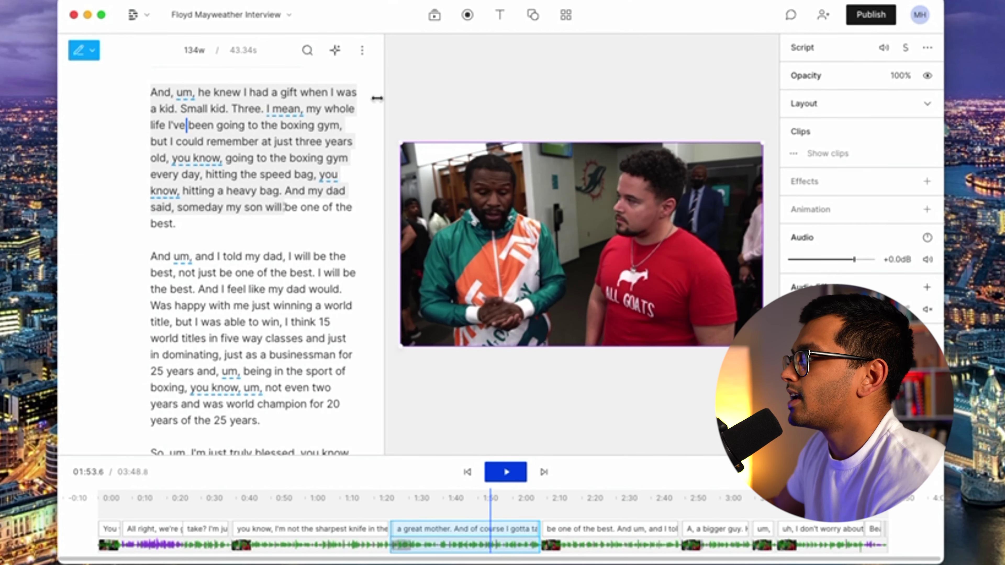
{"action": "left_click", "coordinate": [357, 57]}
{"action": "left_click", "coordinate": [358, 57]}
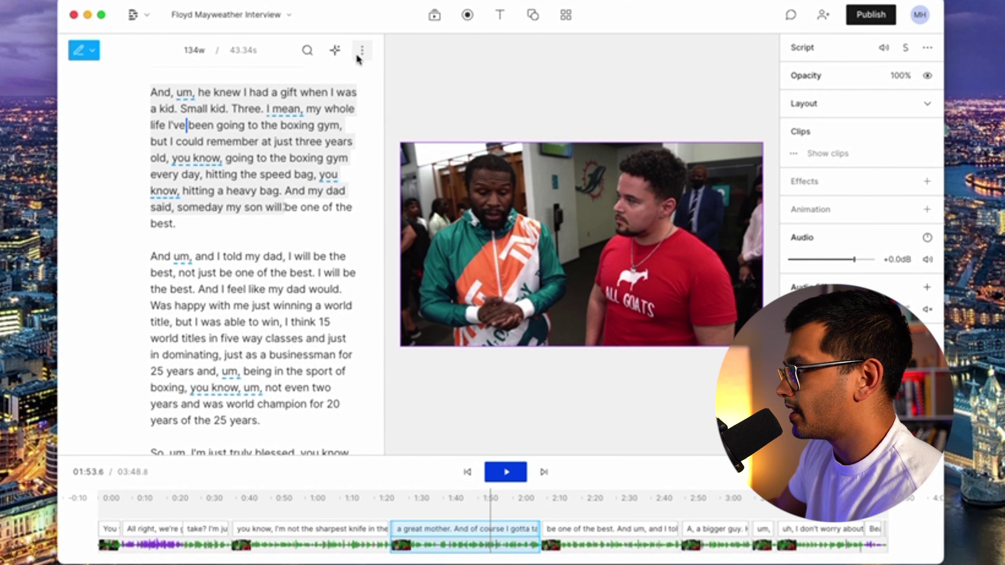
Run Remove filler words and review which filler words are checked, such as um, uh and you know.
{"action": "left_click", "coordinate": [334, 51]}
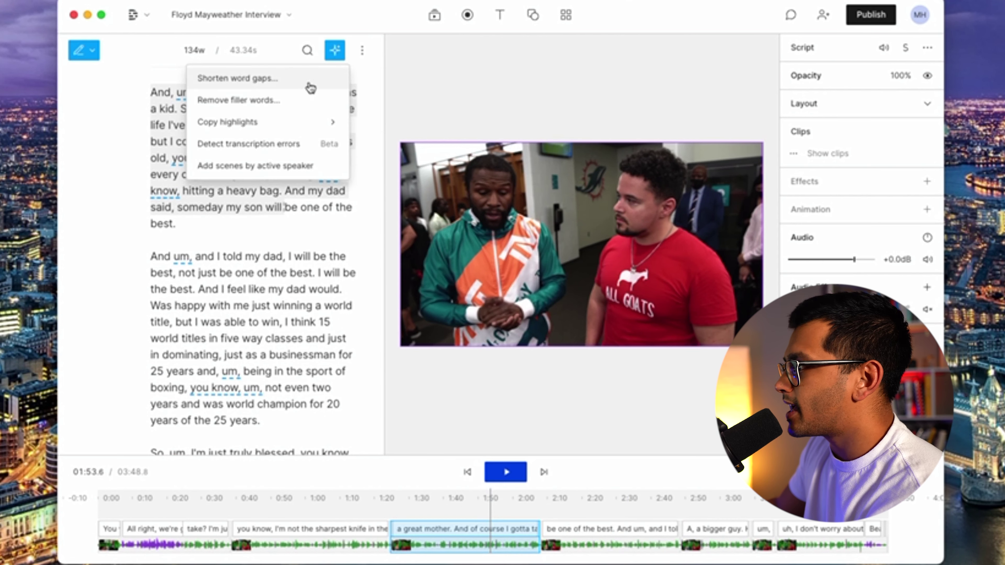
{"action": "left_click", "coordinate": [292, 106]}
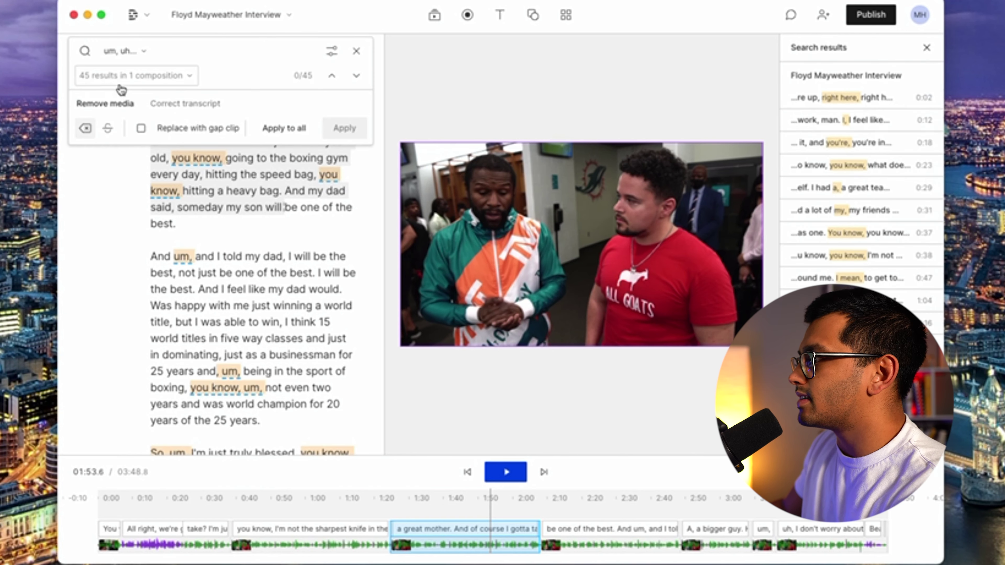
{"action": "scroll", "coordinate": [854, 211], "scroll_direction": "down", "scroll_amount": 15}
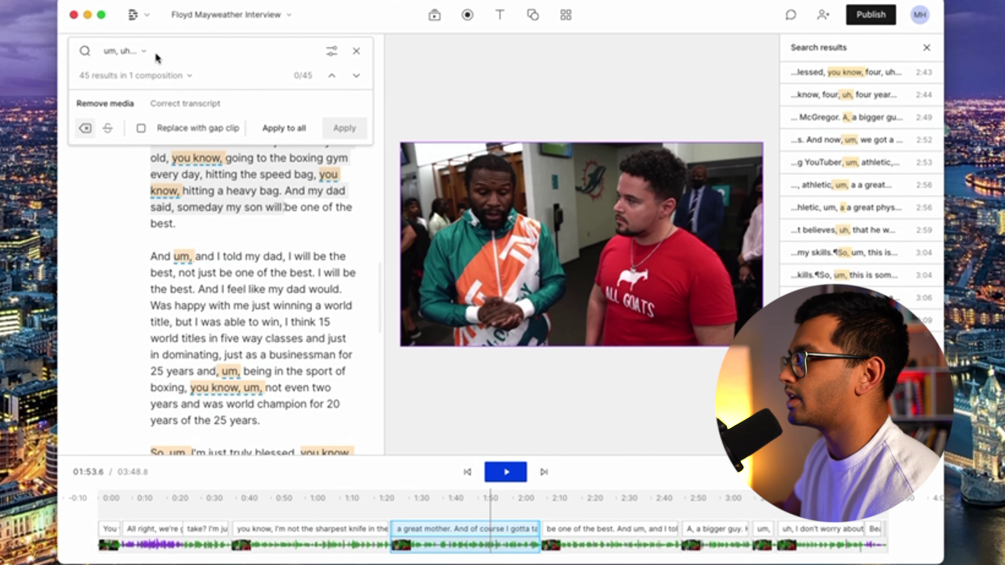
{"action": "left_click", "coordinate": [139, 51]}
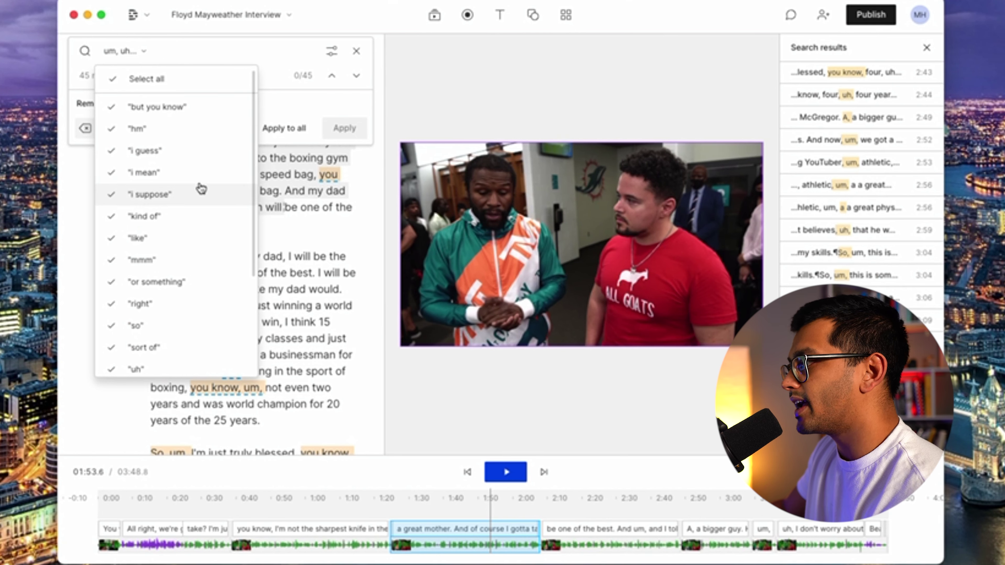
{"action": "scroll", "coordinate": [203, 278], "scroll_direction": "down", "scroll_amount": 3}
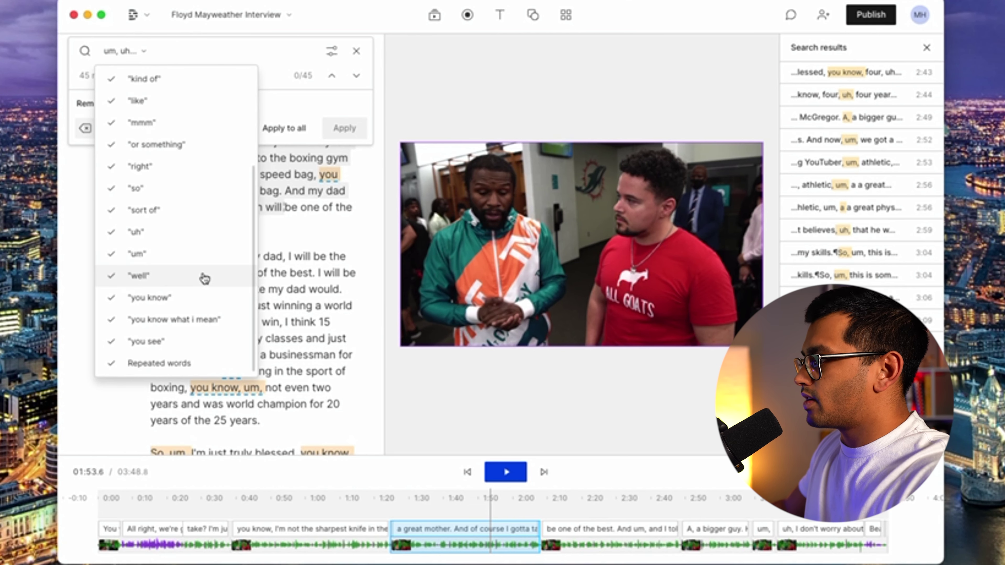
{"action": "scroll", "coordinate": [205, 278], "scroll_direction": "up", "scroll_amount": 5}
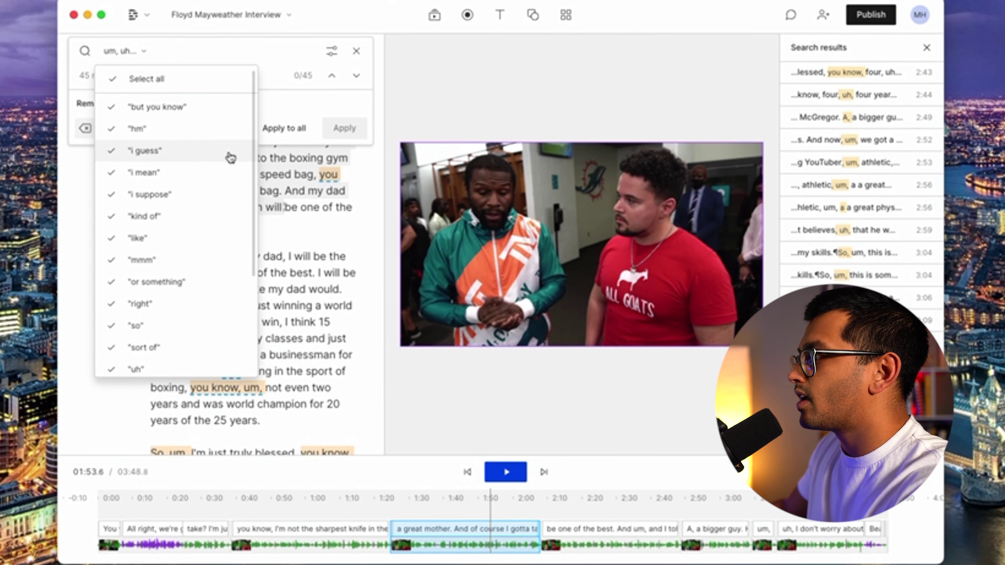
{"action": "left_click", "coordinate": [168, 52]}
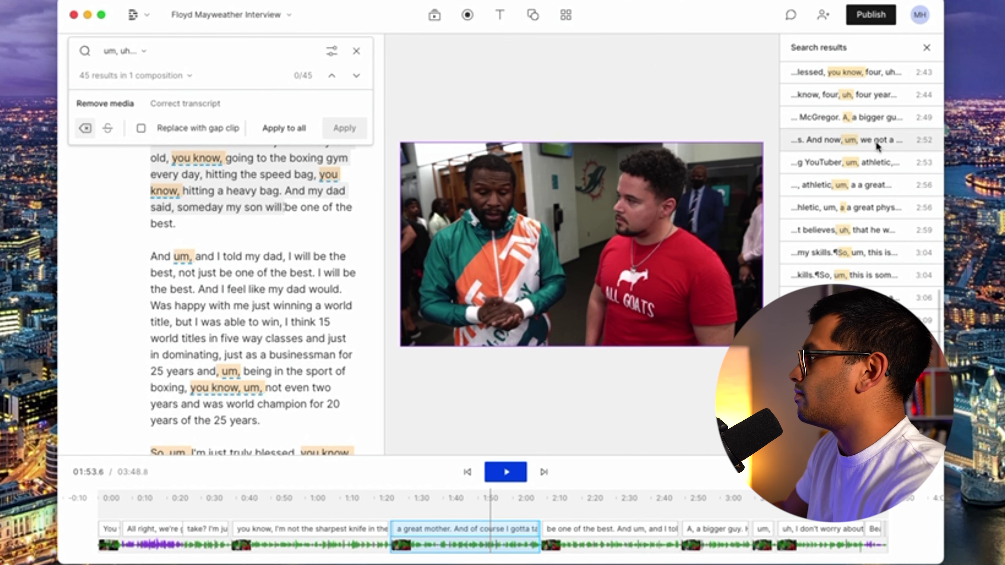
Preview one filler-word match by jumping to it and playing the passage.
{"action": "left_click", "coordinate": [865, 72]}
{"action": "key", "text": "space"}
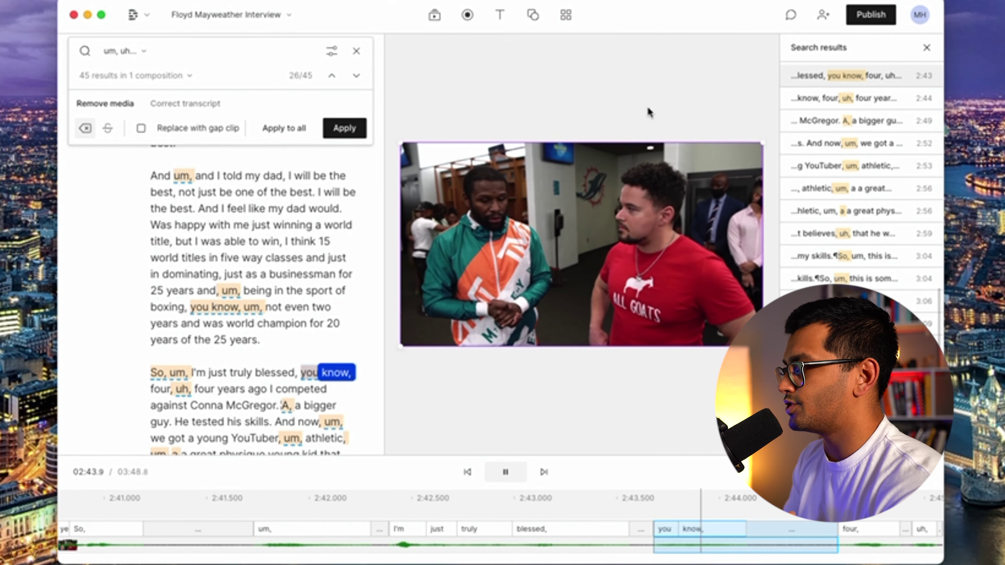
{"action": "key", "text": "space"}
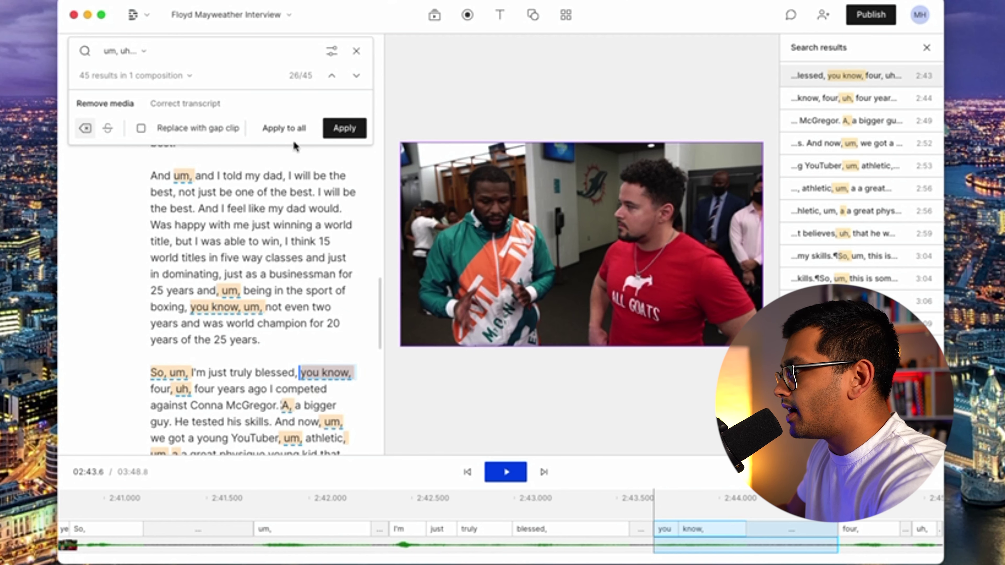
Remove all 45 filler words and keep the Portrait video layout.
{"action": "left_click", "coordinate": [284, 128]}
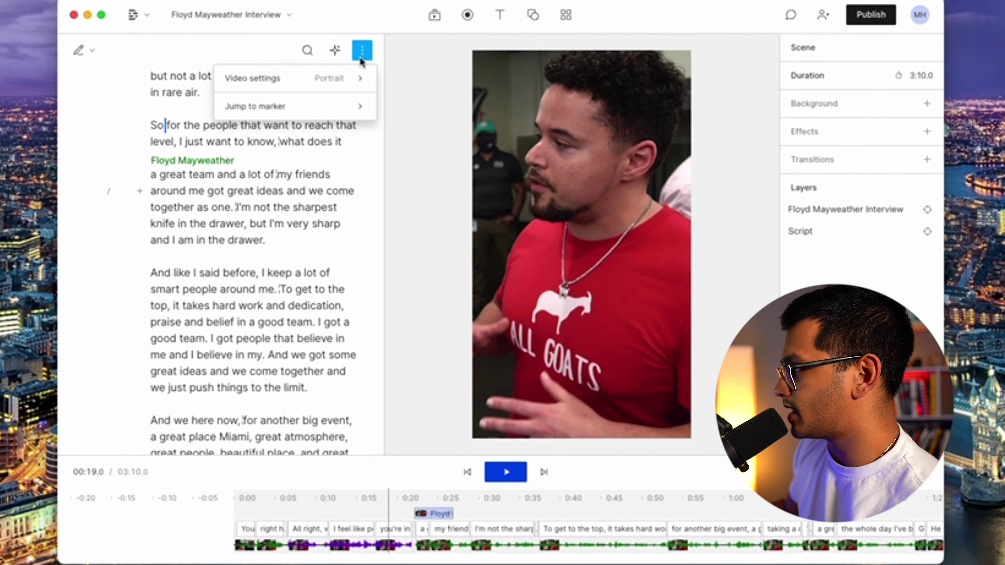
{"action": "mouse_move", "coordinate": [357, 82]}
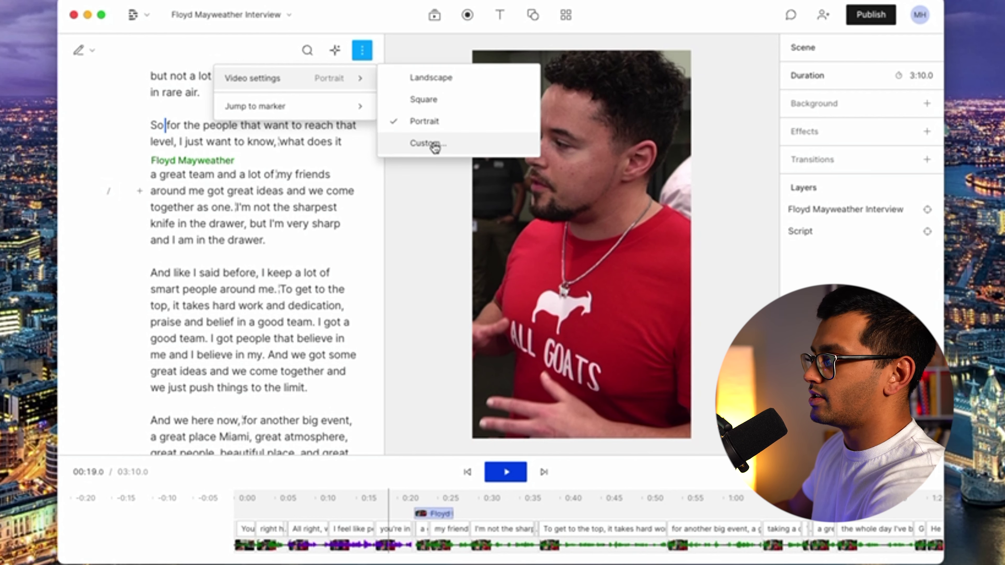
{"action": "left_click", "coordinate": [449, 264]}
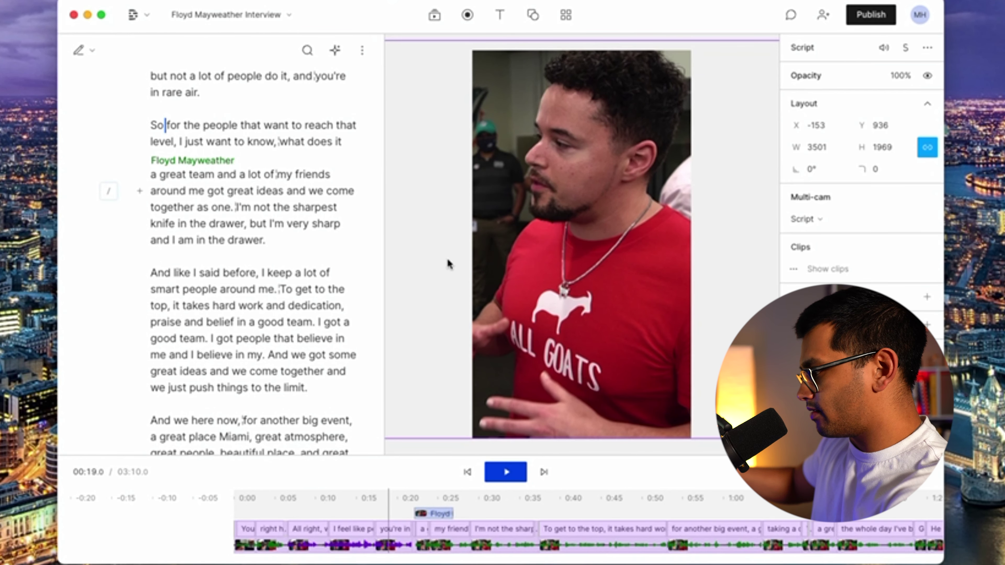
Locate Floyd's answer at 0:24 in the timeline.
{"action": "left_click", "coordinate": [389, 509]}
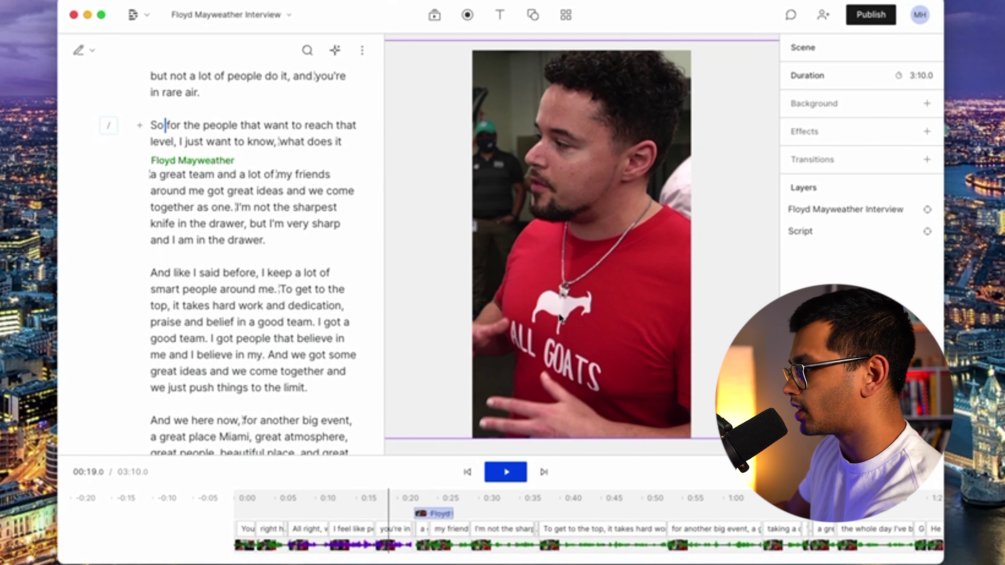
{"action": "left_click", "coordinate": [439, 498]}
{"action": "left_click", "coordinate": [436, 514]}
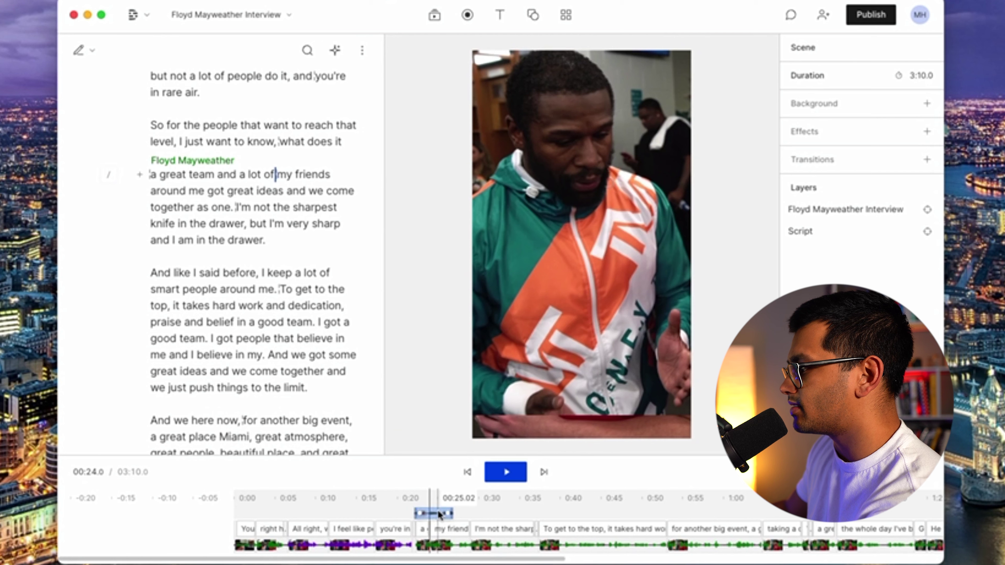
{"action": "left_click", "coordinate": [263, 498]}
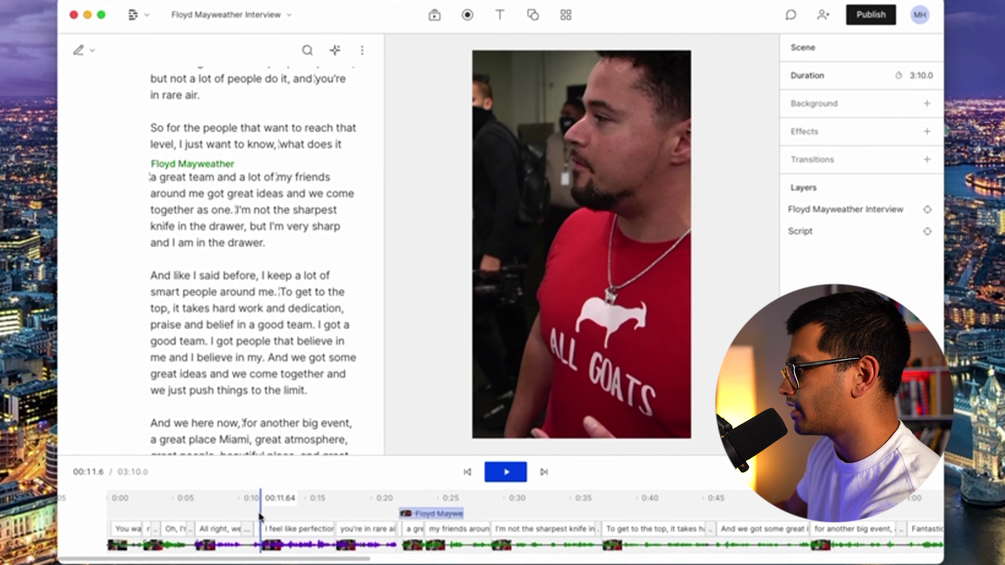
{"action": "left_click", "coordinate": [433, 500]}
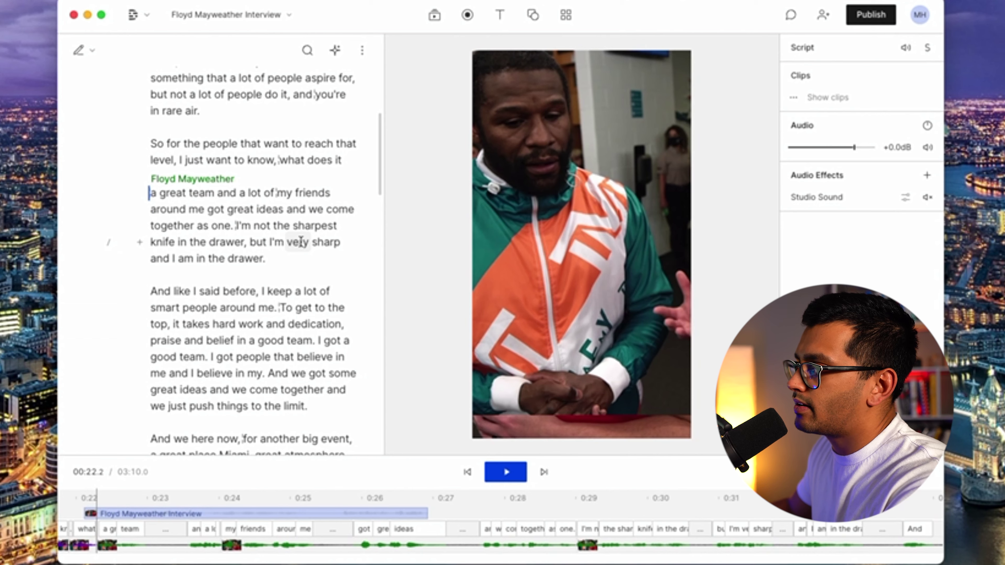
Delete the transcript passage from "And and I told my dad" to "businessman", leaving 2:50.9.
{"action": "scroll", "coordinate": [298, 269], "scroll_direction": "down", "scroll_amount": 6}
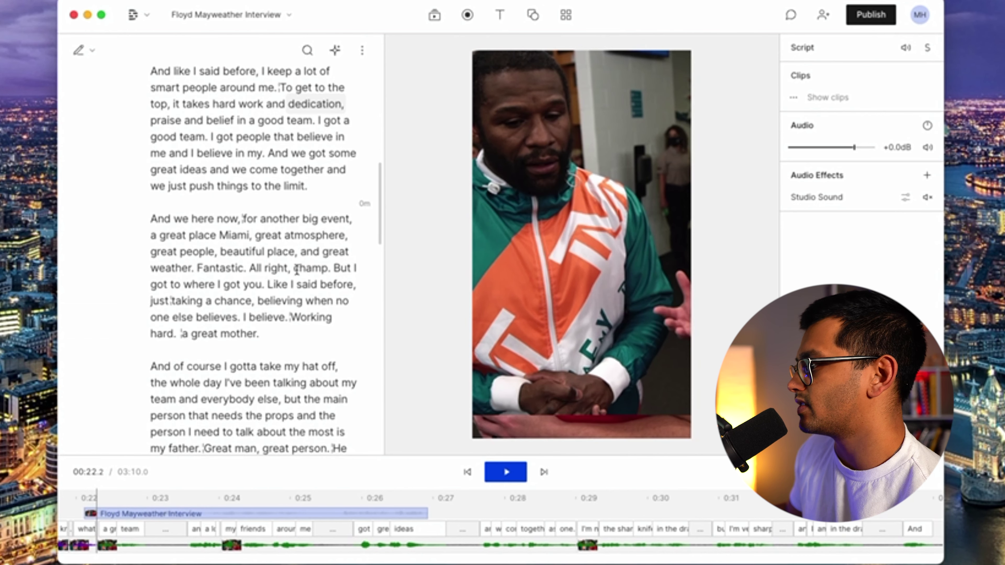
{"action": "scroll", "coordinate": [256, 311], "scroll_direction": "down", "scroll_amount": 1}
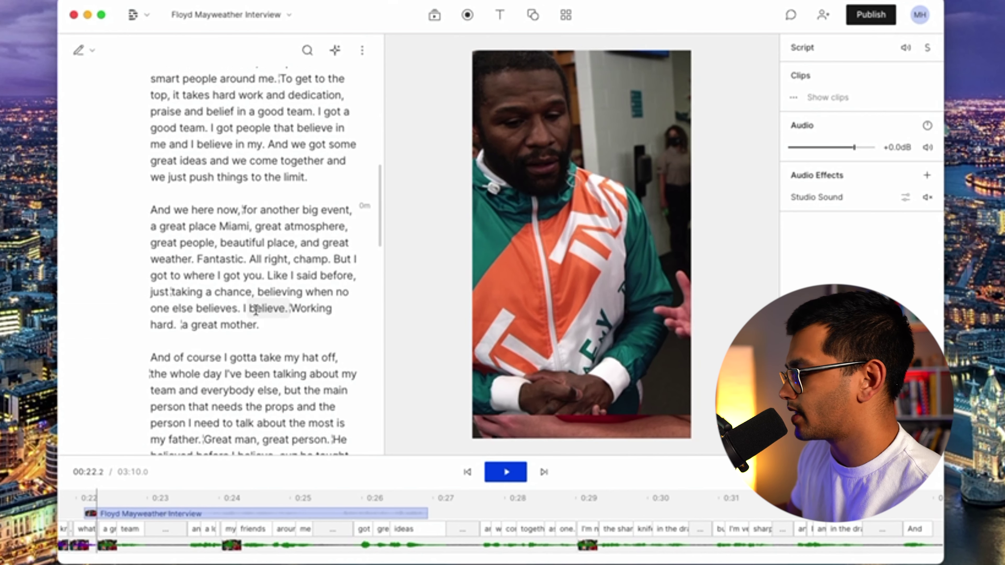
{"action": "left_click", "coordinate": [280, 324]}
{"action": "scroll", "coordinate": [282, 324], "scroll_direction": "down", "scroll_amount": 6}
{"action": "scroll", "coordinate": [288, 229], "scroll_direction": "down", "scroll_amount": 6}
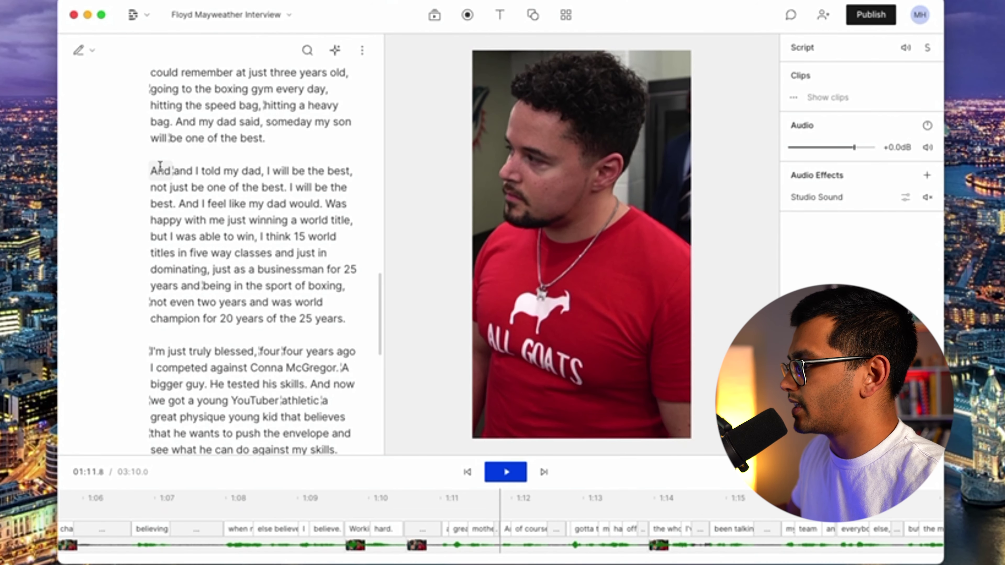
{"action": "left_click_drag", "start_coordinate": [168, 168], "coordinate": [356, 269]}
{"action": "key", "text": "BackSpace"}
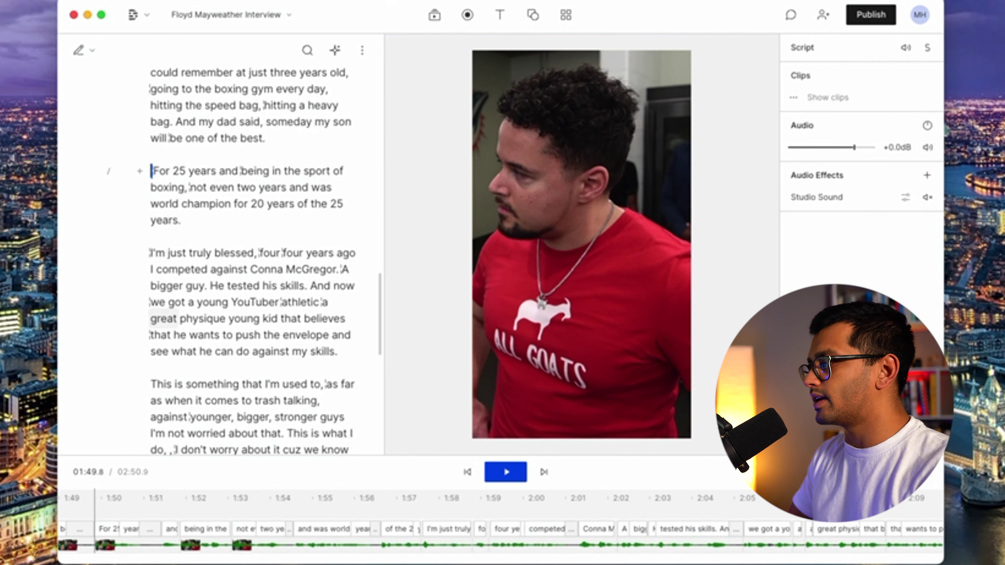
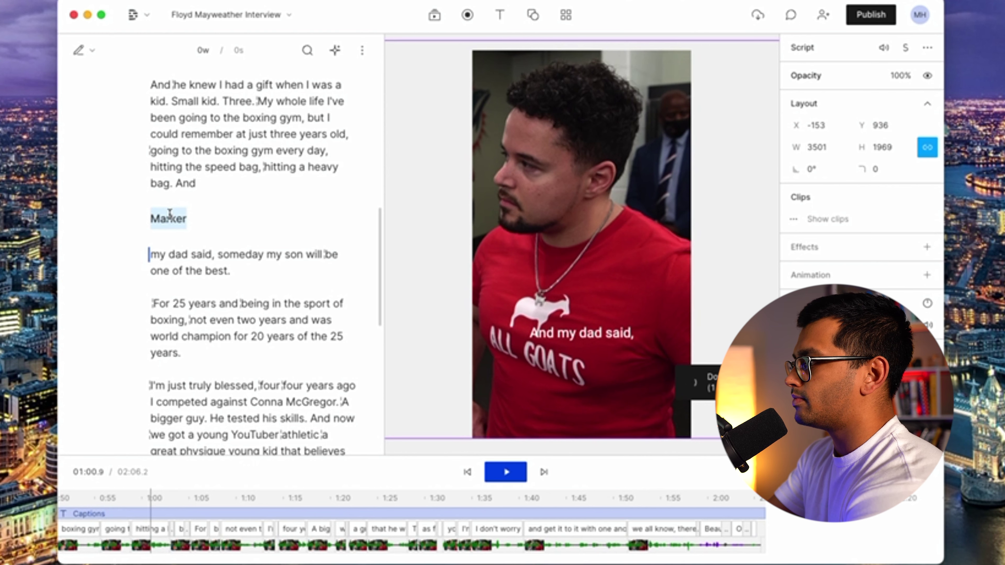
Name the marker 'Talking about dad' and select the passage from 'For 25 years' to 'my skills'.
{"action": "type", "text": "dad"}
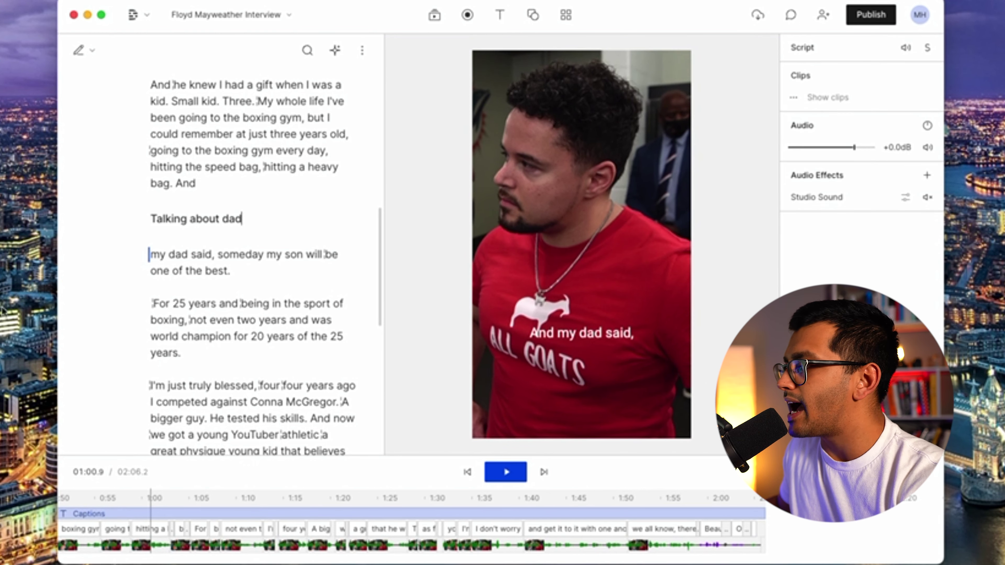
{"action": "left_click", "coordinate": [253, 288]}
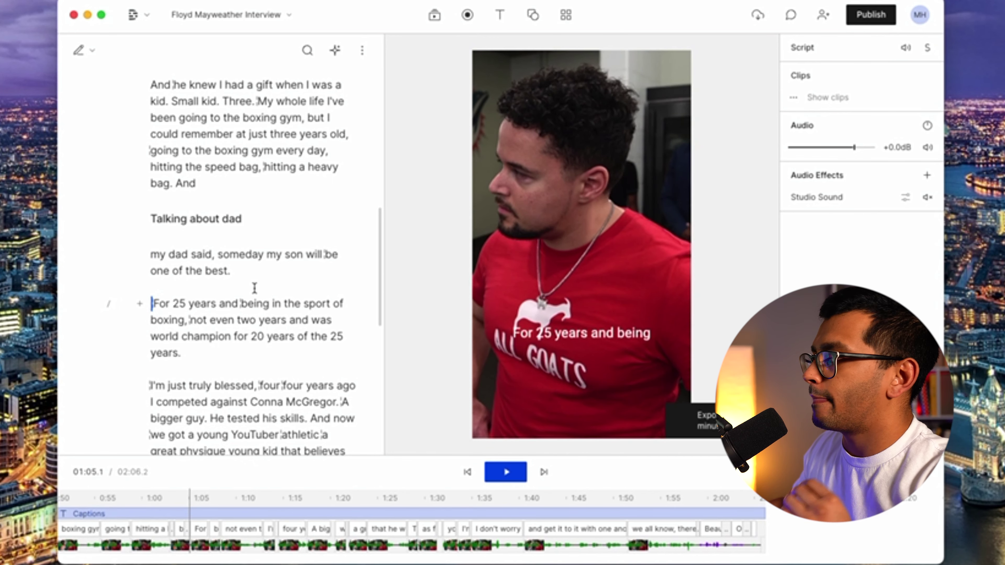
{"action": "scroll", "coordinate": [255, 287], "scroll_direction": "down", "scroll_amount": 4}
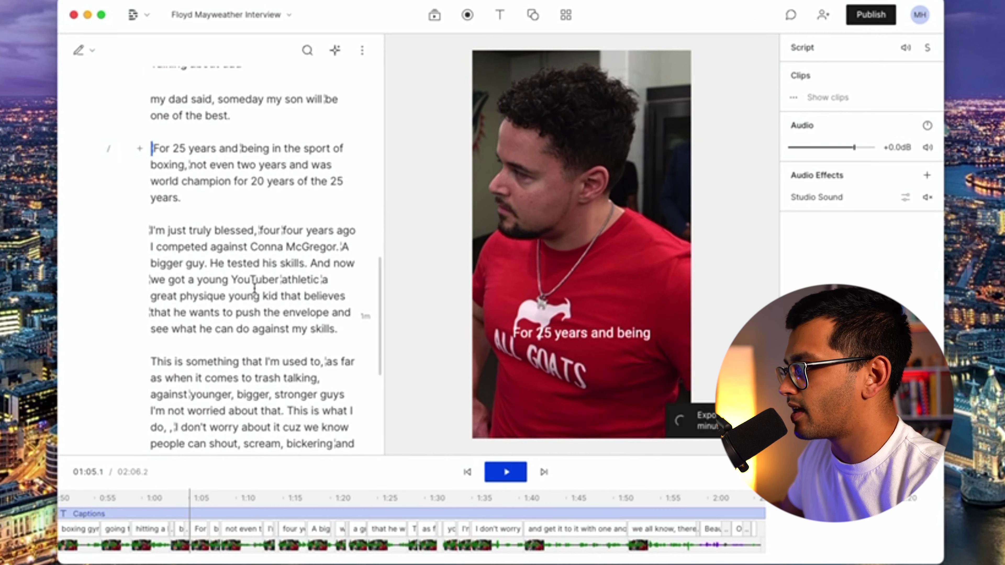
{"action": "left_click", "coordinate": [254, 287]}
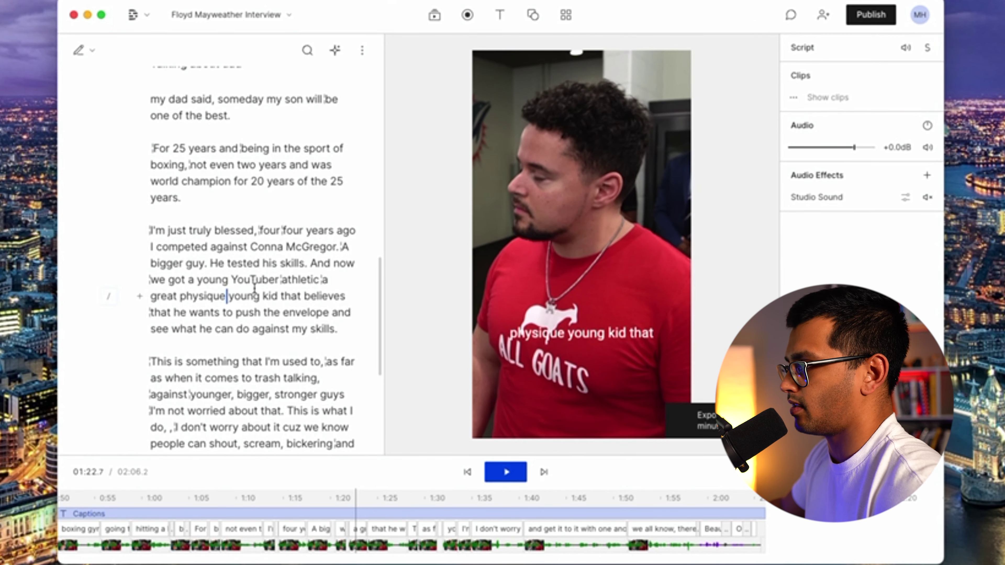
{"action": "left_click_drag", "start_coordinate": [152, 149], "coordinate": [348, 337]}
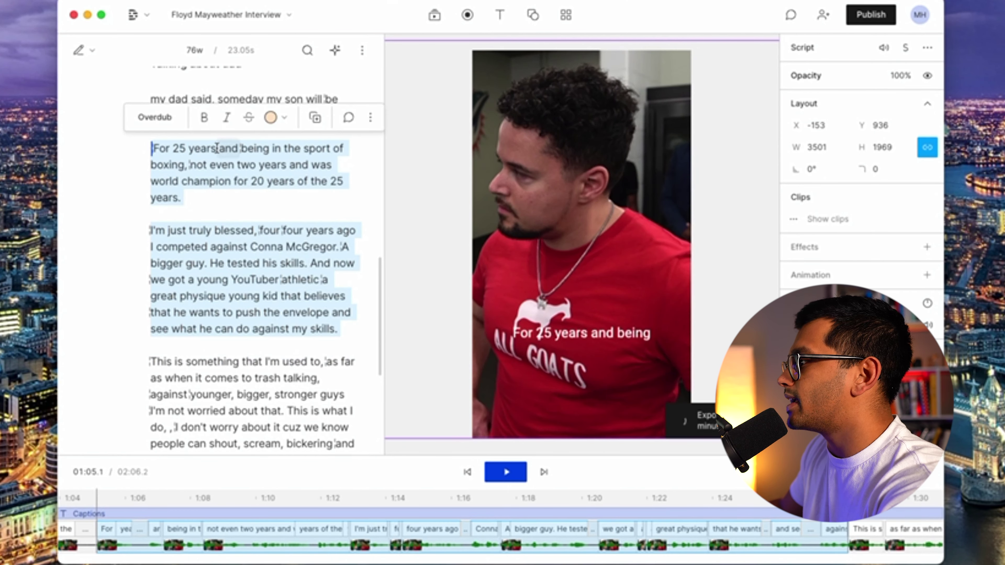
Duplicate the selected passage into a new composition and switch to that clips composition.
{"action": "left_click", "coordinate": [371, 122]}
{"action": "mouse_move", "coordinate": [351, 321]}
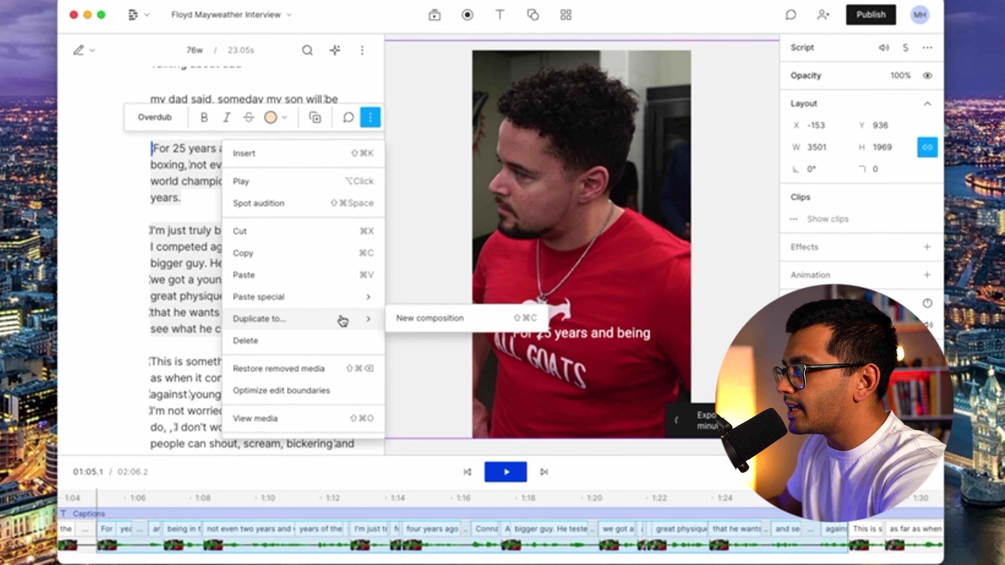
{"action": "left_click", "coordinate": [423, 329]}
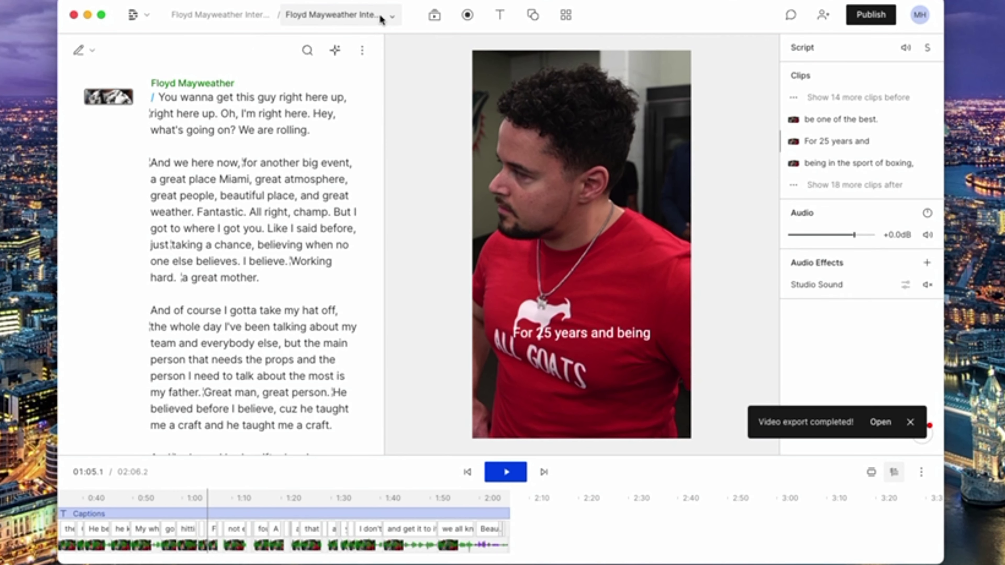
{"action": "left_click", "coordinate": [381, 18]}
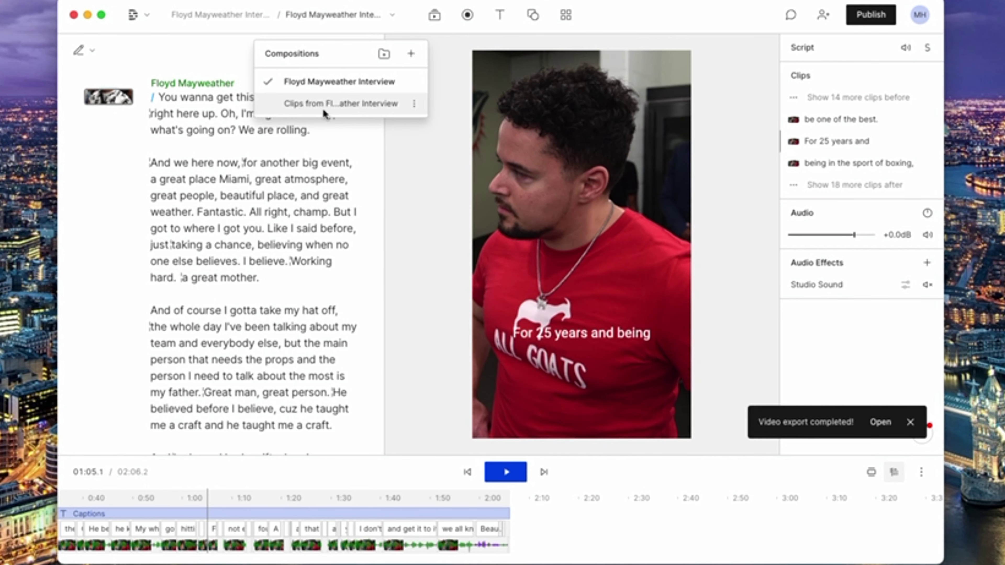
{"action": "left_click", "coordinate": [322, 106]}
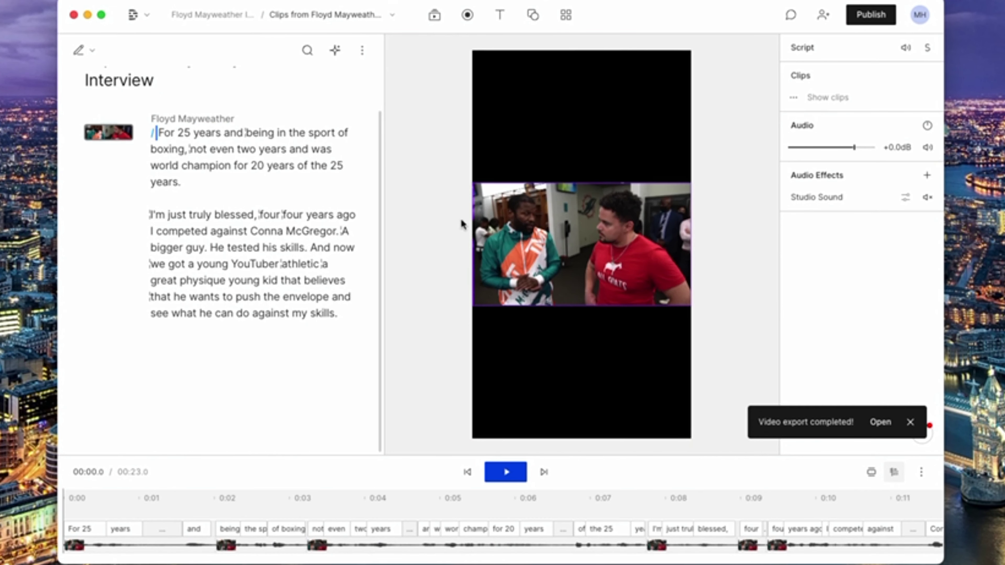
Change the clips composition's video size to Square.
{"action": "left_click", "coordinate": [577, 253]}
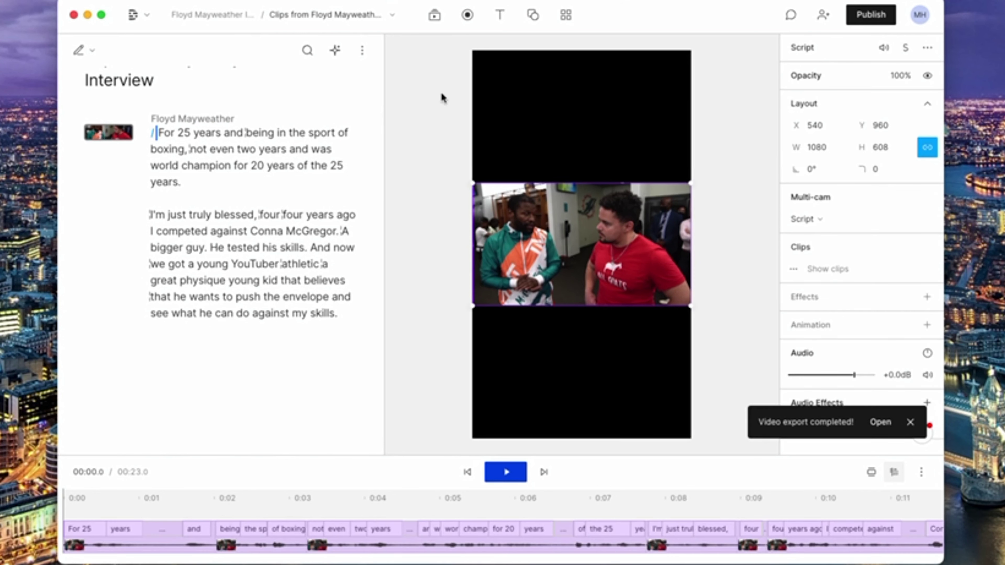
{"action": "left_click", "coordinate": [362, 51]}
{"action": "mouse_move", "coordinate": [346, 81]}
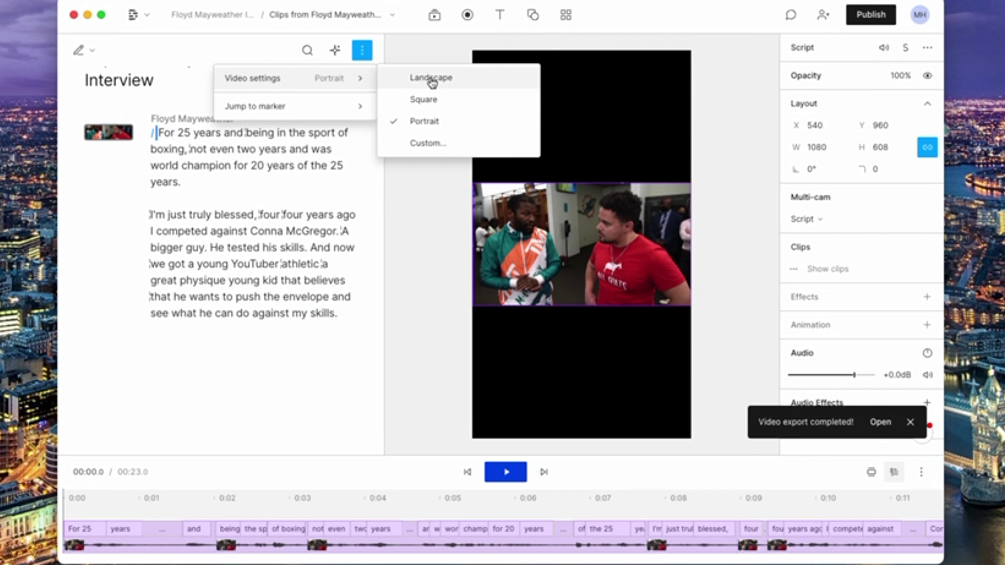
{"action": "left_click", "coordinate": [432, 79]}
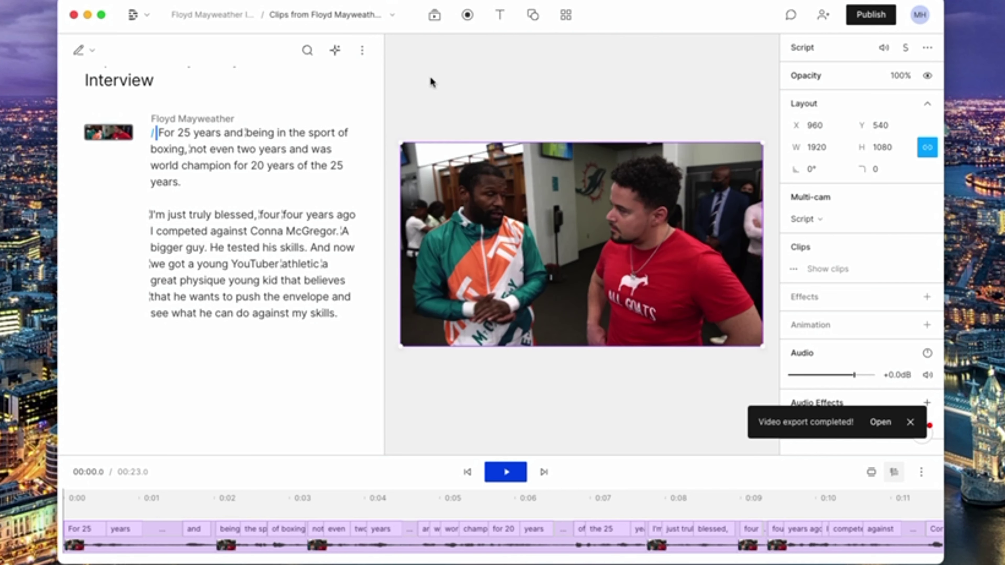
{"action": "left_click", "coordinate": [363, 52]}
{"action": "mouse_move", "coordinate": [351, 92]}
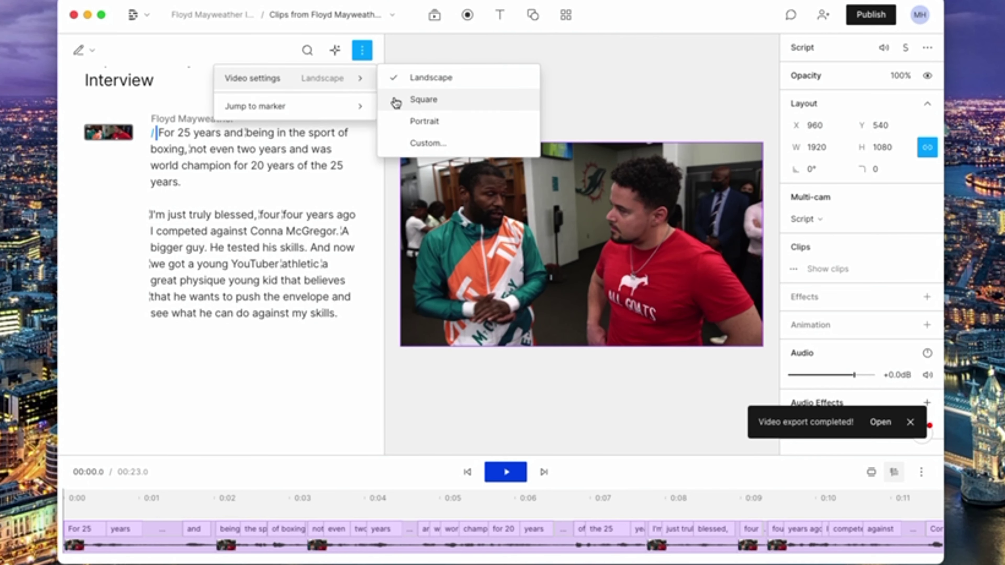
{"action": "left_click", "coordinate": [396, 99]}
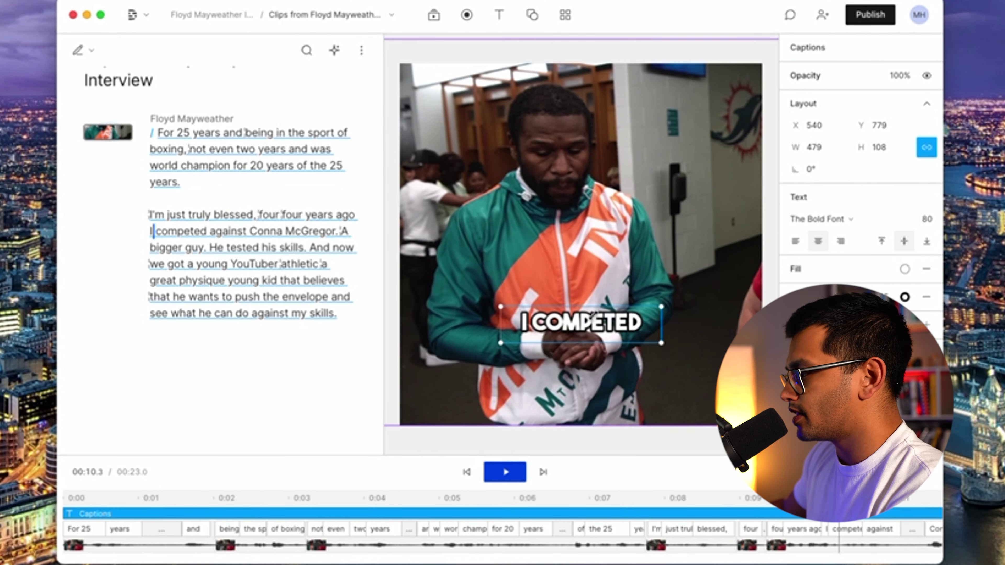
Move the playhead to the word 'against' near the end of the clip.
{"action": "left_click", "coordinate": [197, 363]}
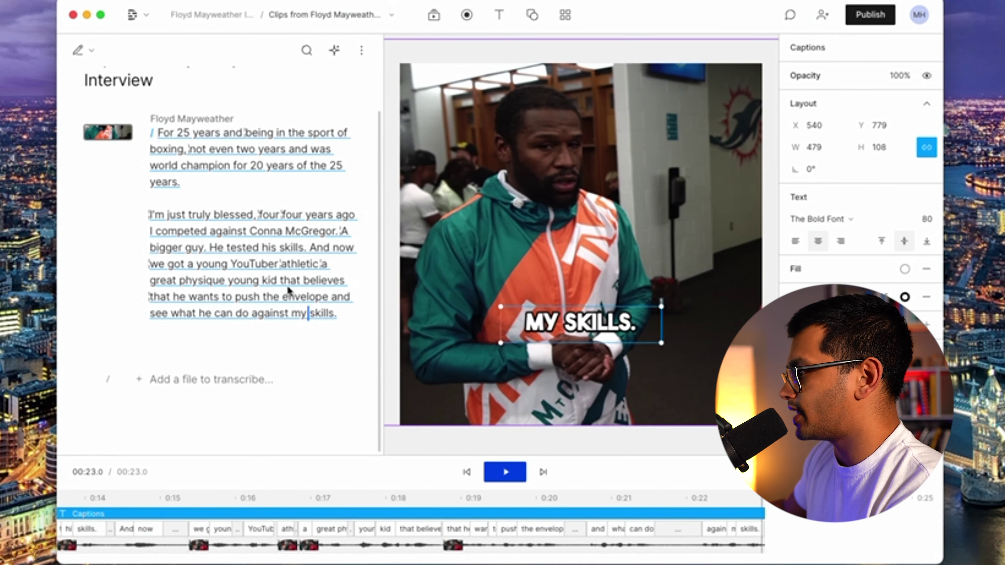
{"action": "left_click", "coordinate": [208, 231]}
{"action": "scroll", "coordinate": [229, 226], "scroll_direction": "up", "scroll_amount": 2}
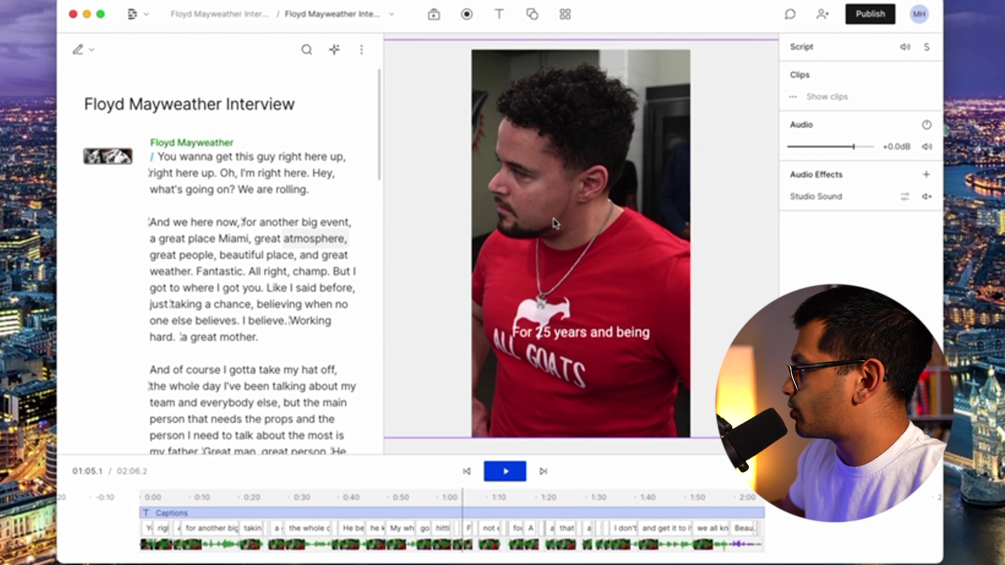
Set the export to Audio with the MP3 file format.
{"action": "left_click", "coordinate": [873, 19]}
{"action": "left_click", "coordinate": [654, 46]}
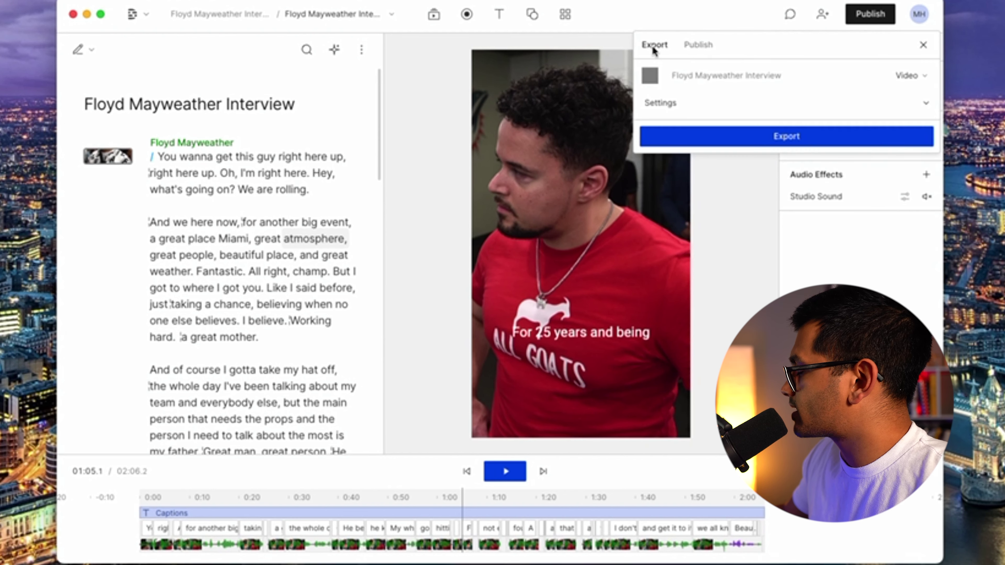
{"action": "left_click", "coordinate": [911, 81]}
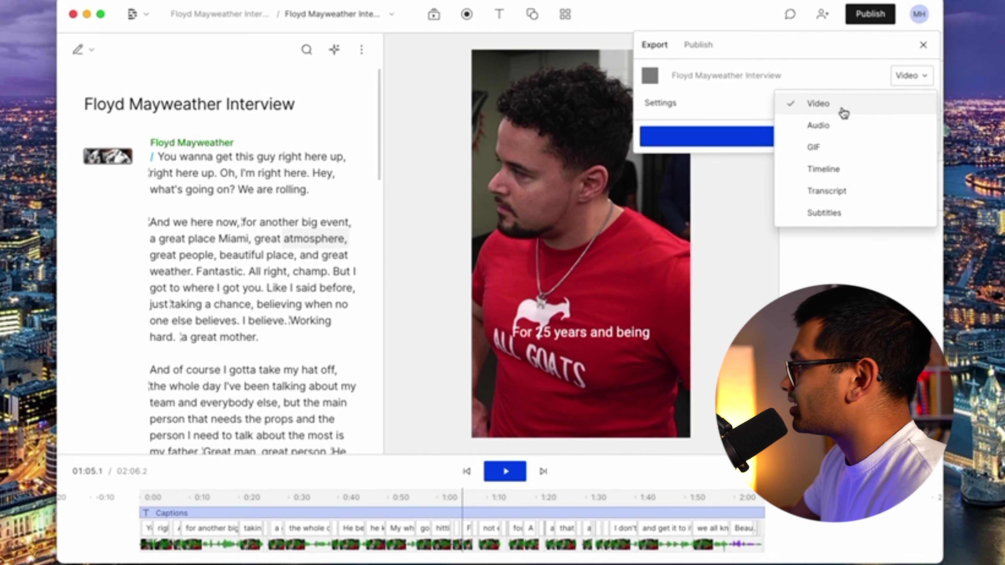
{"action": "left_click", "coordinate": [819, 127]}
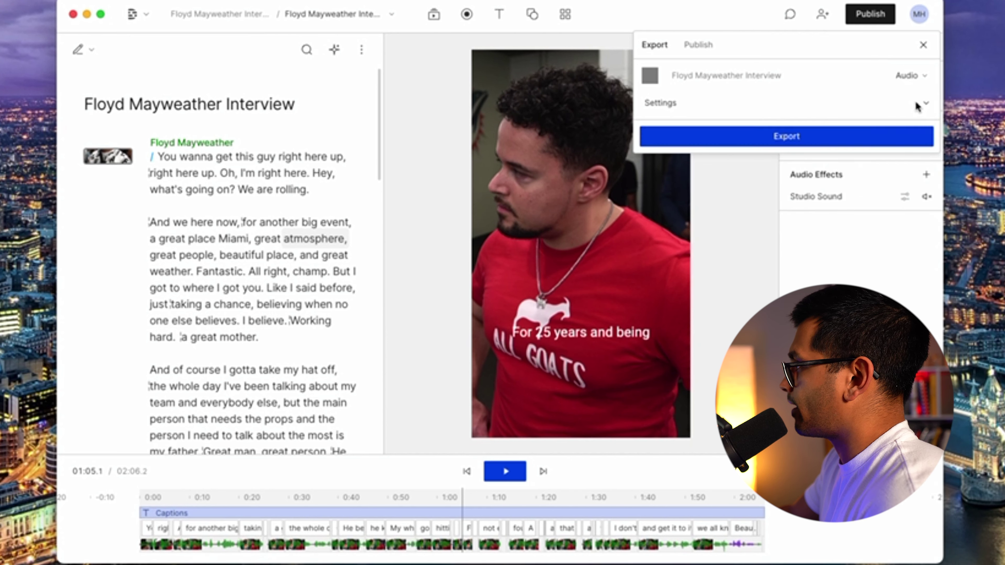
{"action": "left_click", "coordinate": [924, 103]}
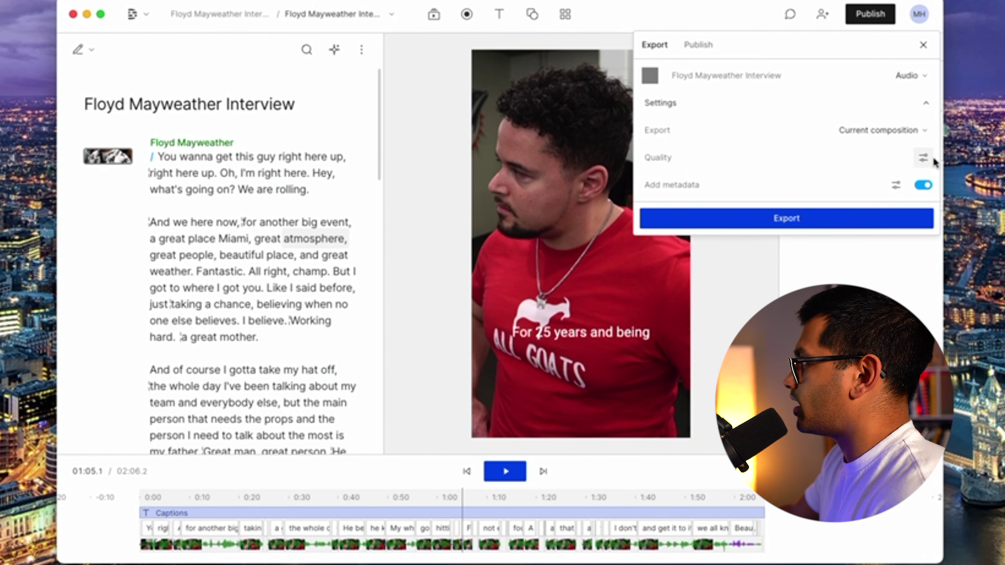
{"action": "left_click", "coordinate": [923, 158]}
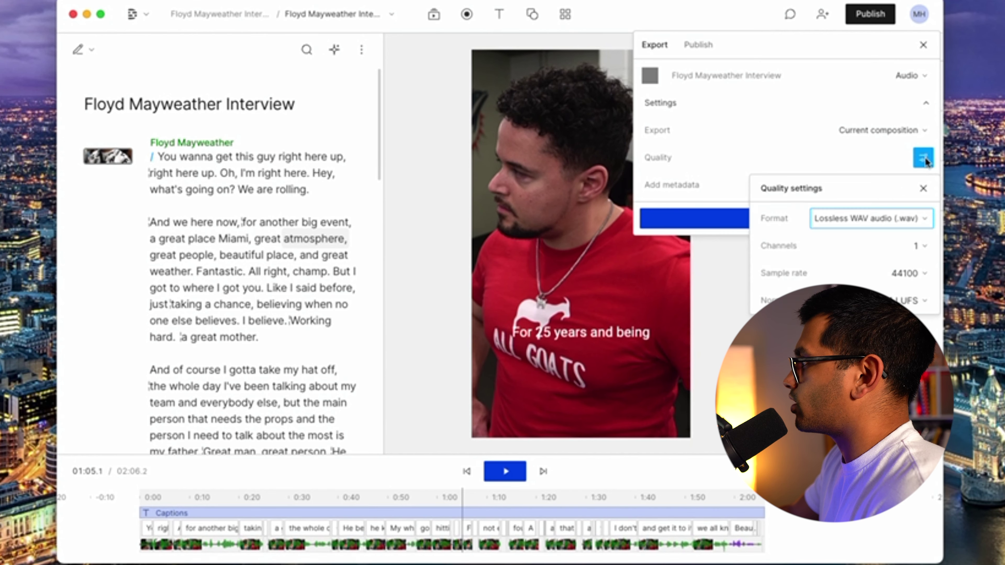
{"action": "left_click", "coordinate": [918, 220]}
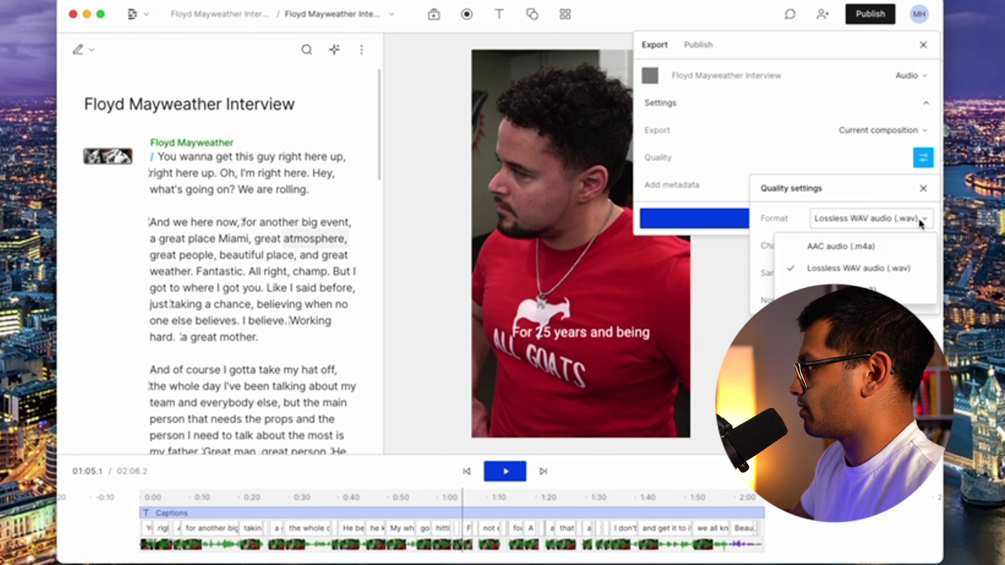
{"action": "left_click", "coordinate": [871, 290]}
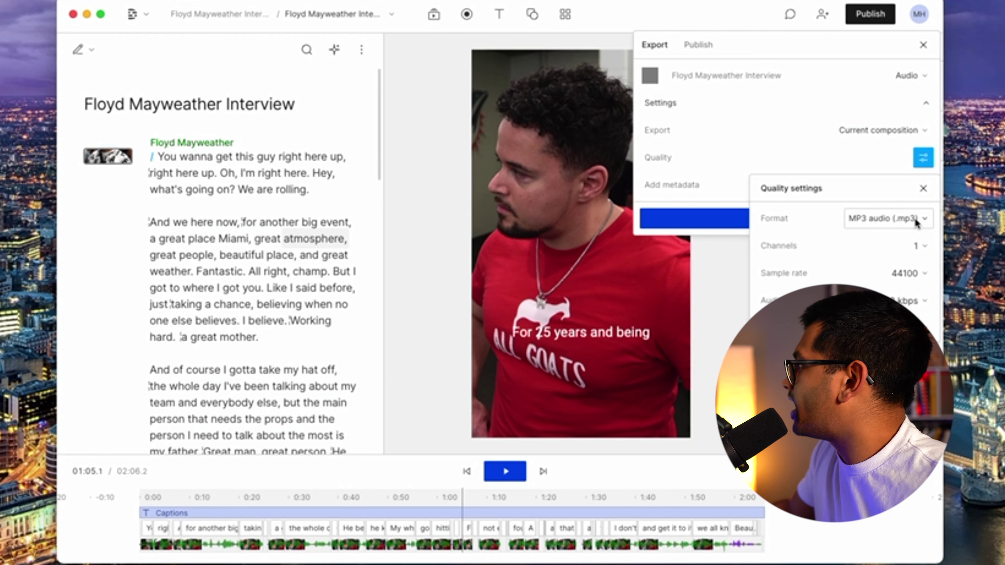
{"action": "left_click", "coordinate": [922, 189]}
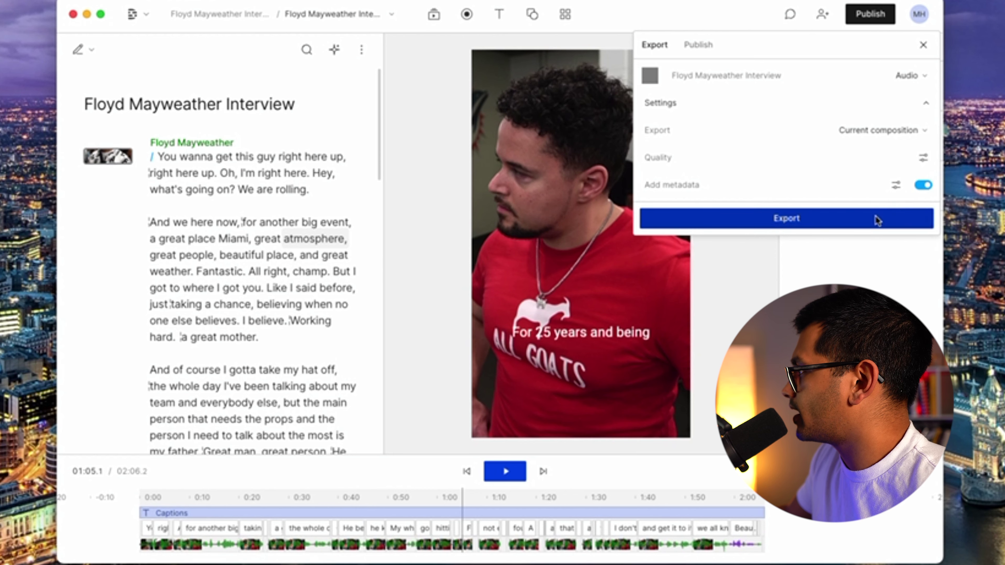
Export the MP3 to Downloads as 'Floyd Mayweather Interview - Test'.
{"action": "left_click", "coordinate": [792, 223]}
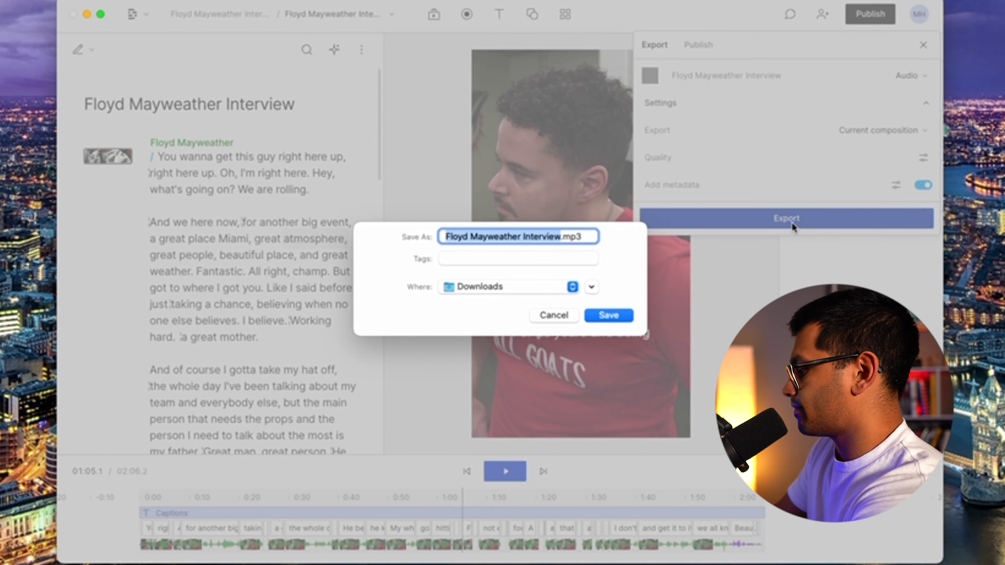
{"action": "key", "text": "Right"}
{"action": "type", "text": "- Test"}
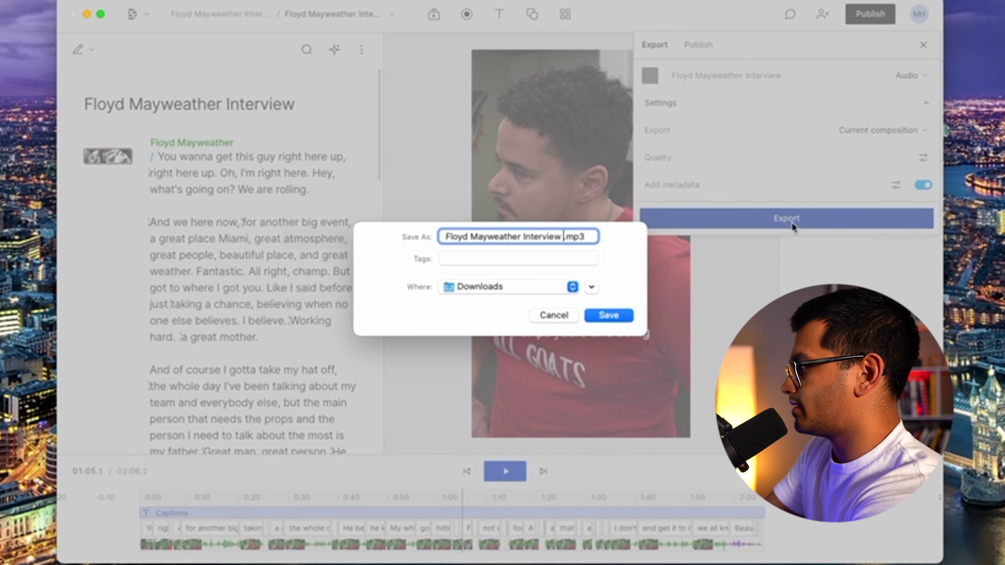
{"action": "key", "text": "Return"}
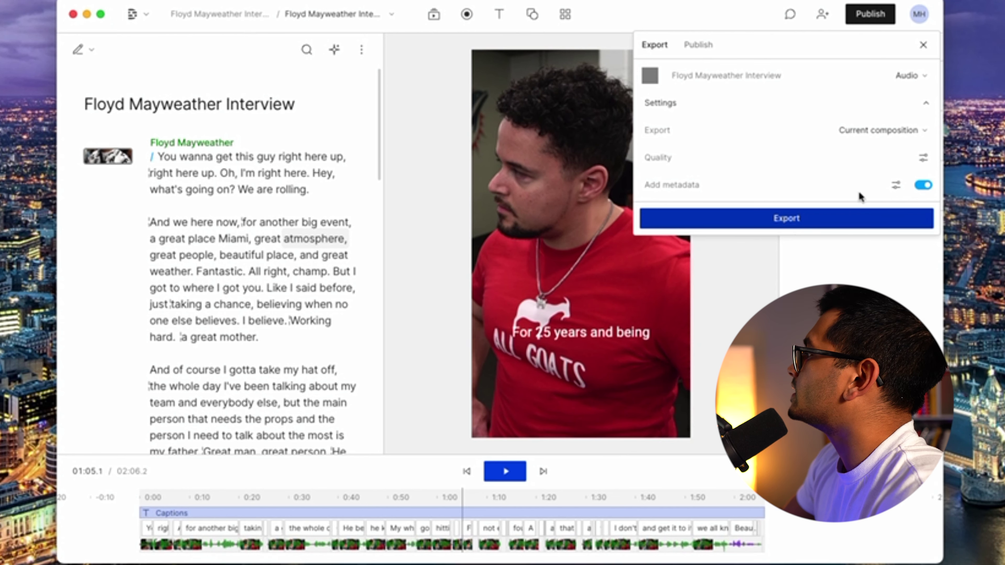
Switch the export type to Video and keep the 1080p resolution.
{"action": "left_click", "coordinate": [921, 78]}
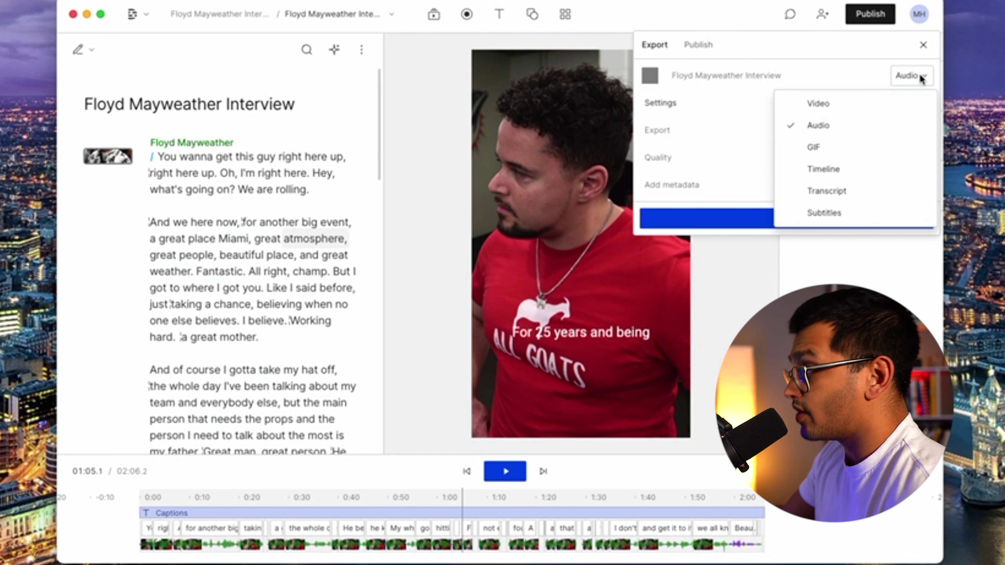
{"action": "left_click", "coordinate": [858, 111]}
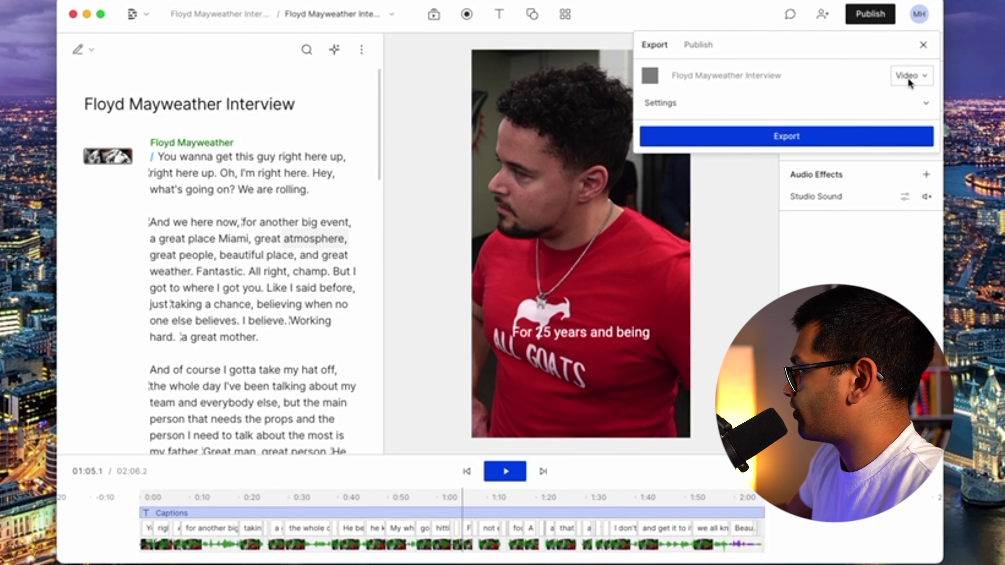
{"action": "left_click", "coordinate": [925, 103]}
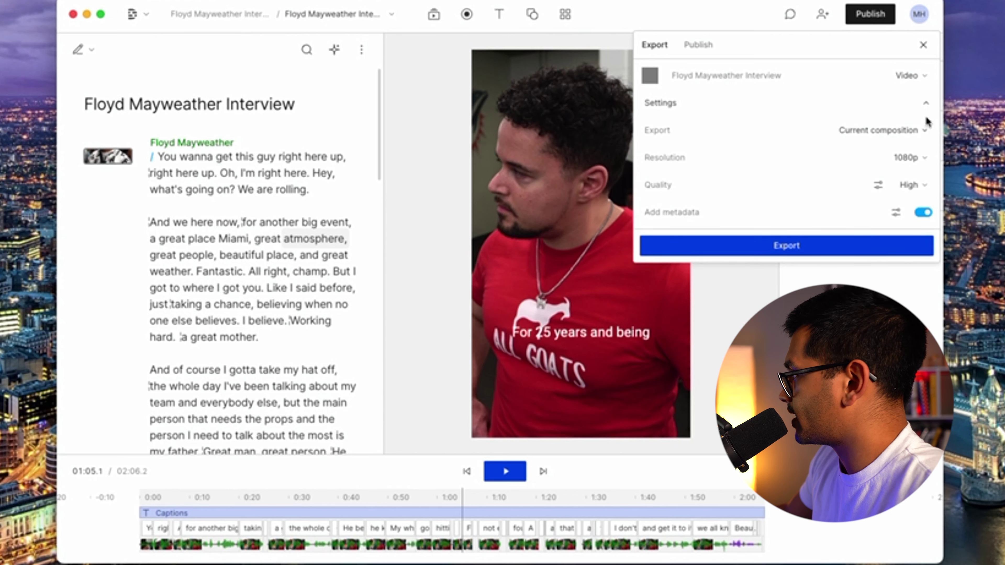
{"action": "left_click", "coordinate": [925, 158]}
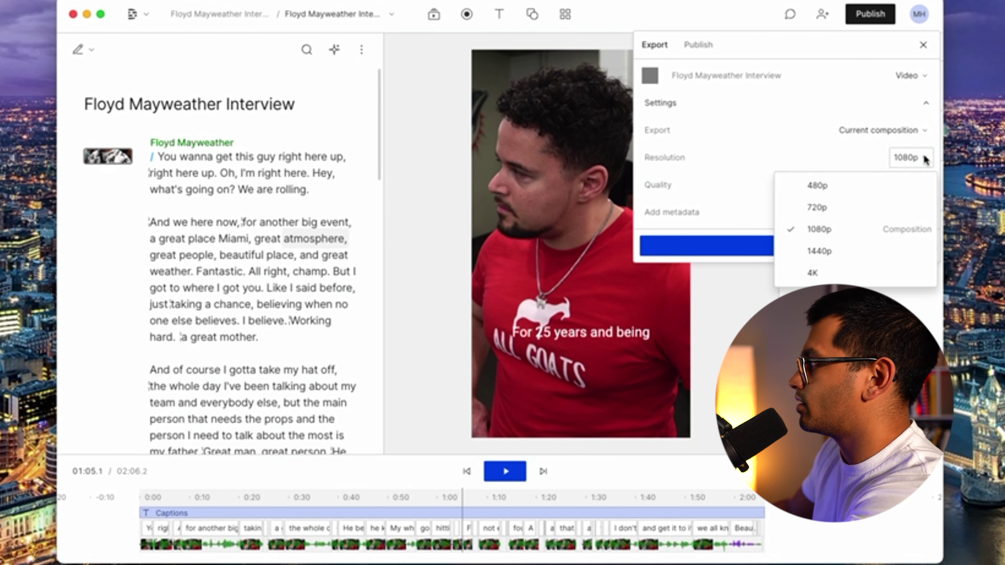
{"action": "left_click", "coordinate": [903, 158]}
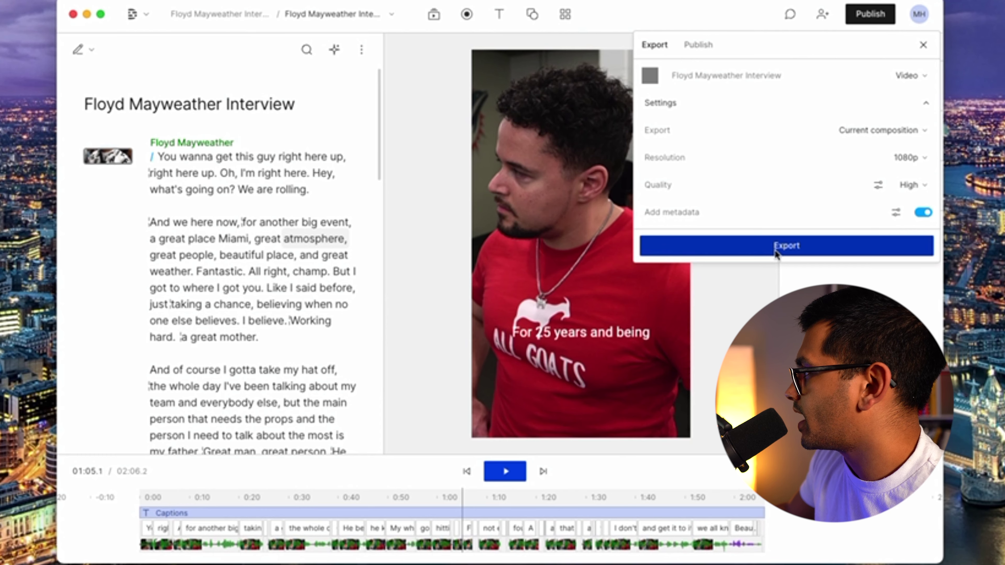
Export the MP4 video to Downloads and start playback of the composition.
{"action": "left_click", "coordinate": [812, 247]}
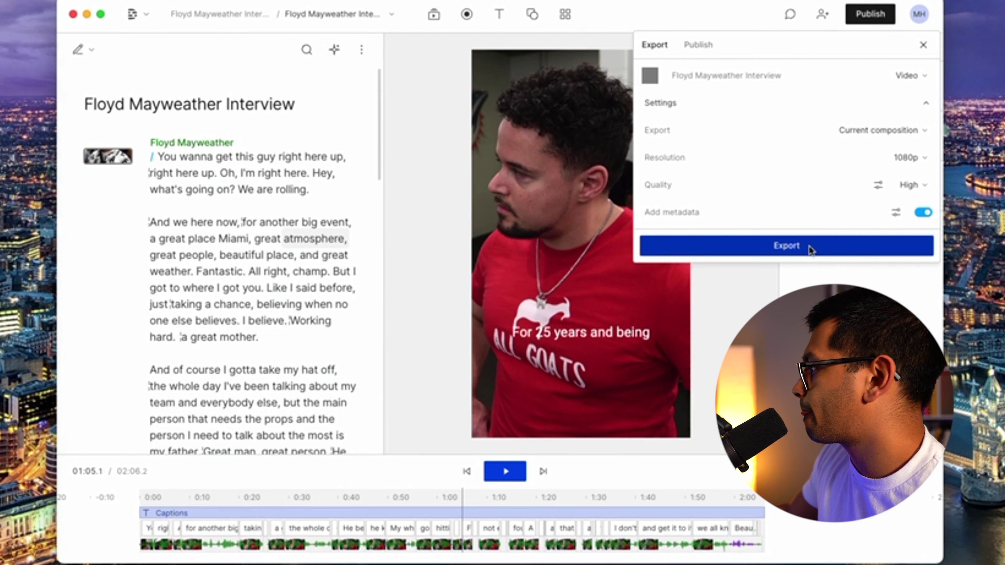
{"action": "key", "text": "Right"}
{"action": "key", "text": "Escape"}
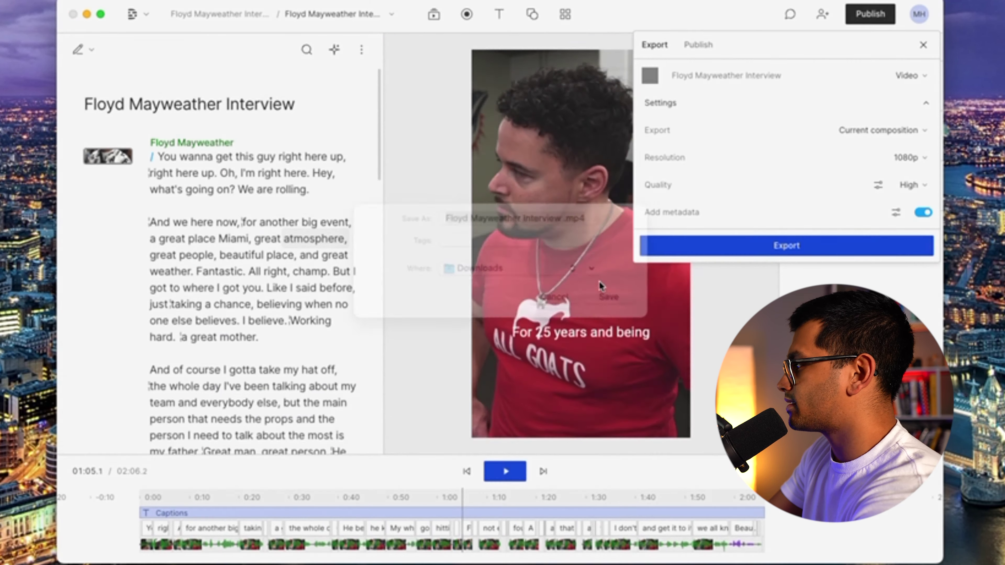
{"action": "key", "text": "space"}
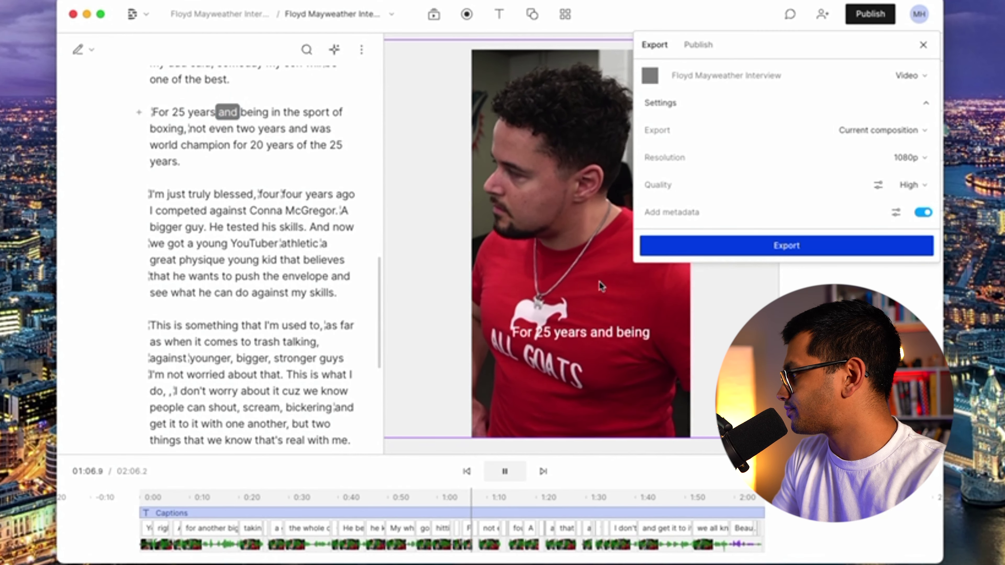
Close the export panel, pause playback, and bring up the Descript Help chat.
{"action": "left_click", "coordinate": [923, 44]}
{"action": "key", "text": "space"}
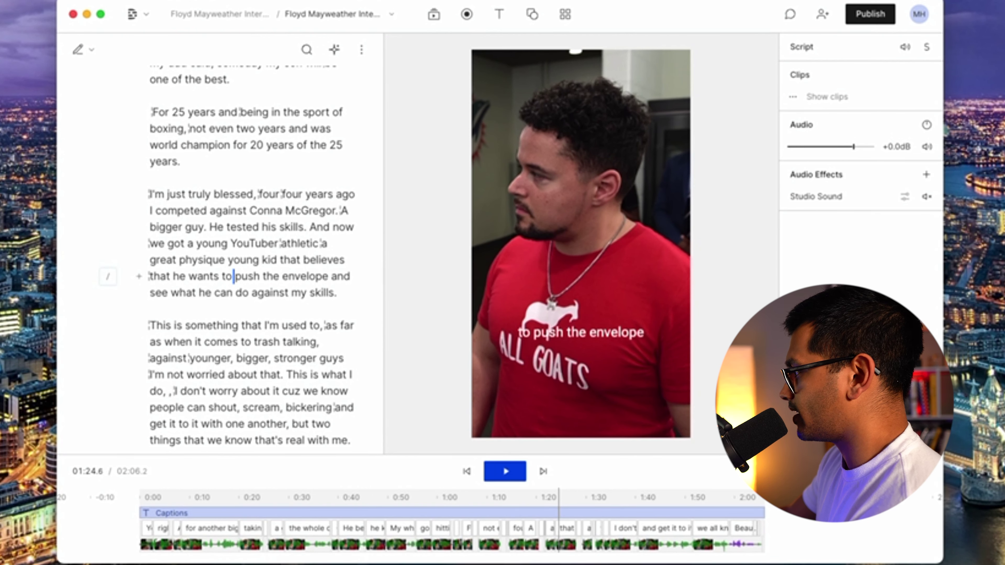
{"action": "left_click", "coordinate": [897, 470]}
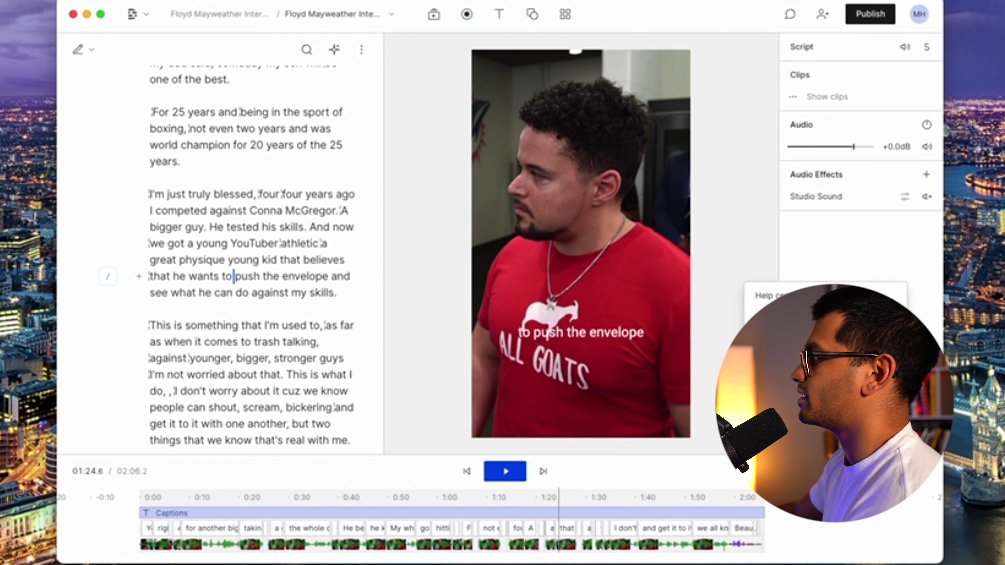
{"action": "key", "text": "Escape"}
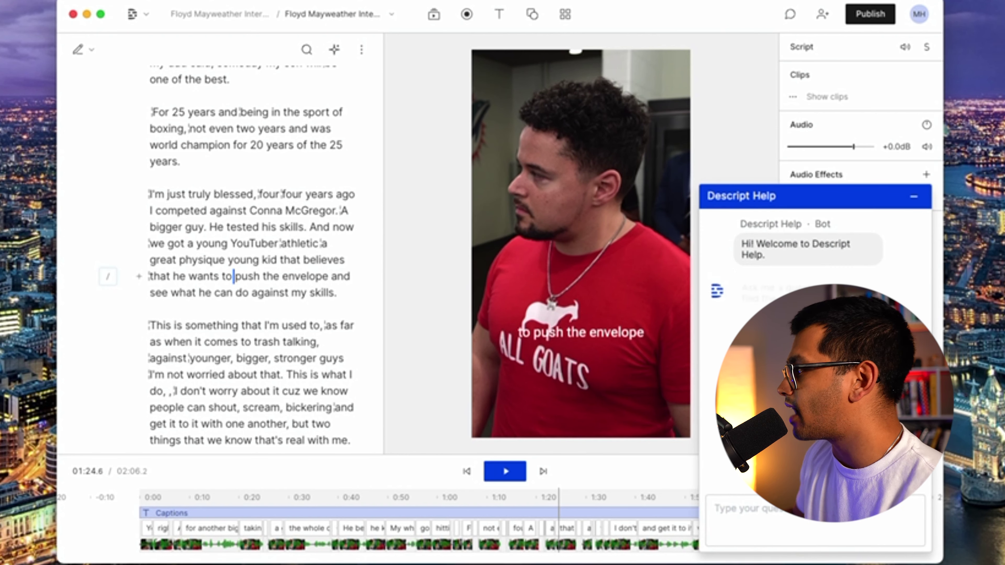
Minimize the Descript Help chat panel.
{"action": "left_click", "coordinate": [914, 200]}
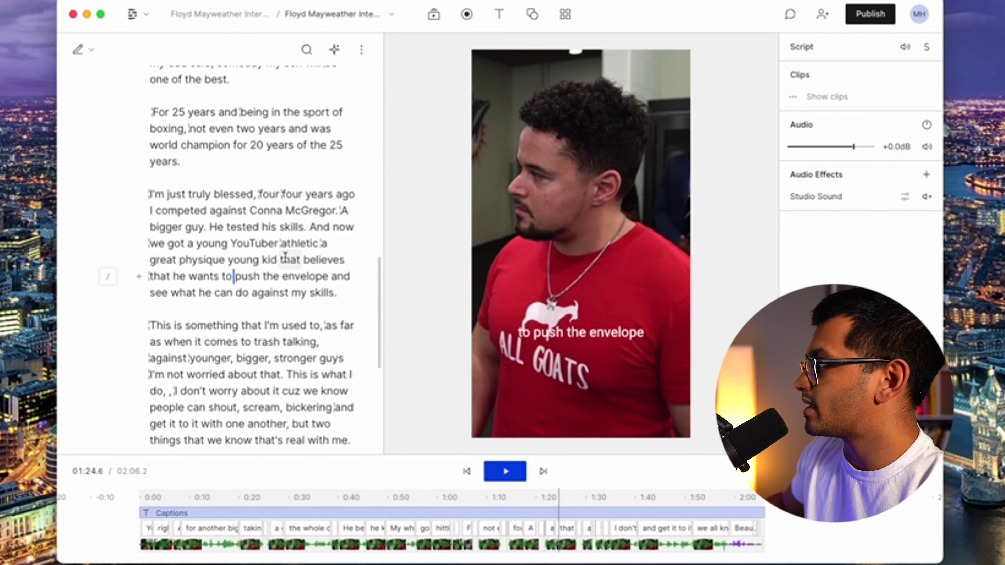
Export the transcript as Floyd Mayweather Interview.docx (Microsoft Word) to Downloads.
{"action": "left_click", "coordinate": [885, 16]}
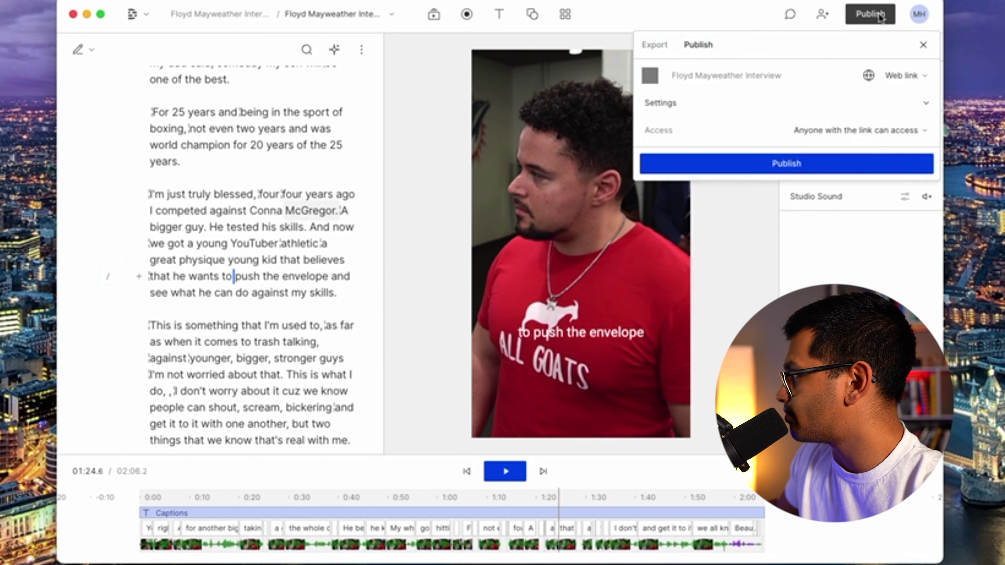
{"action": "left_click", "coordinate": [654, 47]}
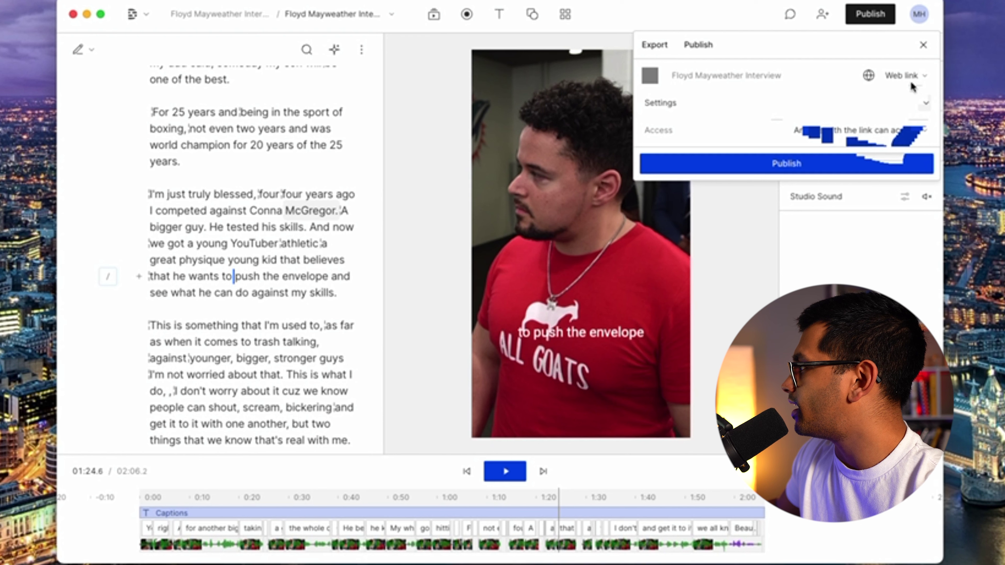
{"action": "left_click", "coordinate": [922, 77]}
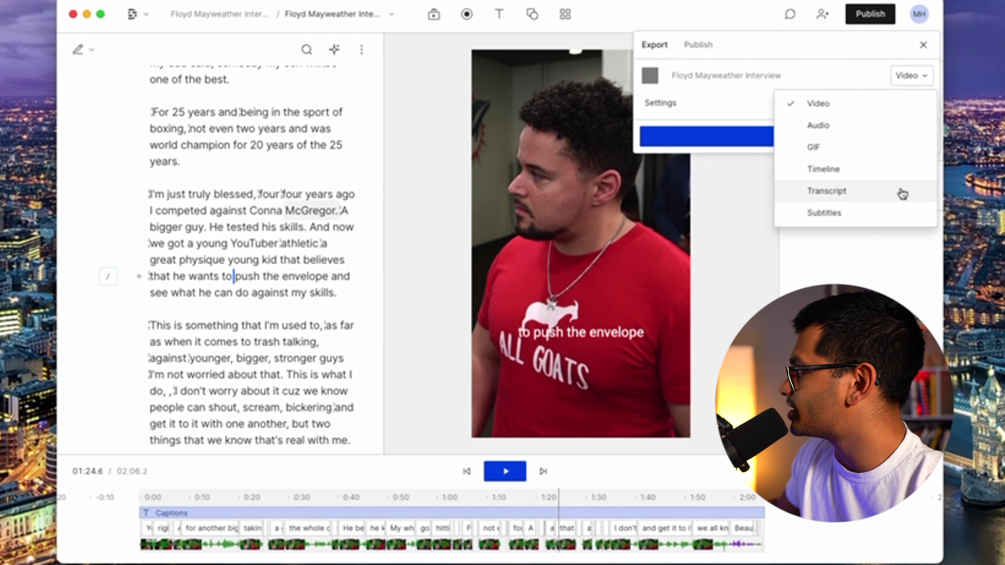
{"action": "left_click", "coordinate": [841, 201]}
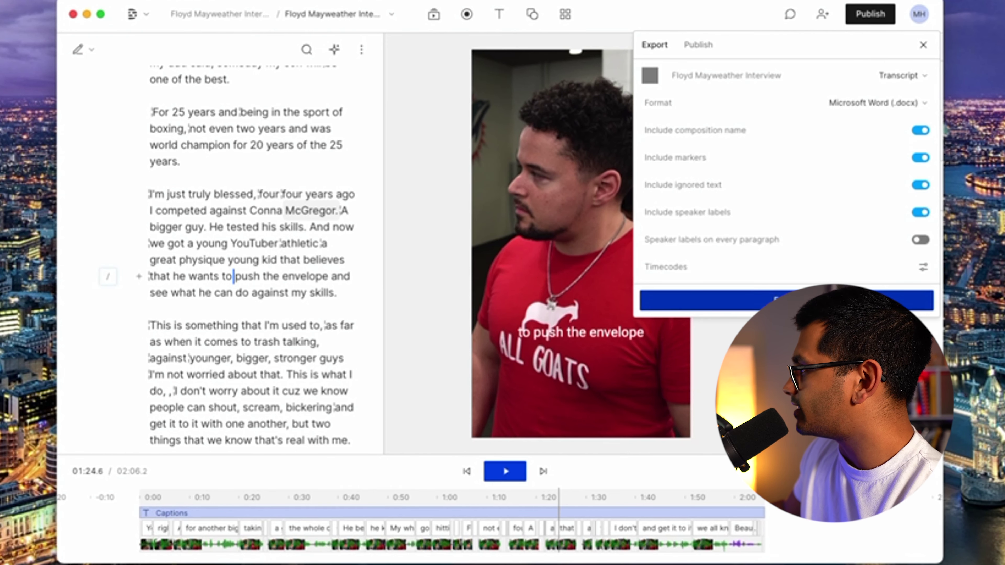
{"action": "left_click", "coordinate": [751, 301]}
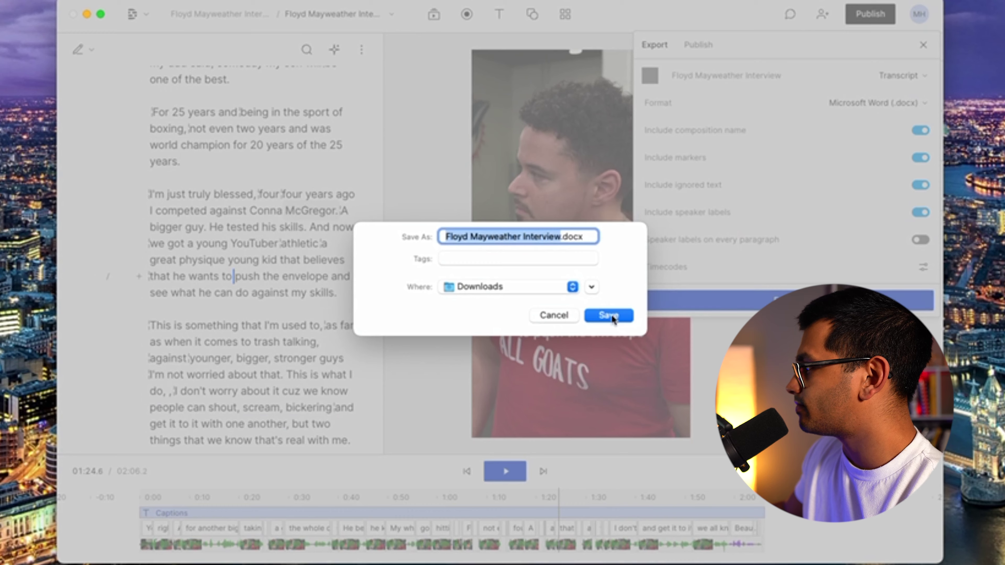
{"action": "left_click", "coordinate": [610, 316]}
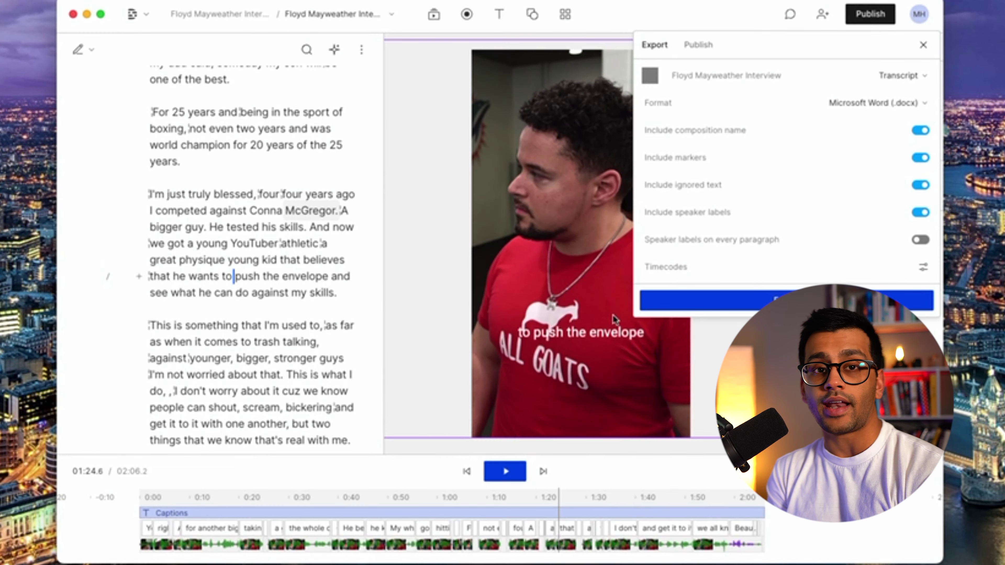